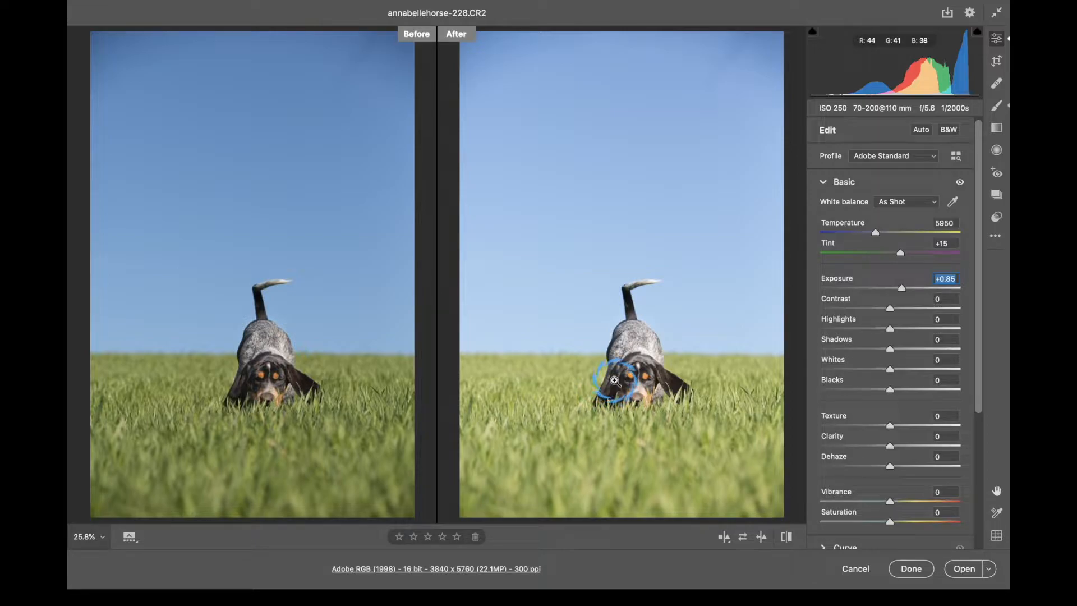
# - Cycle through the before/after comparison layouts back to the single view, and toggle the photo between default and current settings
pyautogui.click(725, 537)
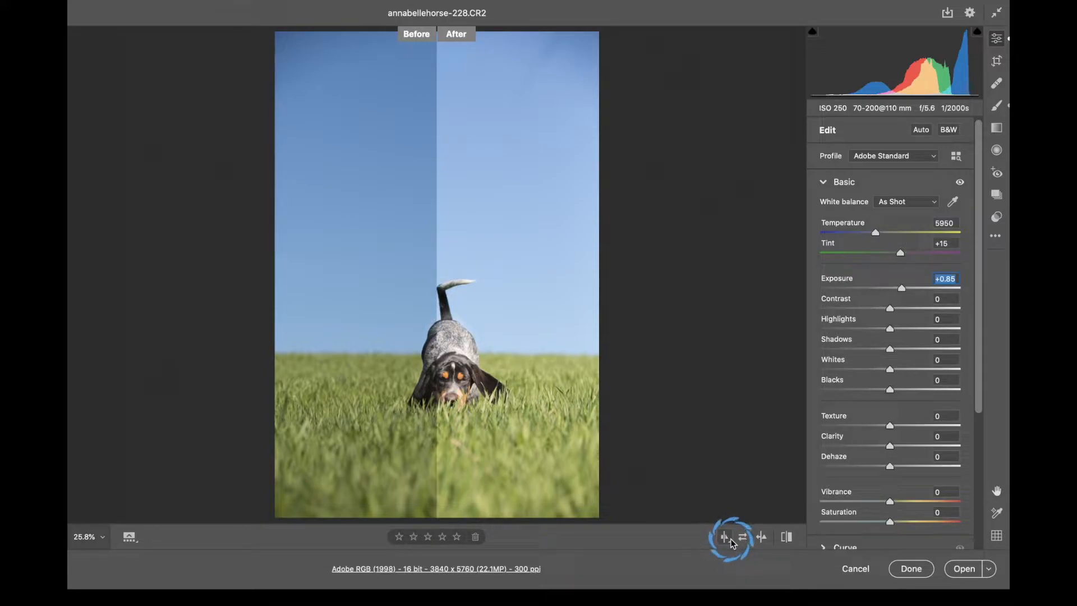
pyautogui.click(728, 538)
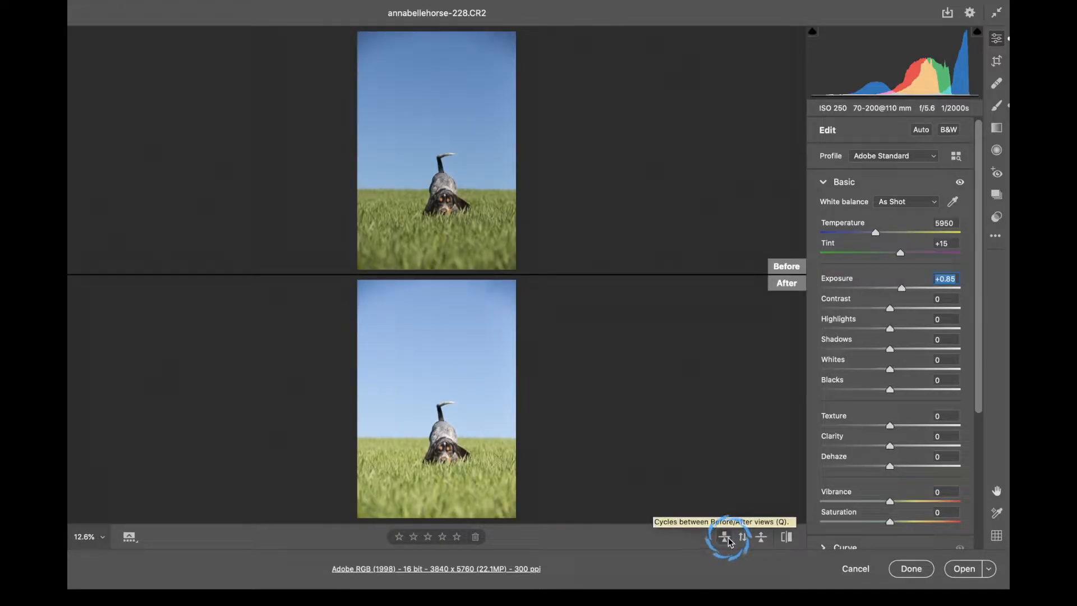
pyautogui.click(728, 539)
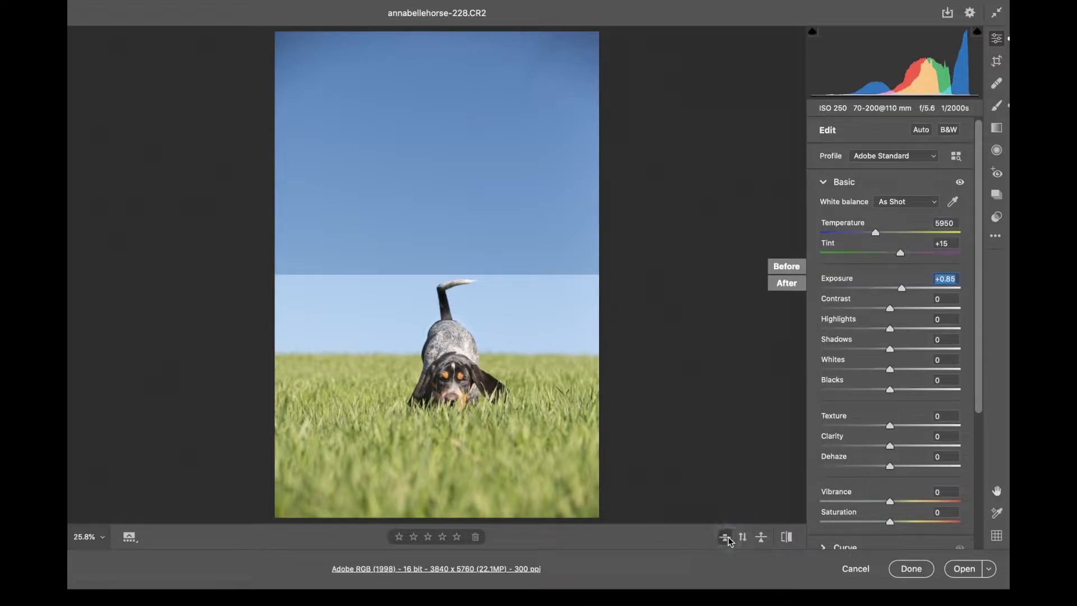
pyautogui.click(728, 539)
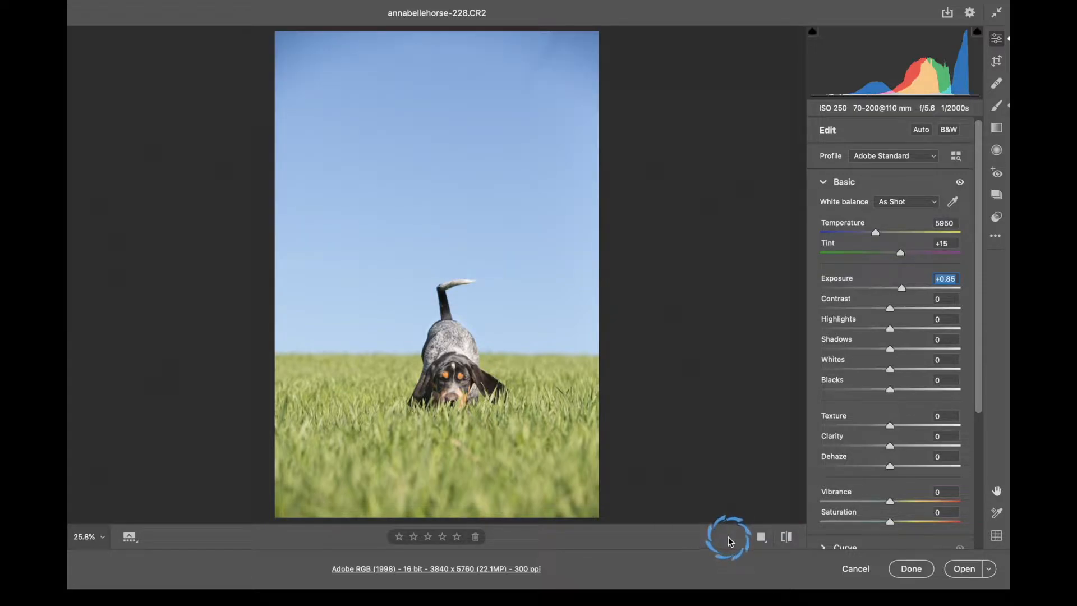
pyautogui.click(787, 538)
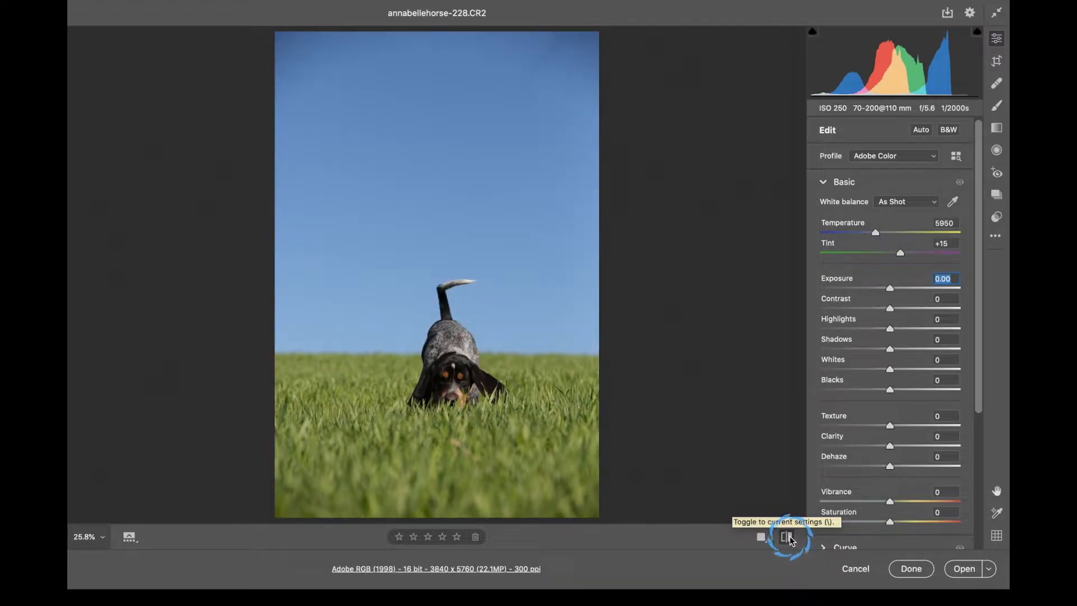
pyautogui.click(790, 536)
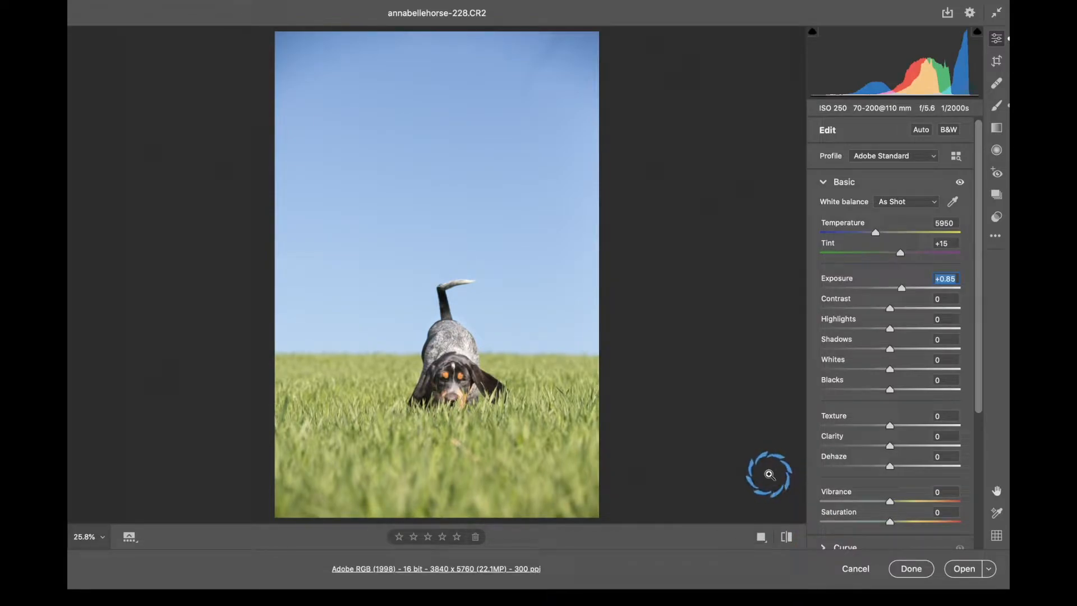
# - Copy the current settings to the Before image, return the comparison layouts to the single view, and toggle the default settings on and off
pyautogui.click(761, 539)
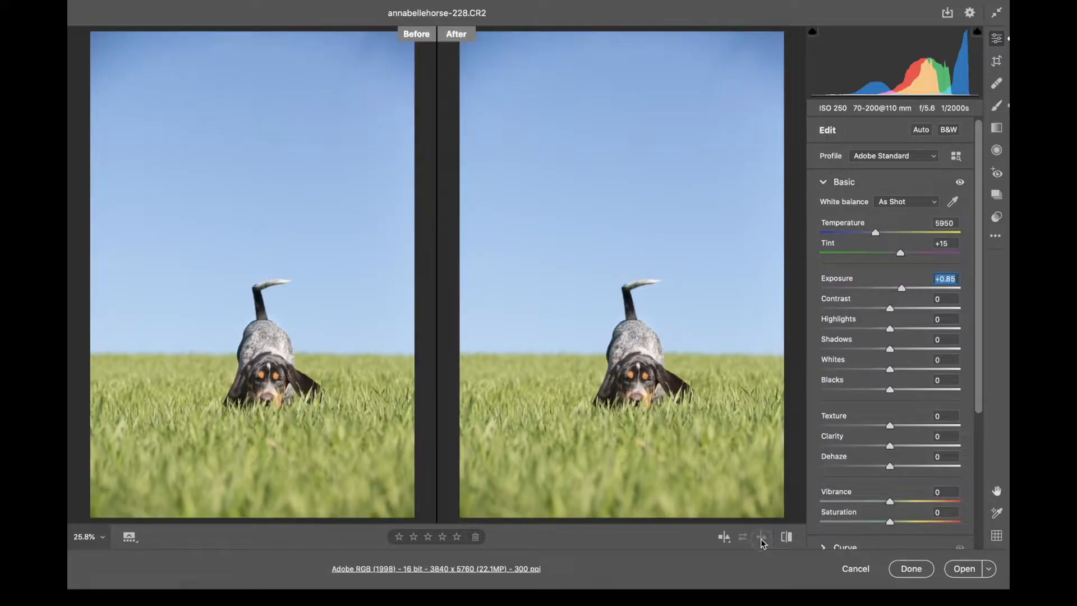
pyautogui.click(725, 537)
pyautogui.click(724, 537)
pyautogui.click(725, 537)
pyautogui.click(725, 537)
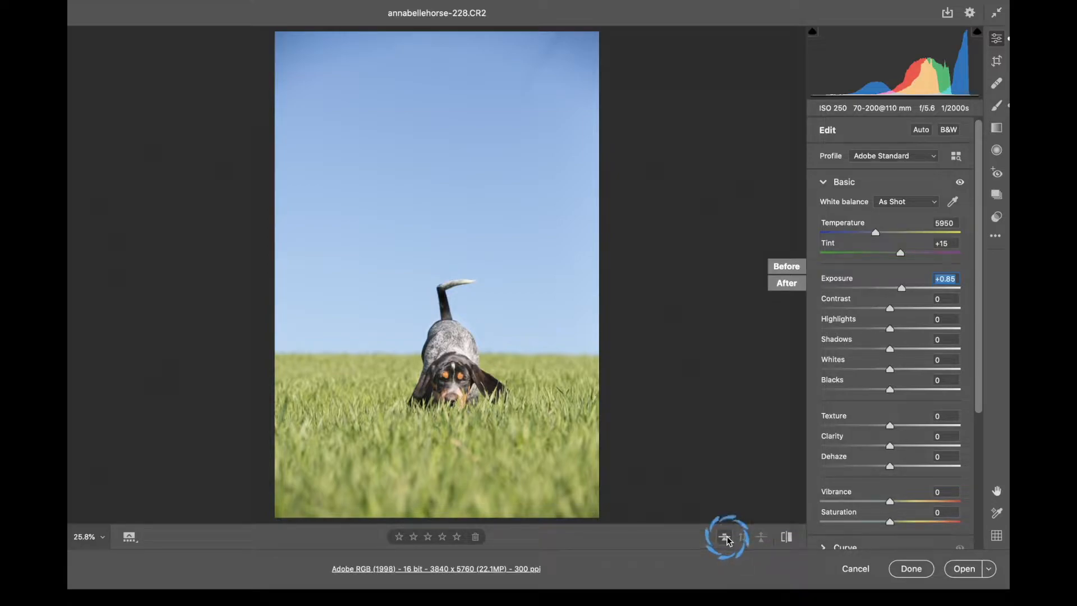
pyautogui.click(726, 539)
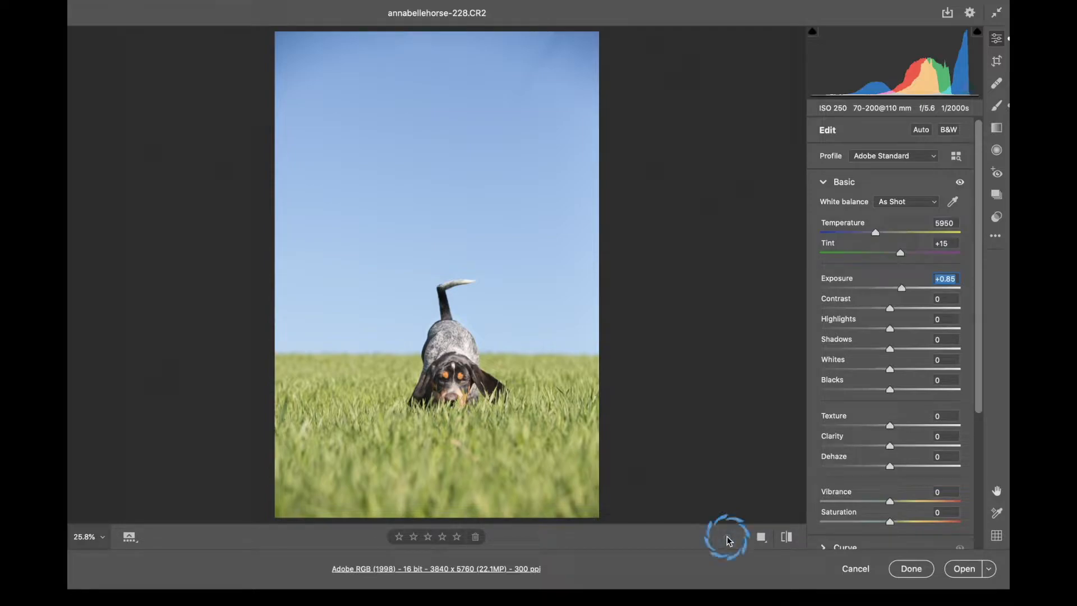
pyautogui.click(786, 538)
pyautogui.click(787, 538)
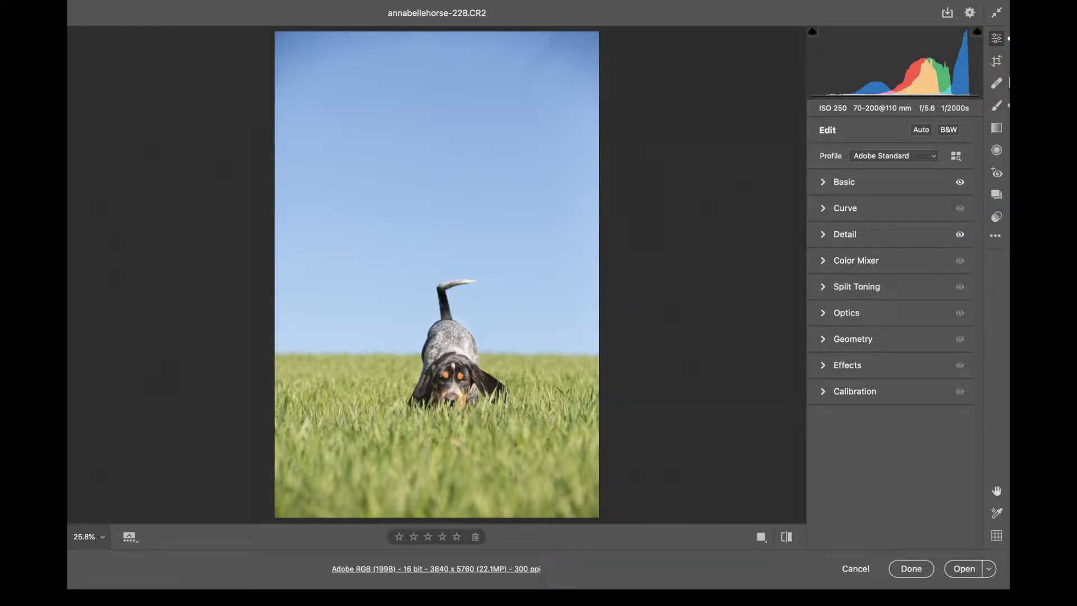
# - Straighten the photo to an angle of -0.45 with the Crop tool, tracing the horizon across the full image width
pyautogui.click(997, 61)
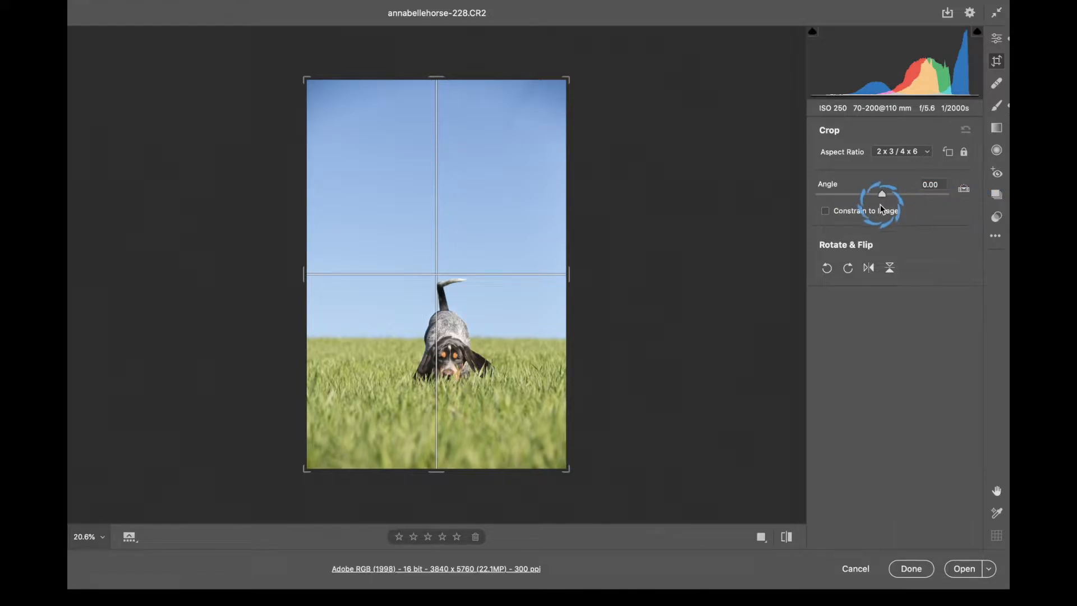
pyautogui.moveTo(882, 192); pyautogui.dragTo(882, 194)
pyautogui.click(956, 188)
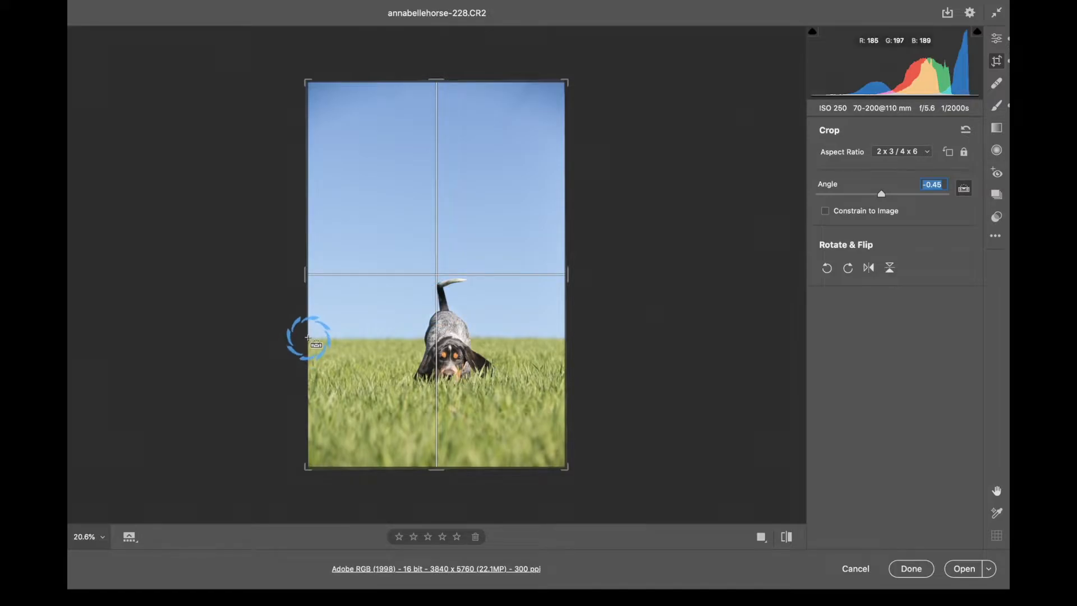
pyautogui.moveTo(310, 338); pyautogui.dragTo(563, 341)
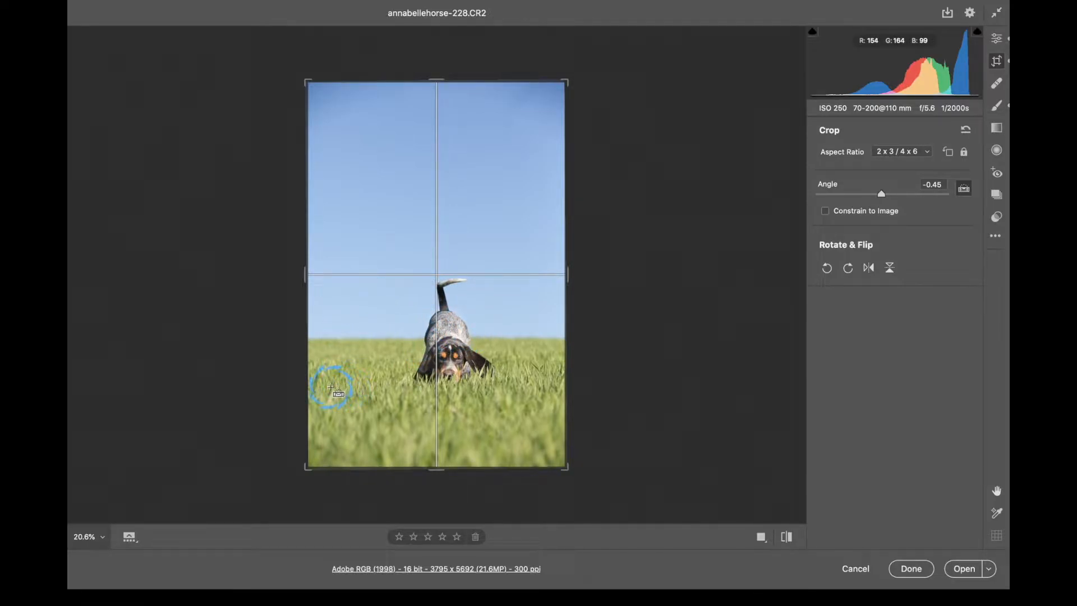
# - Try rotating the photo to an angle of 28.35 with a straightening line, and undo the rotation
pyautogui.moveTo(534, 275); pyautogui.dragTo(533, 276)
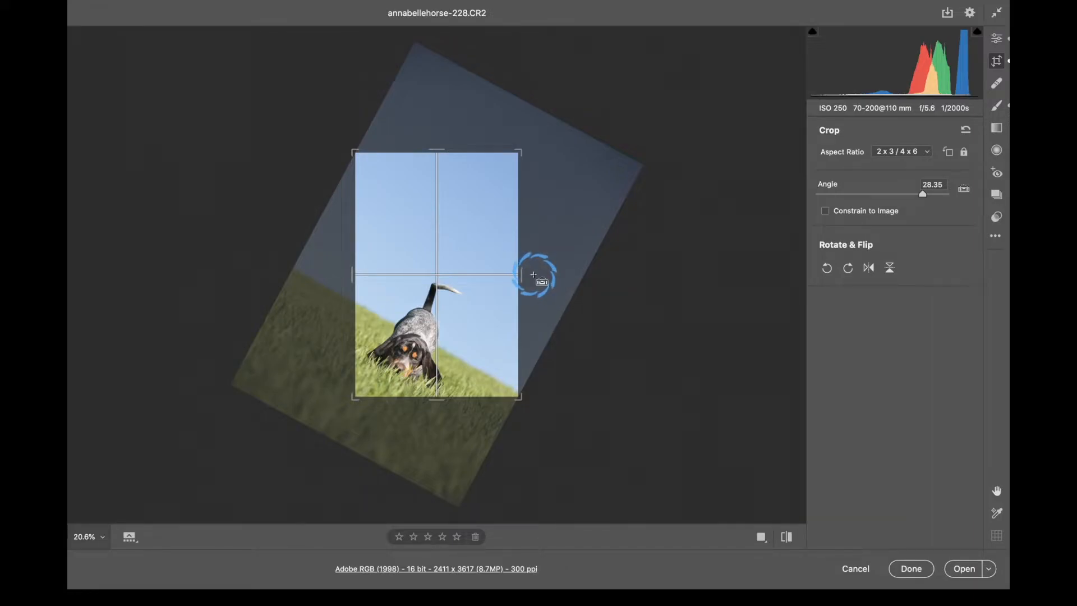
pyautogui.press('super+z')
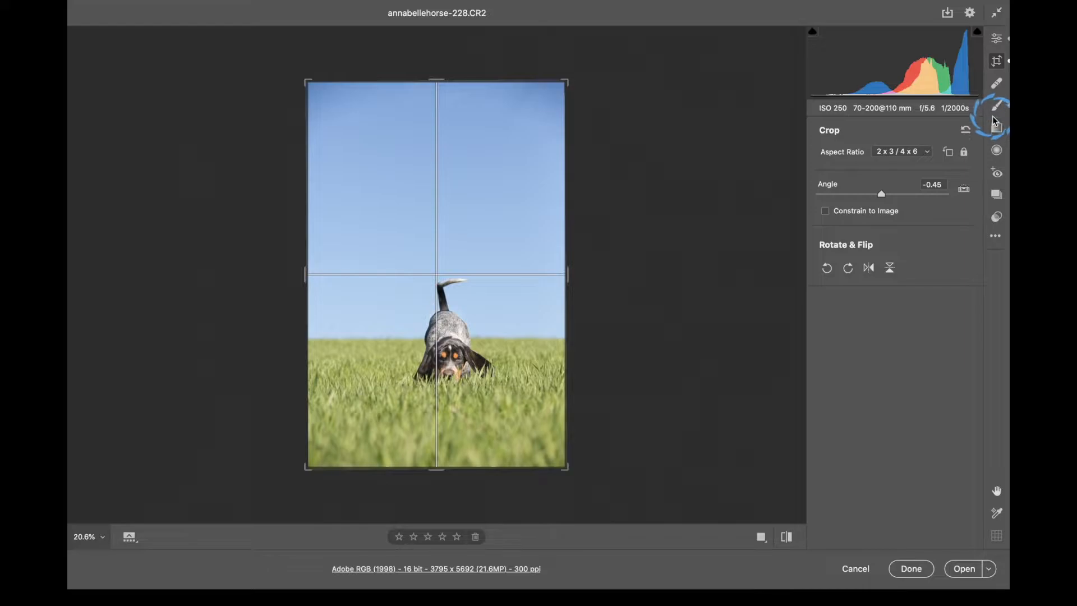
# - Set the crop aspect ratio to 5 x 7 and apply the crop
pyautogui.click(896, 152)
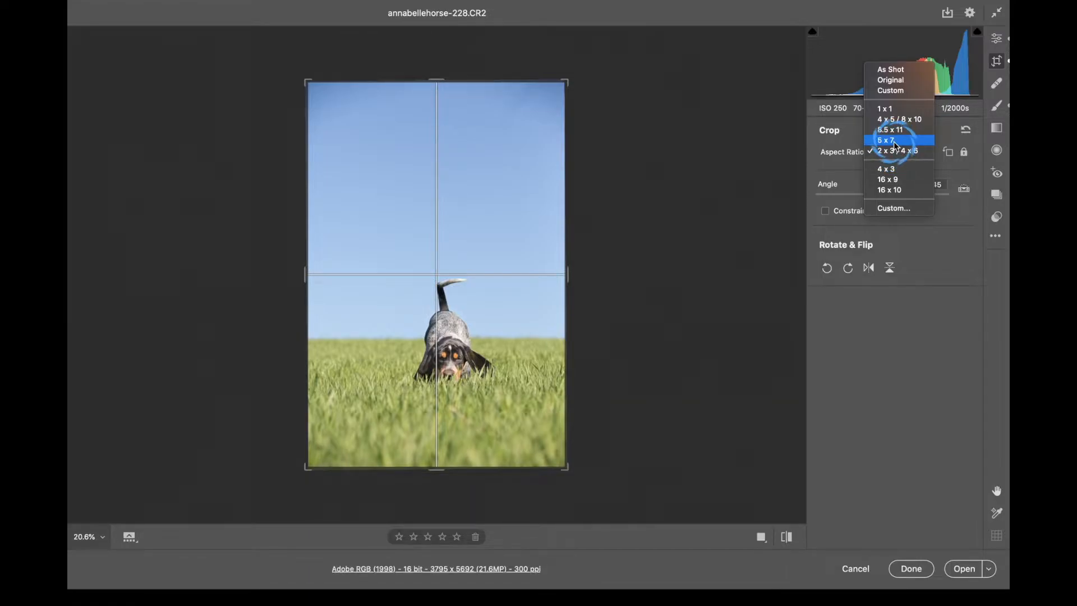
pyautogui.click(894, 141)
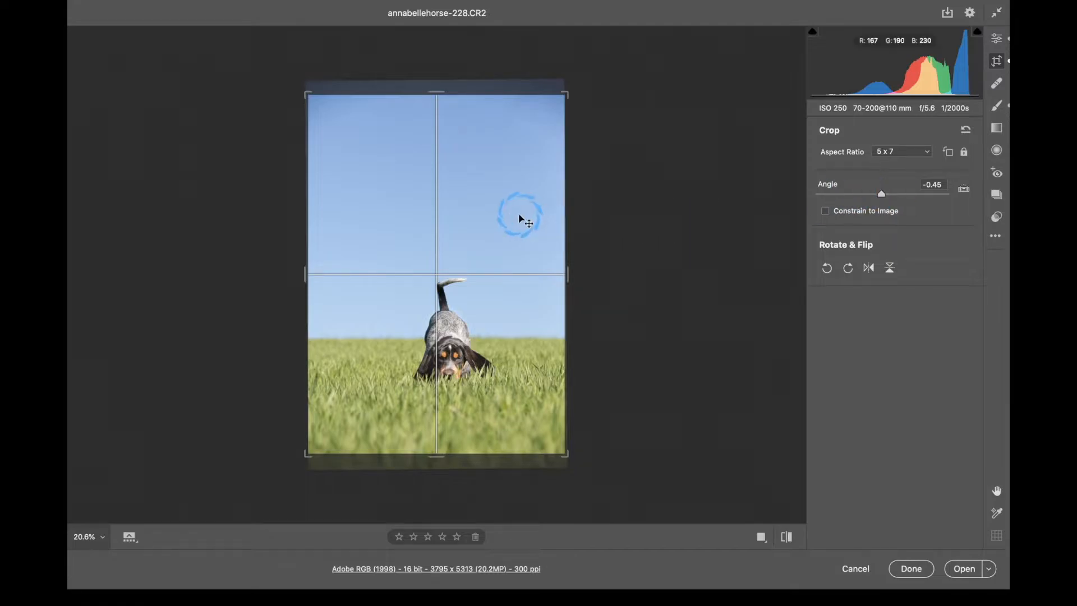
pyautogui.press('Return')
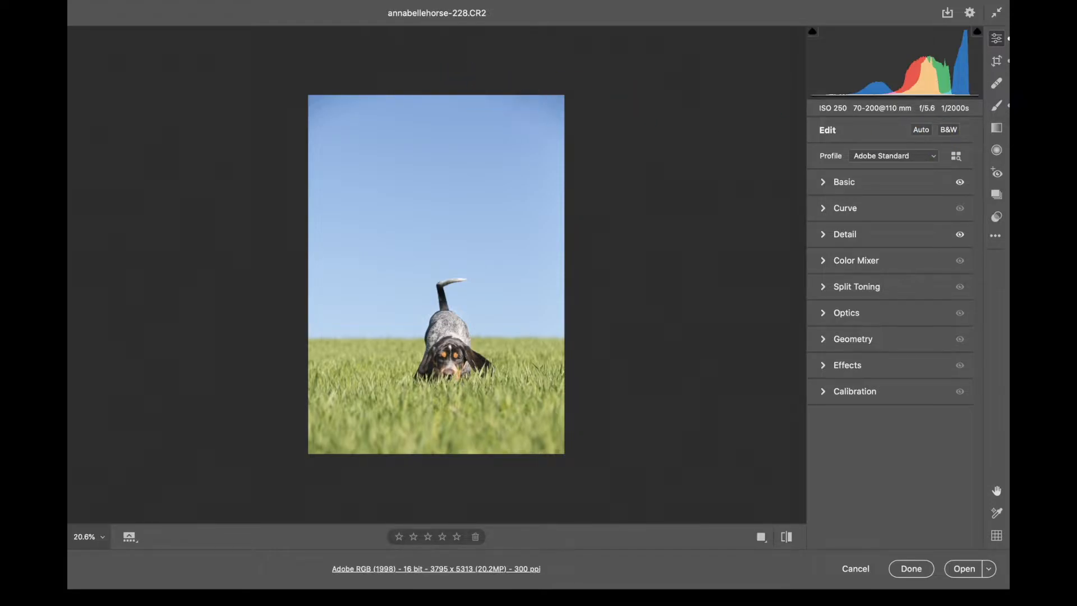
# - Reopen the crop and set its aspect ratio to As Shot
pyautogui.click(996, 63)
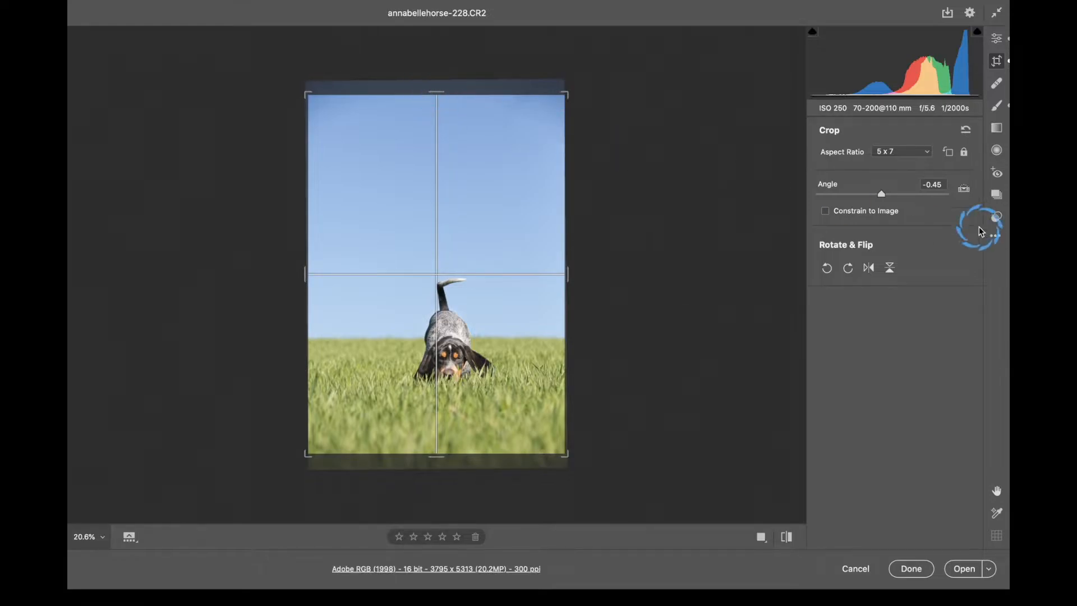
pyautogui.click(902, 149)
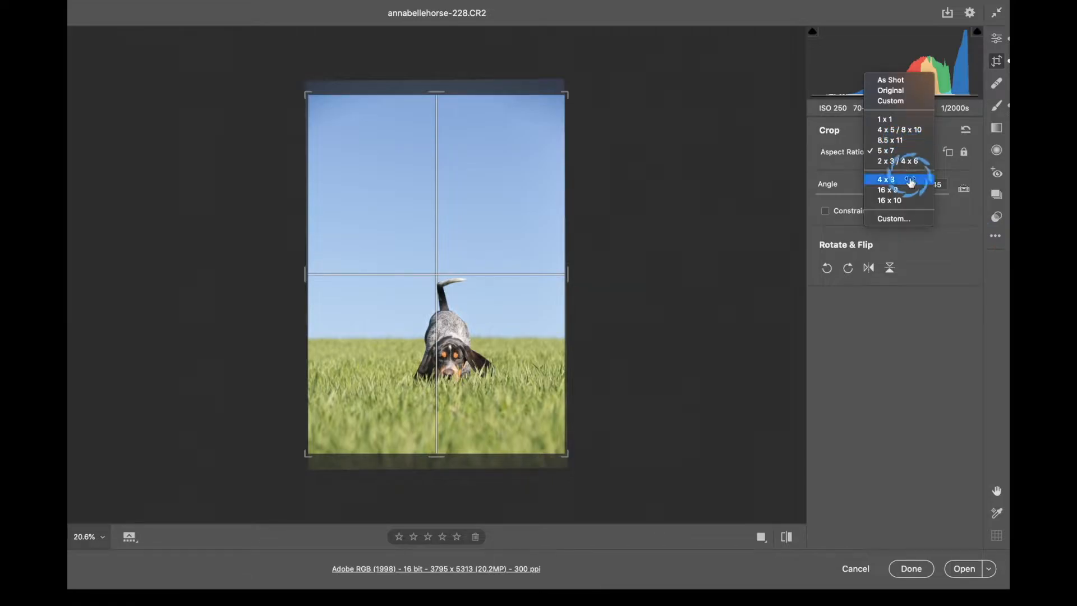
pyautogui.click(914, 218)
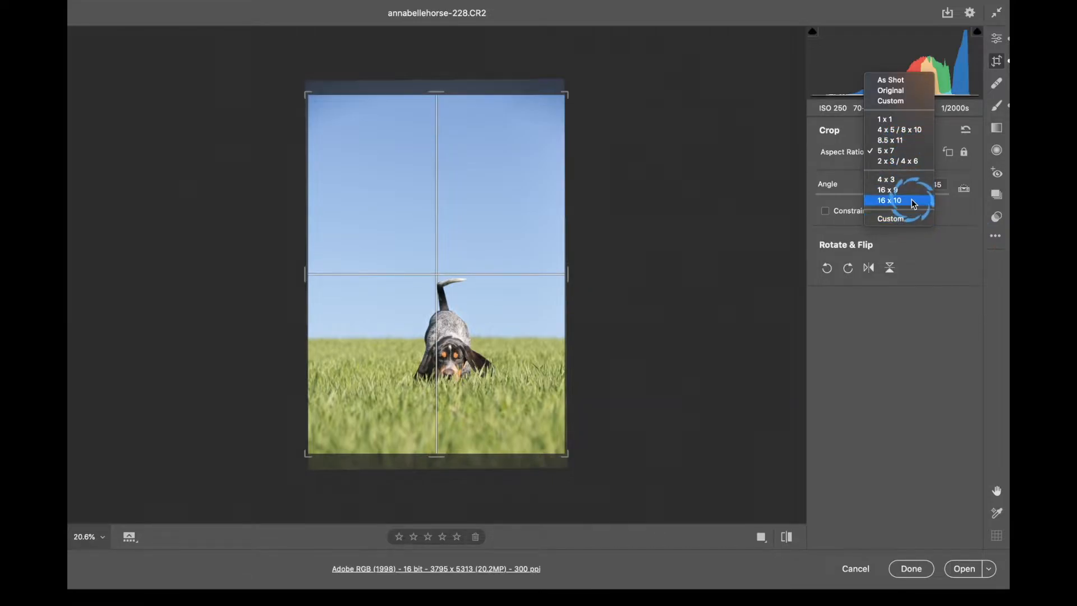
pyautogui.click(910, 81)
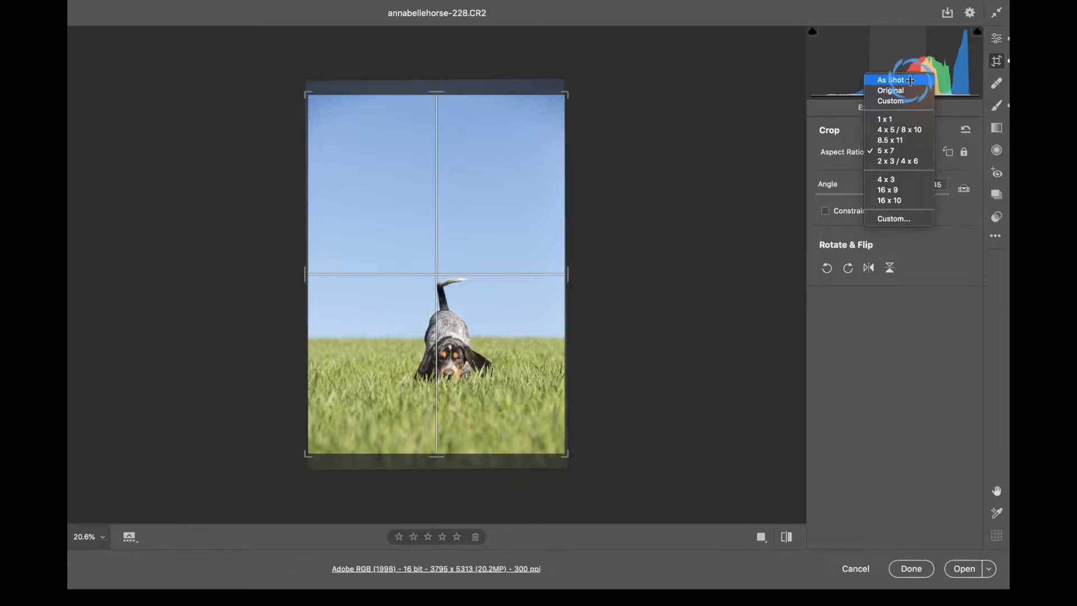
pyautogui.click(910, 81)
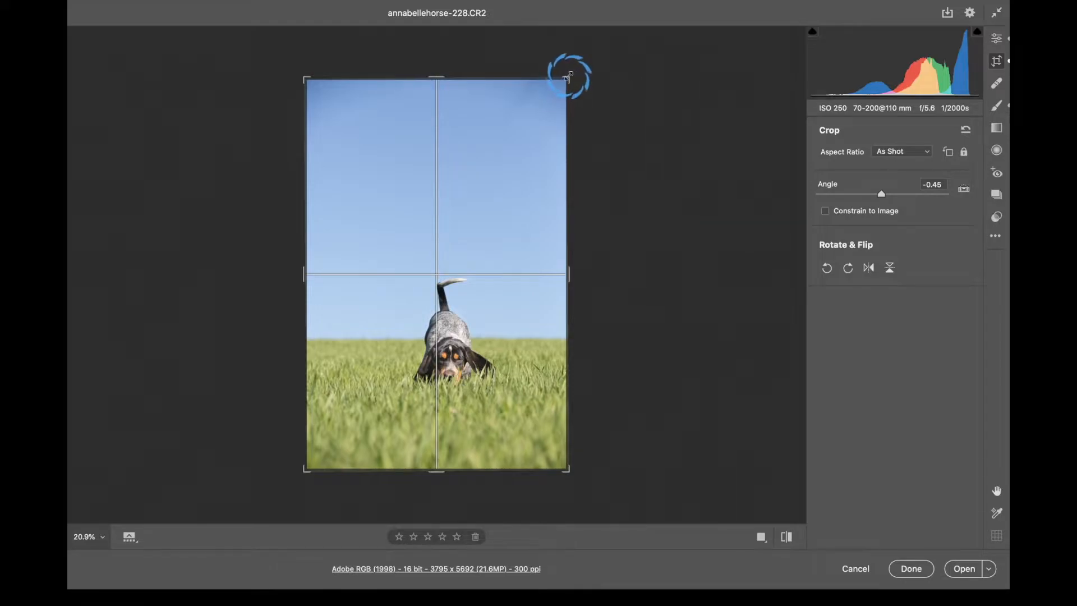
# - Try shrinking the crop frame from its upper-right corner, both from that corner alone and symmetrically about the centre
pyautogui.moveTo(568, 75); pyautogui.dragTo(543, 116)
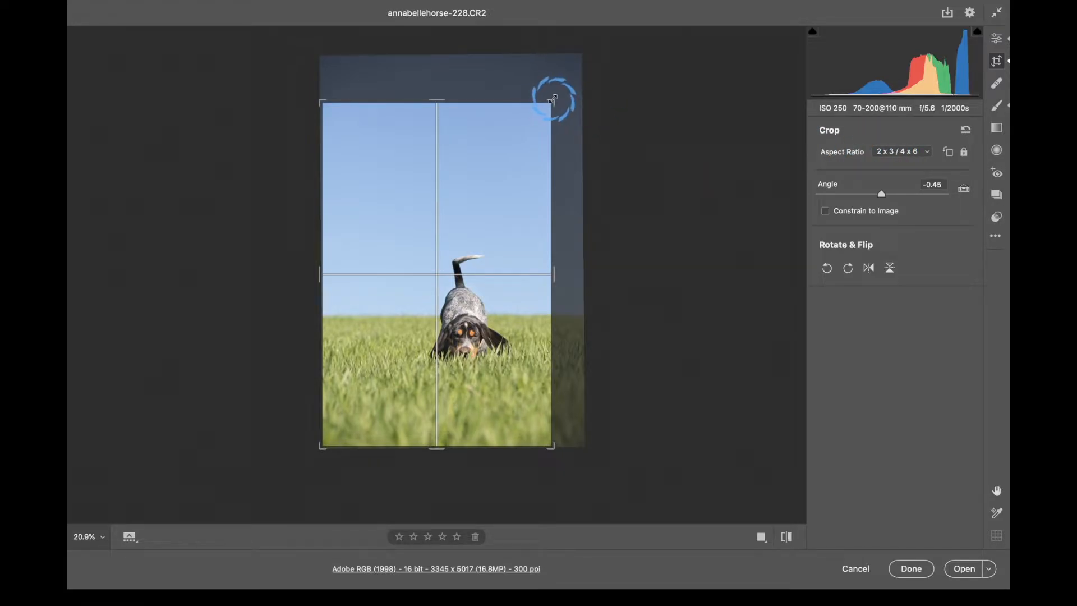
pyautogui.moveTo(552, 99); pyautogui.dragTo(577, 72)
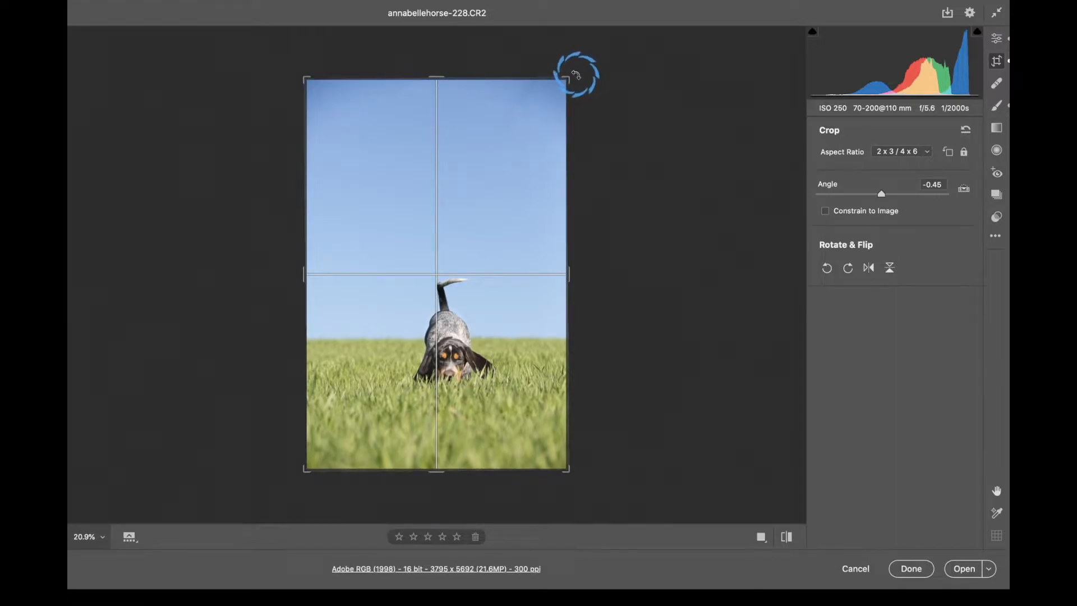
pyautogui.moveTo(563, 71); pyautogui.dragTo(533, 126)
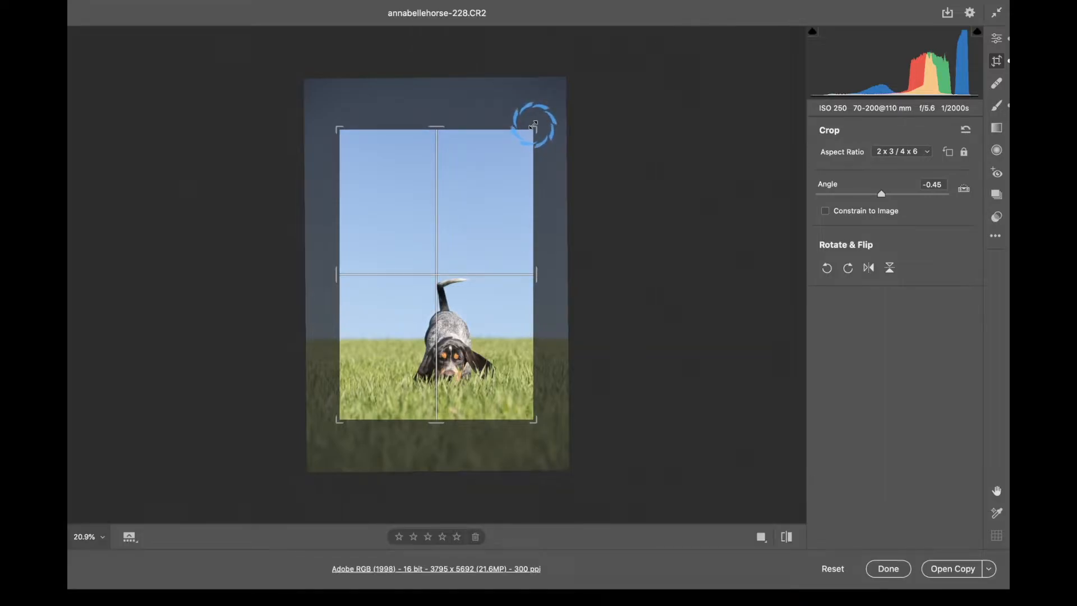
# - Rotate the photo counterclockwise through a full turn in 90-degree increments
pyautogui.click(826, 270)
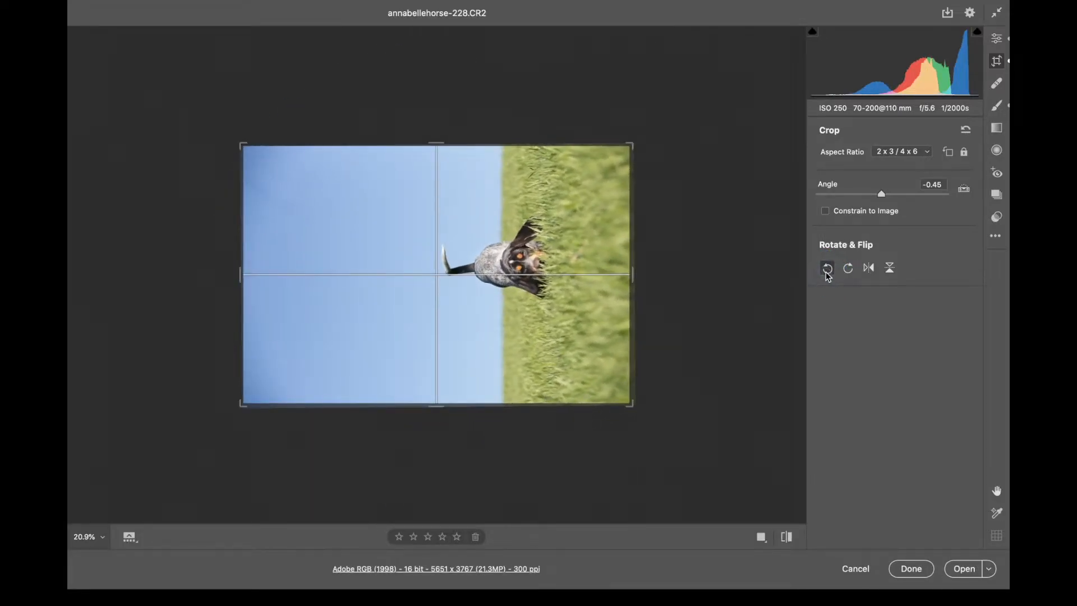
pyautogui.click(826, 270)
pyautogui.click(826, 270)
pyautogui.click(826, 270)
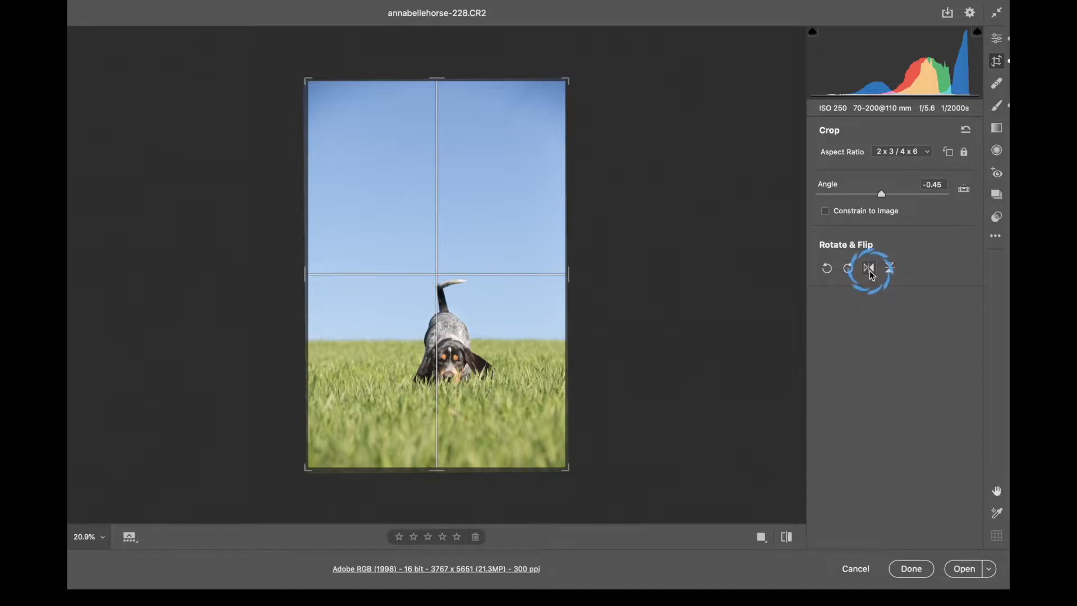
# - Flip the photo horizontally and back, flip it vertically and back, and leave the Crop tool
pyautogui.click(870, 269)
pyautogui.click(869, 270)
pyautogui.click(890, 268)
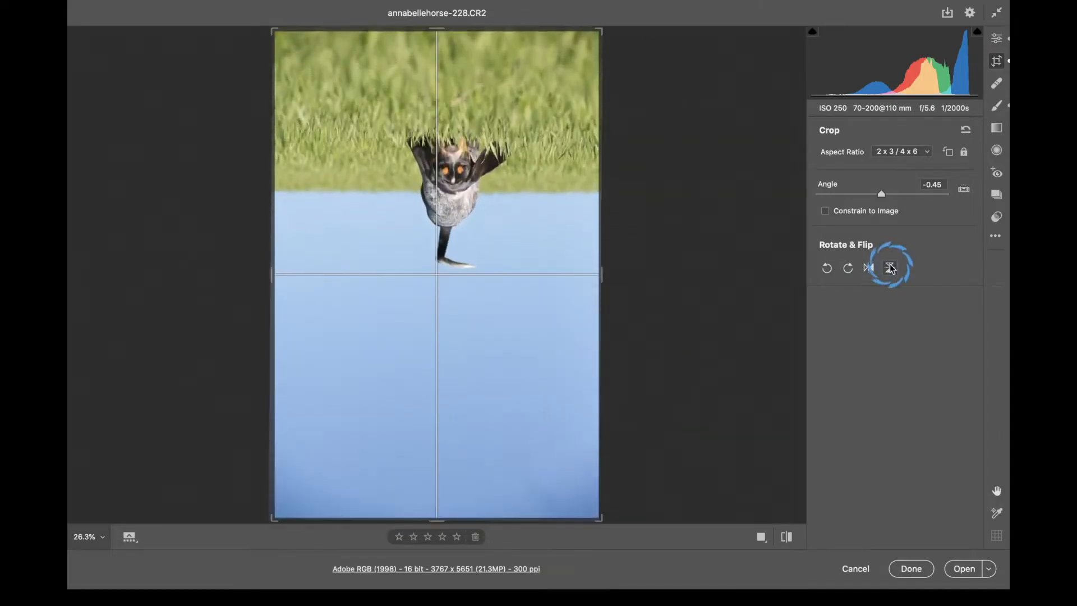
pyautogui.click(890, 268)
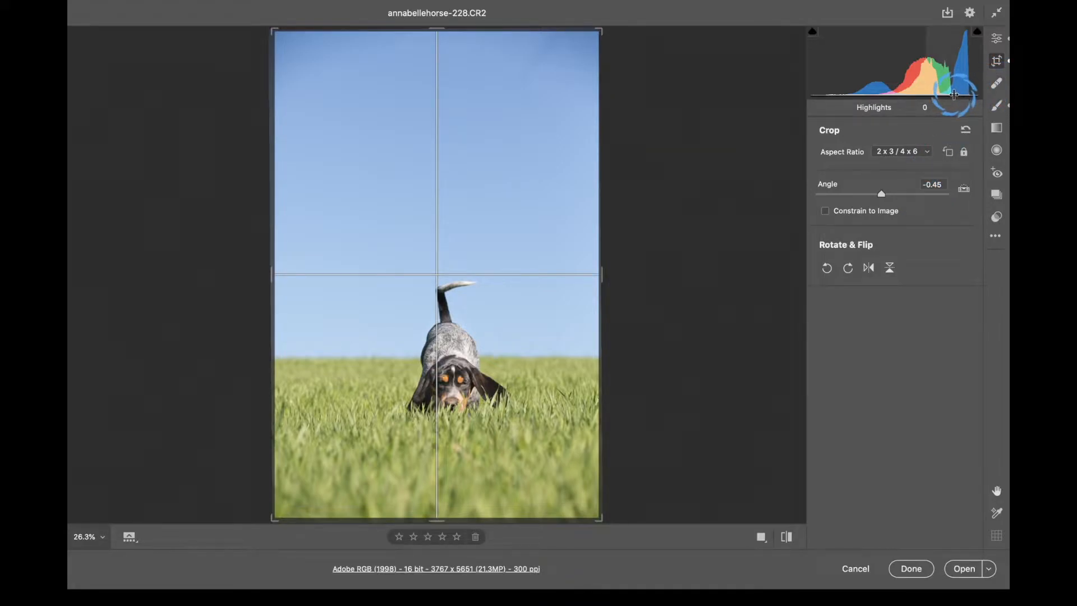
pyautogui.press('Escape')
pyautogui.press('Return')
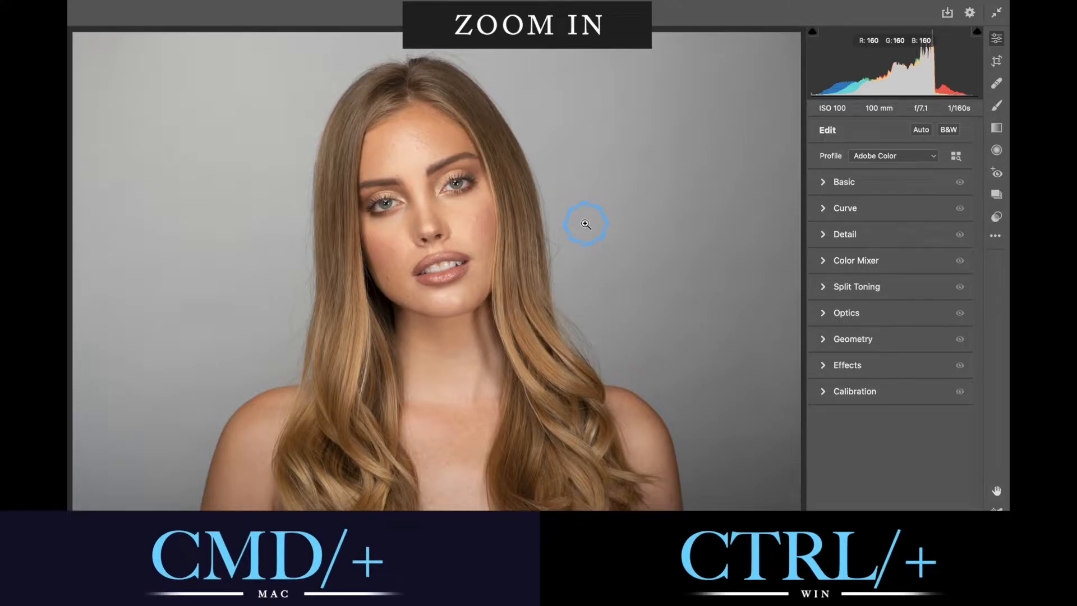
# - Prepare the Heal tool for retouching the lower face of the portrait, with the brush size set to 7
pyautogui.press('super+plus')
pyautogui.press('super+plus')
pyautogui.press('super+plus')
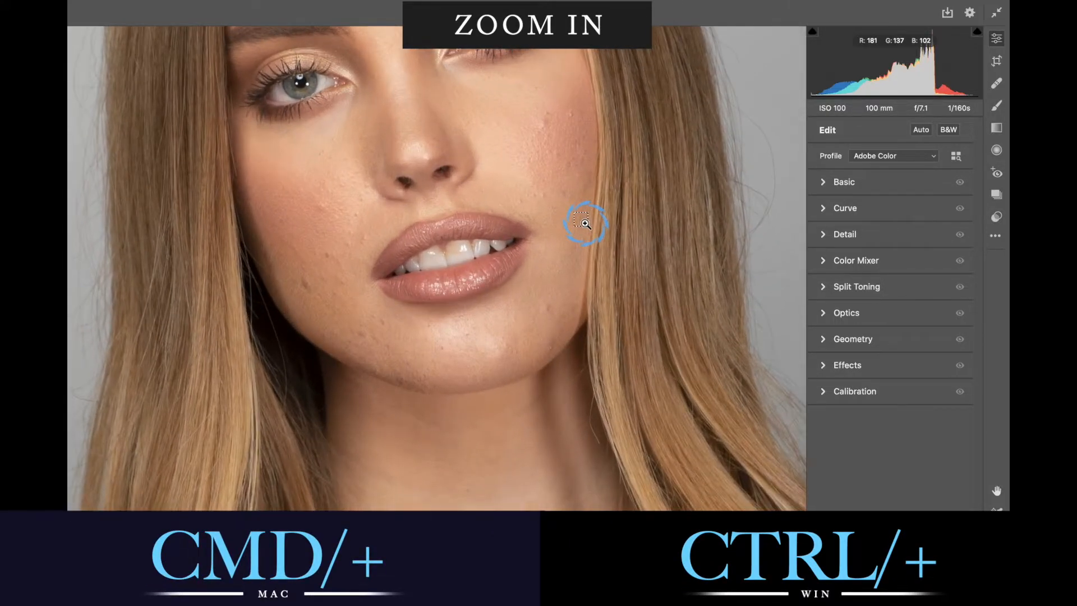
pyautogui.press('super+plus')
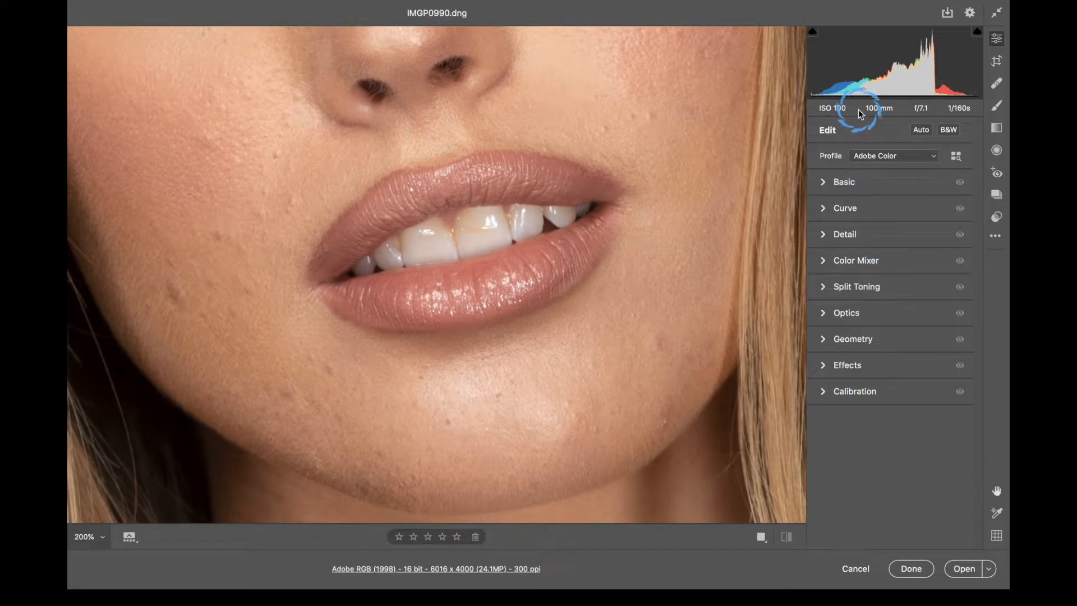
pyautogui.click(997, 85)
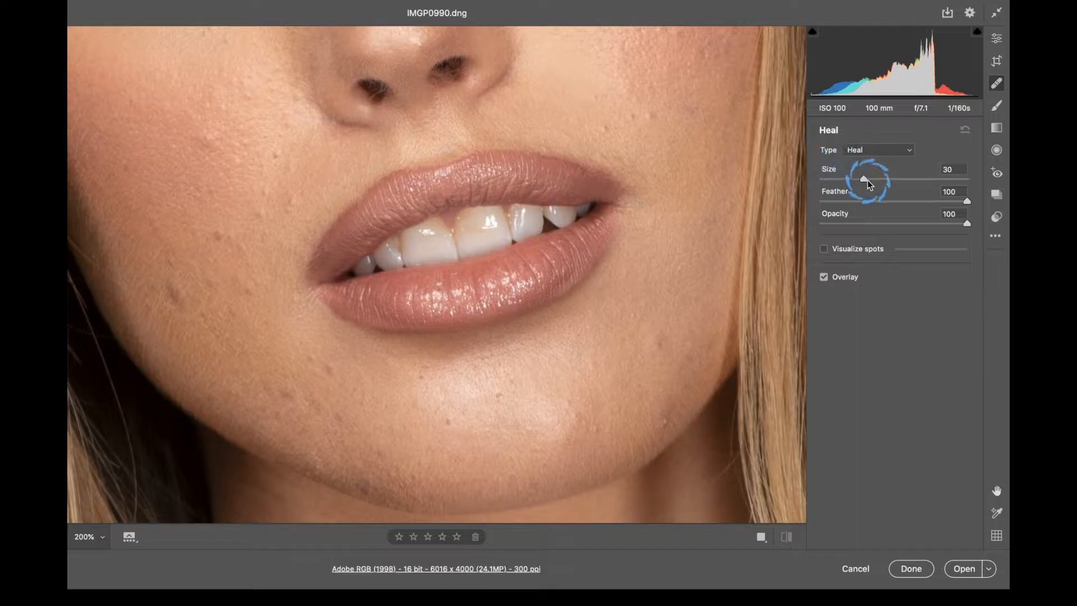
pyautogui.moveTo(859, 180); pyautogui.dragTo(816, 177)
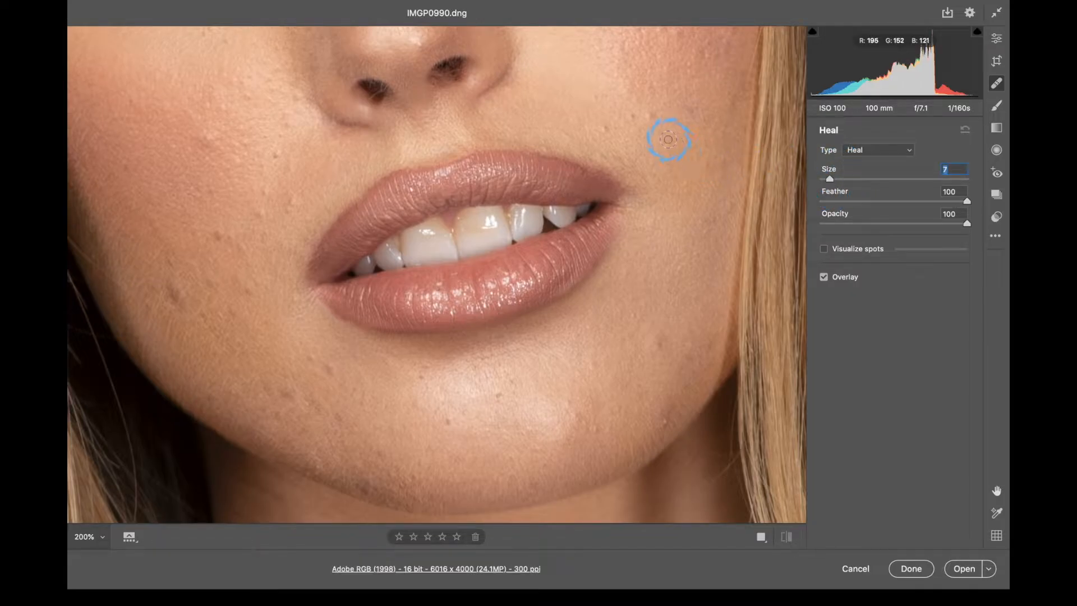
# - Heal two blemishes on the cheek above the mouth corner with size 5 and feather 47, moving the second's source up beside the nose
pyautogui.click(889, 201)
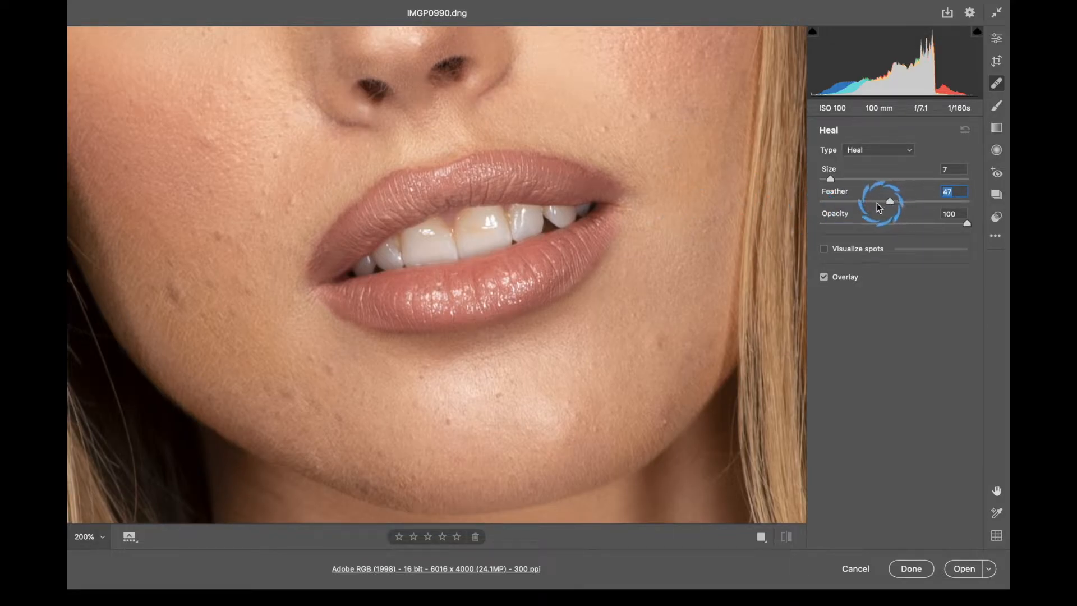
pyautogui.moveTo(830, 179); pyautogui.dragTo(827, 179)
pyautogui.moveTo(656, 129)
pyautogui.mouseDown()
pyautogui.moveTo(649, 114)
pyautogui.moveTo(652, 122)
pyautogui.mouseUp()
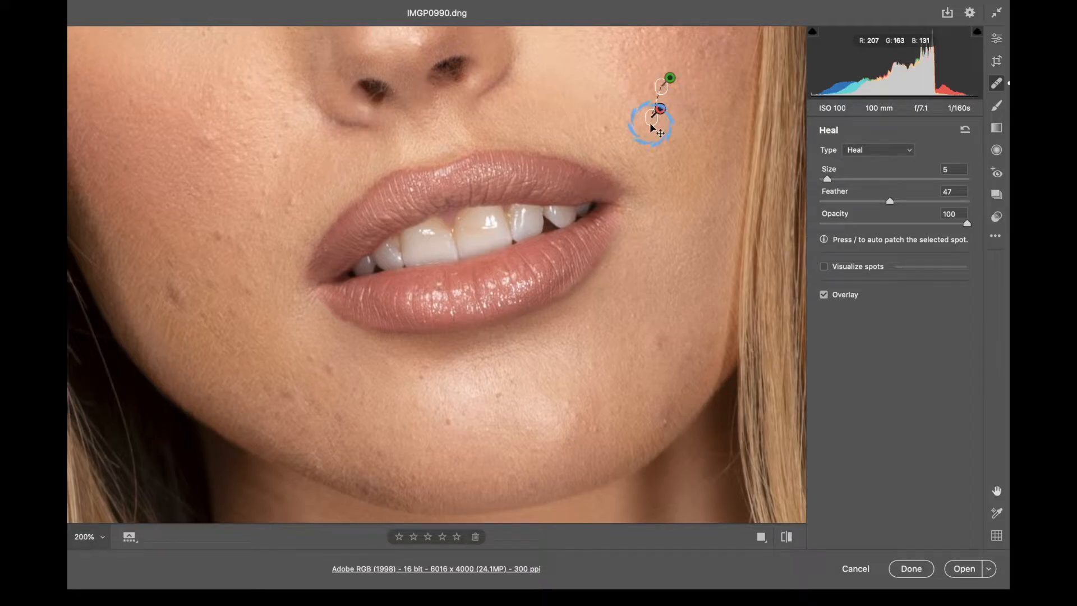
pyautogui.click(605, 127)
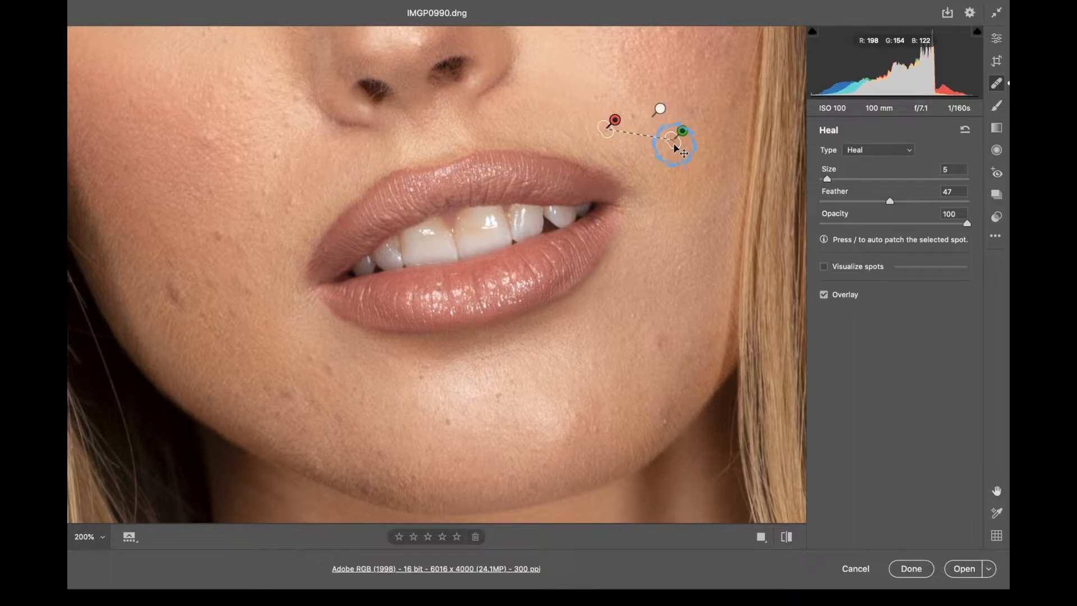
pyautogui.moveTo(675, 145)
pyautogui.mouseDown()
pyautogui.moveTo(639, 81)
pyautogui.moveTo(596, 69)
pyautogui.moveTo(591, 92)
pyautogui.mouseUp()
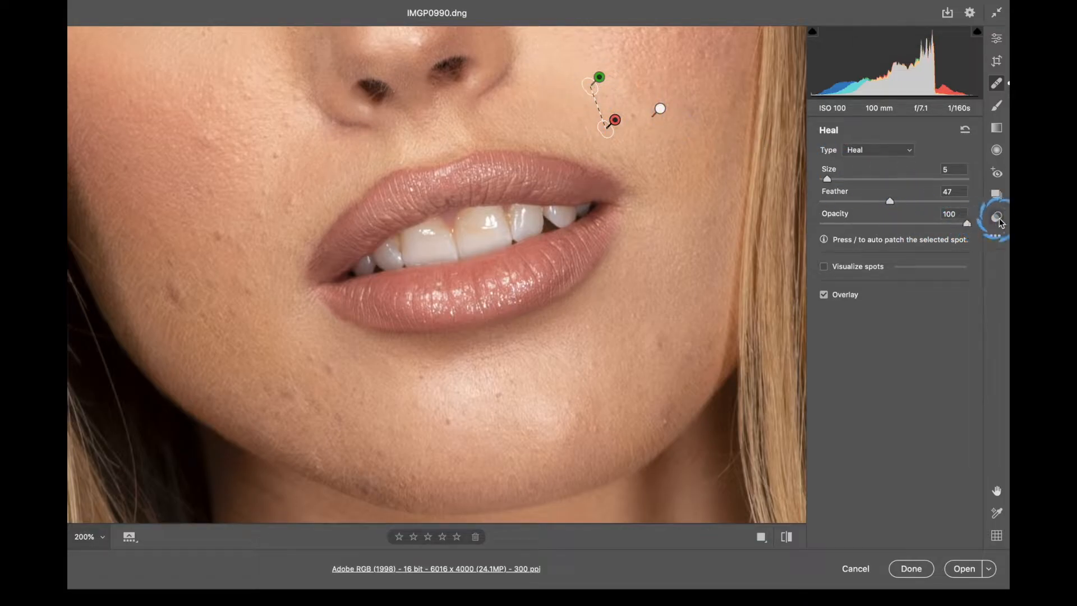
# - Change the retouch type to Clone and cover the blemish beside the nose on the opposite cheek
pyautogui.click(885, 151)
pyautogui.click(883, 159)
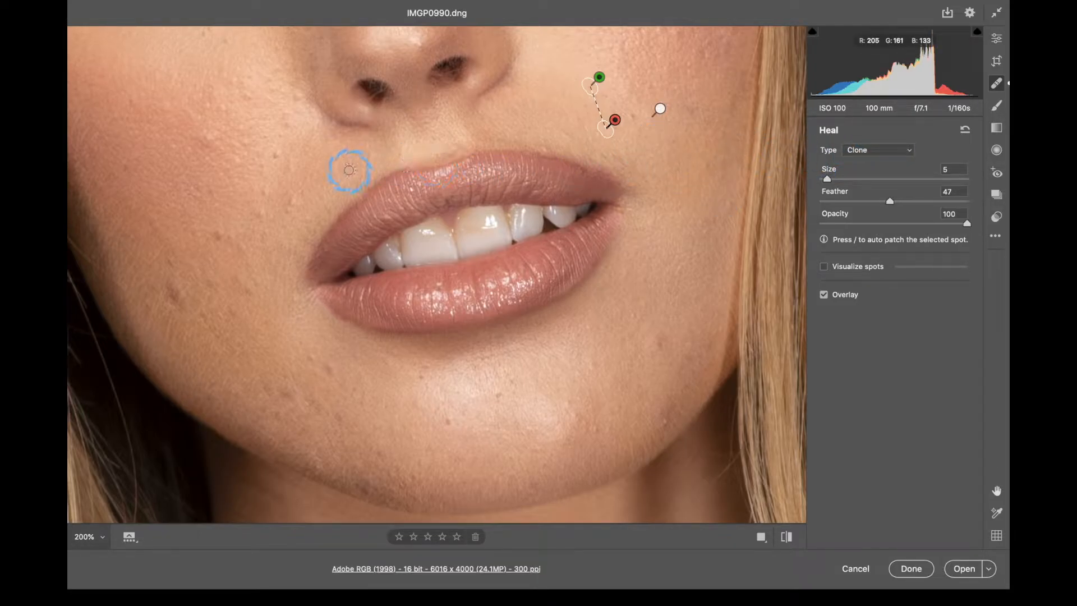
pyautogui.click(274, 154)
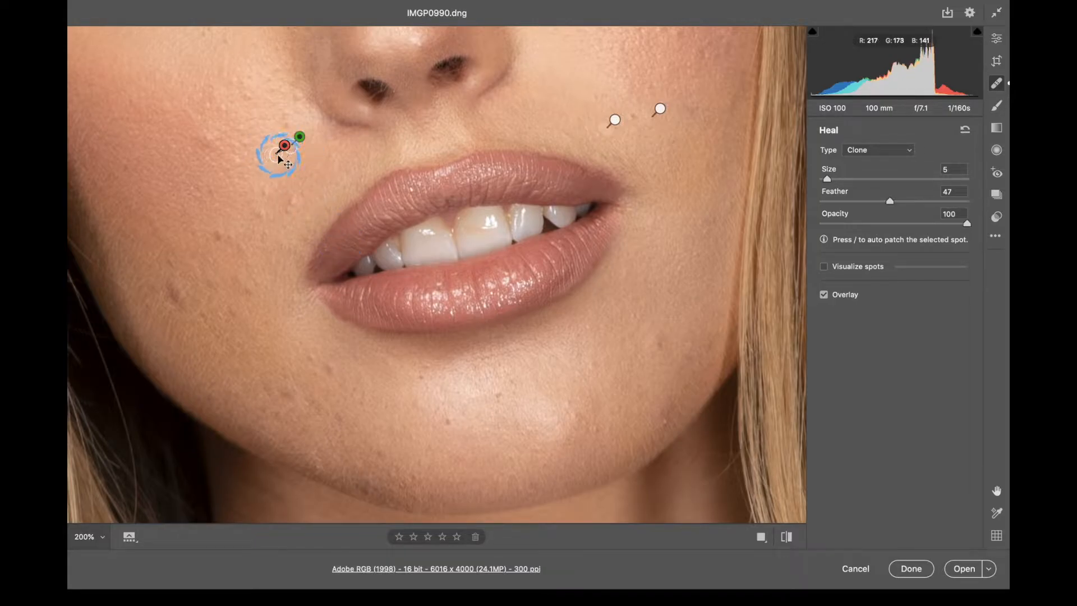
# - Clone over the blemish lower on that cheek, reposition its source near the mouth corner, and have a new source chosen automatically
pyautogui.moveTo(214, 232); pyautogui.dragTo(219, 238)
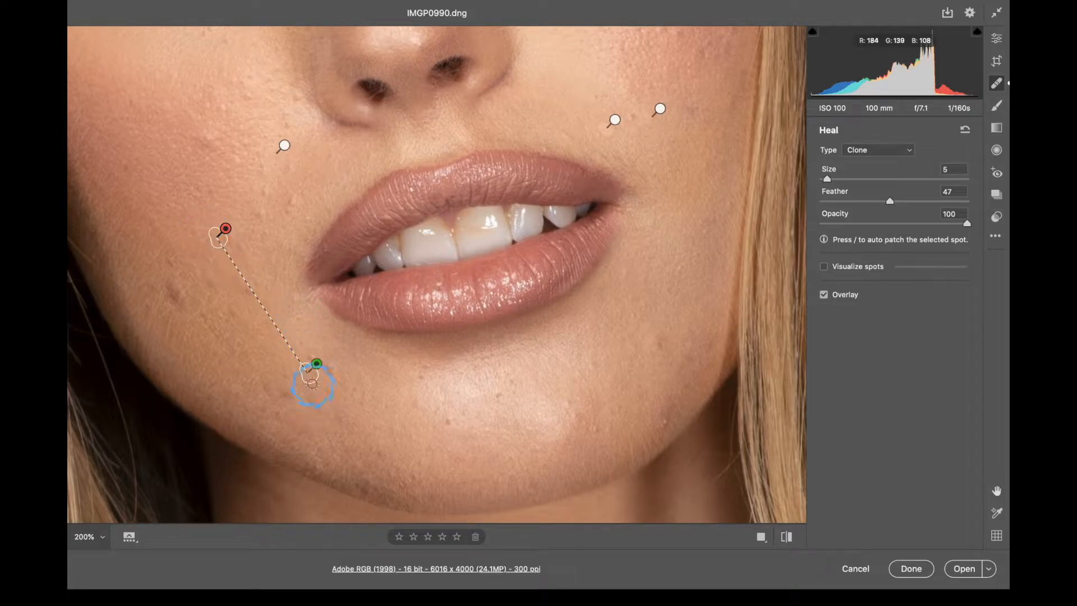
pyautogui.moveTo(308, 374); pyautogui.dragTo(281, 319)
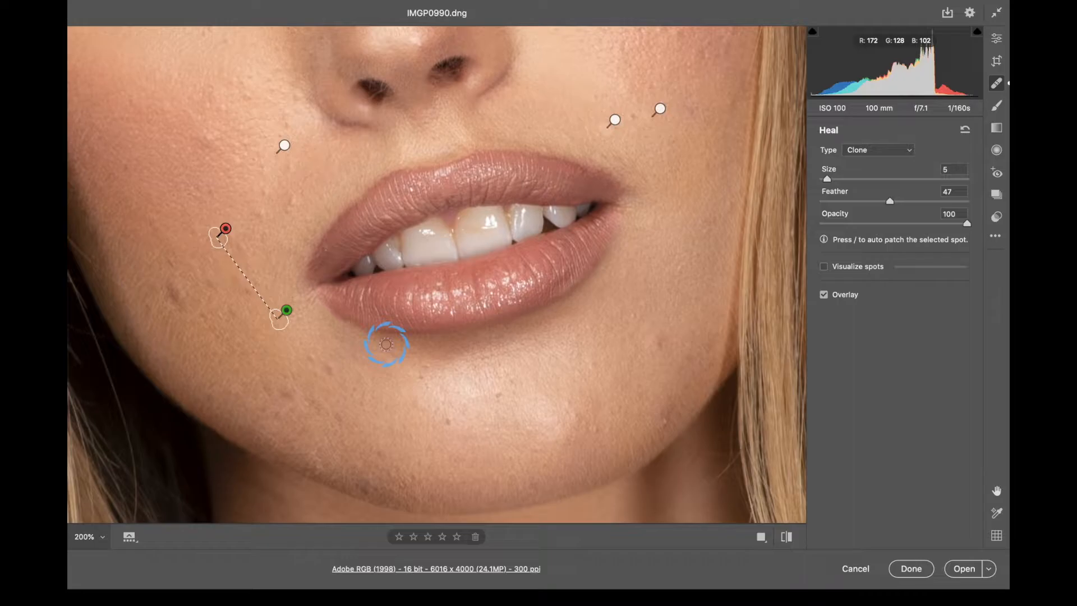
pyautogui.press('/')
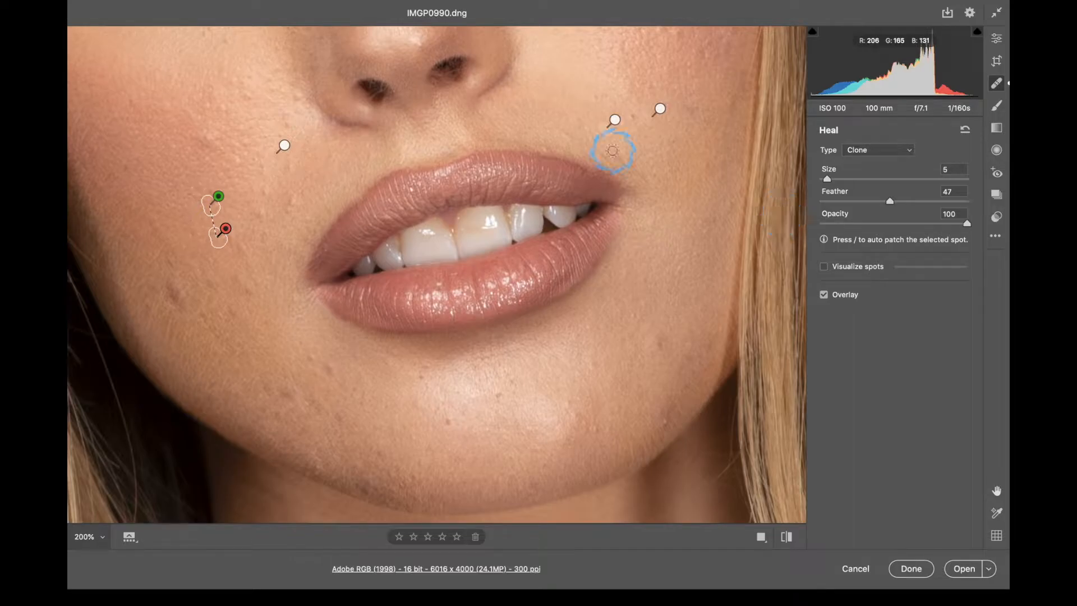
# - Delete the healed spot just above the mouth corner and cover the same blemish with a new Clone spot
pyautogui.click(615, 121)
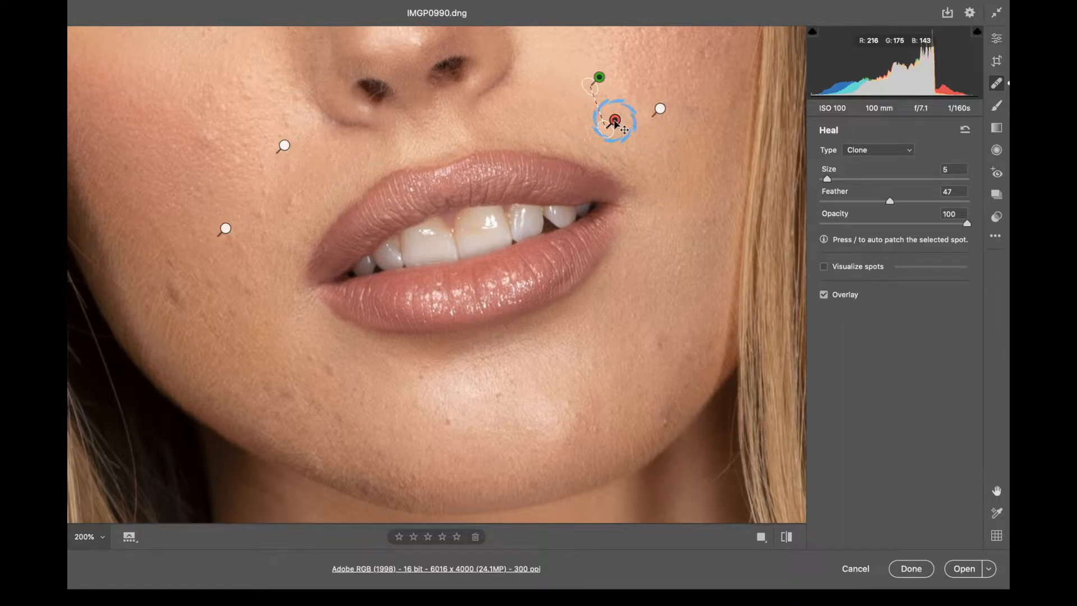
pyautogui.press('Delete')
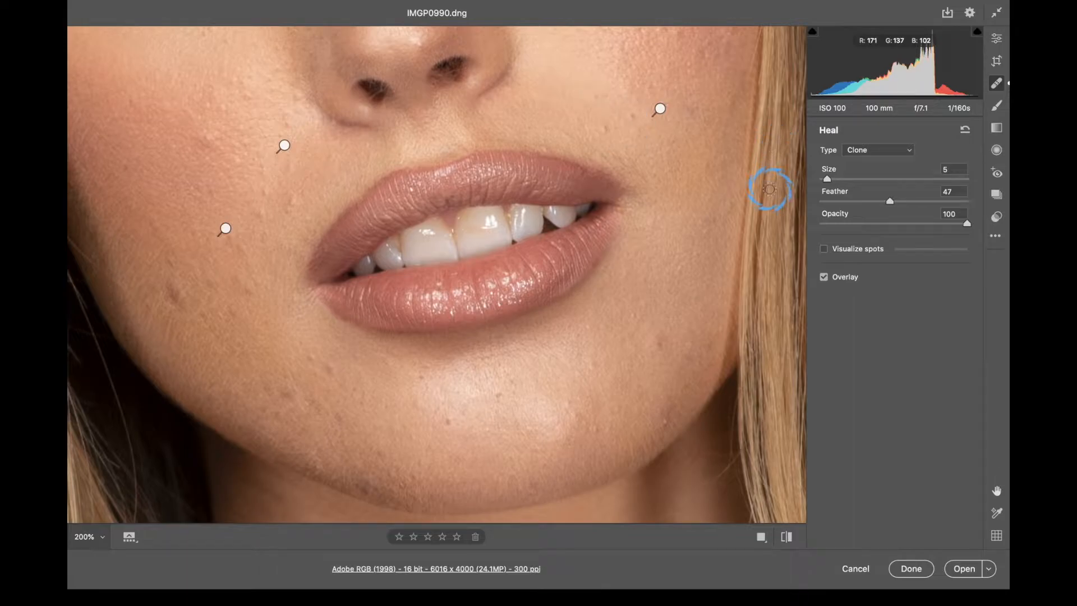
pyautogui.click(608, 129)
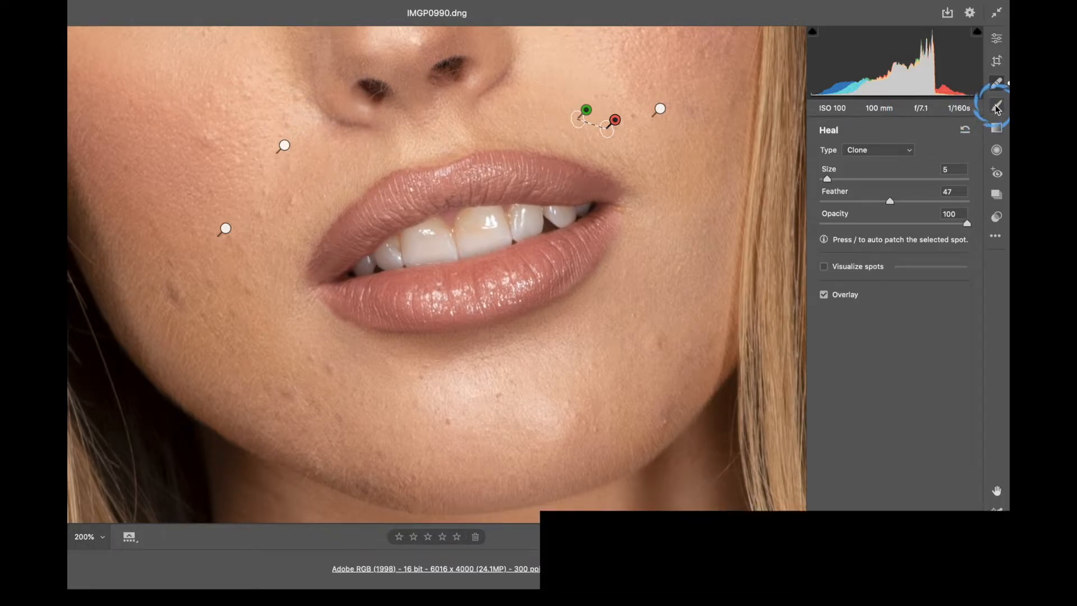
# - Activate the Adjustment Brush with the whole face in view and set its size to 48, feather to 47 and flow to 100
pyautogui.press('super+minus')
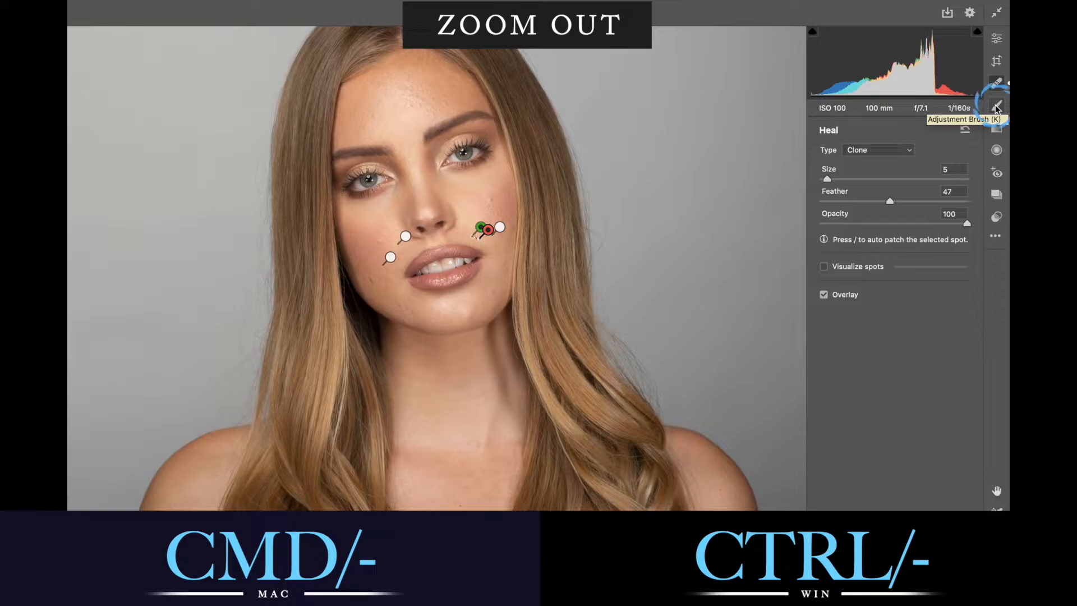
pyautogui.click(996, 106)
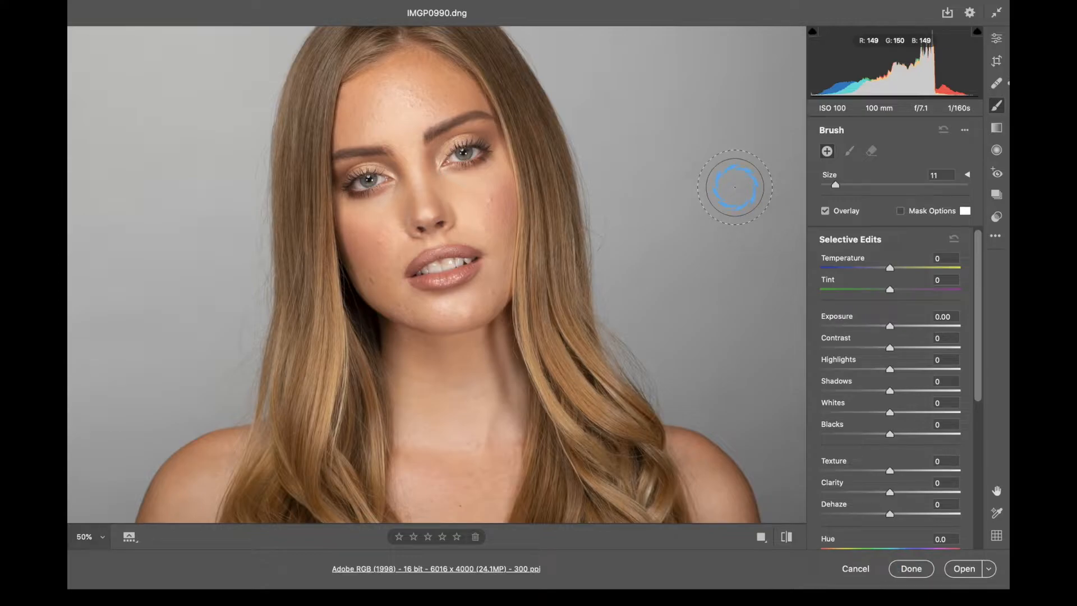
pyautogui.moveTo(838, 189); pyautogui.dragTo(835, 188)
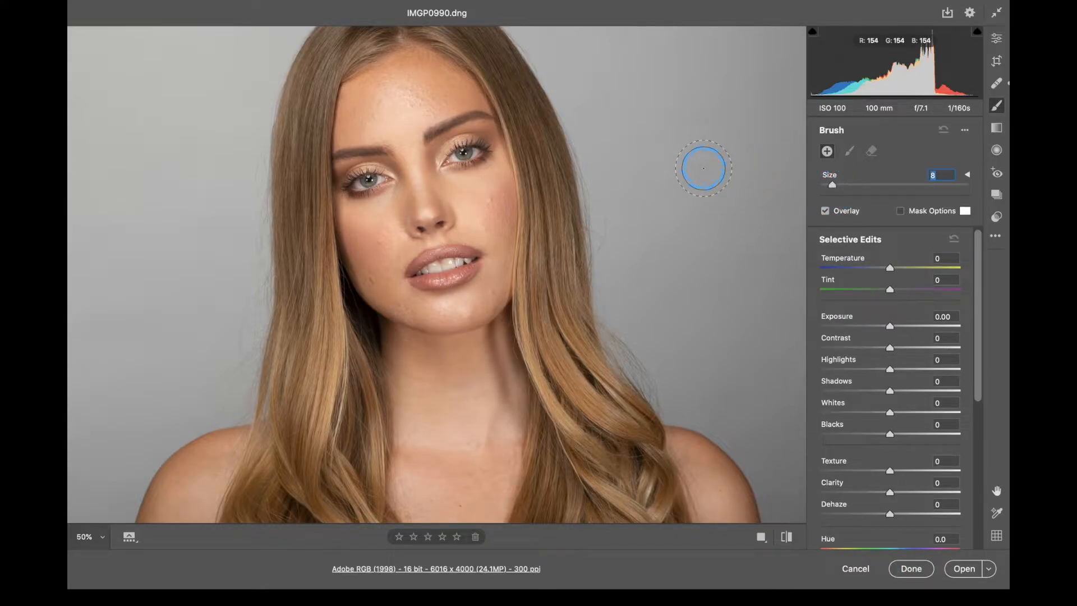
pyautogui.moveTo(834, 185); pyautogui.dragTo(893, 191)
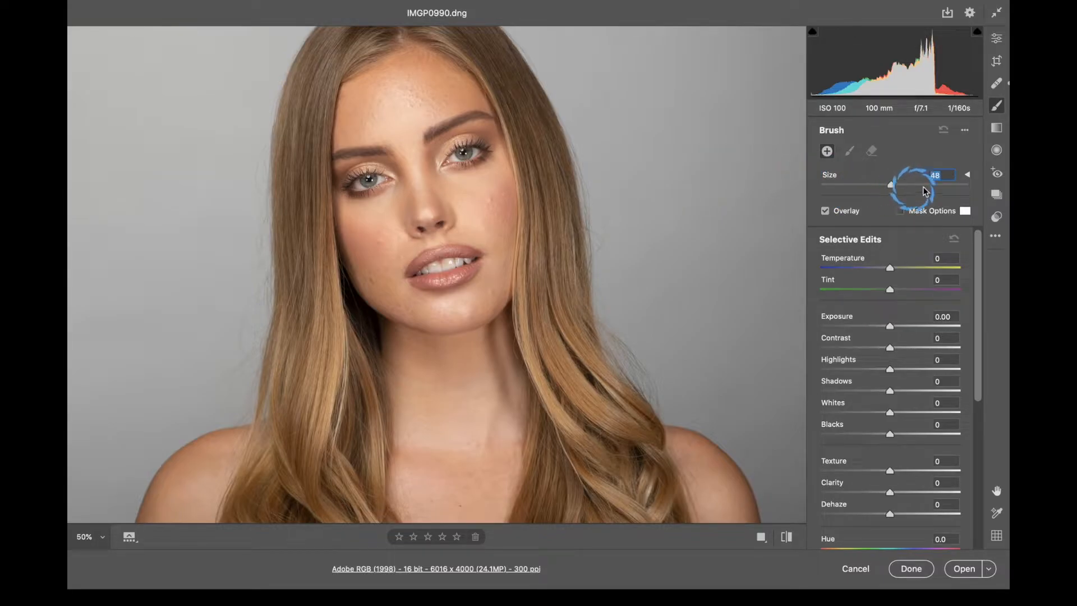
pyautogui.click(966, 176)
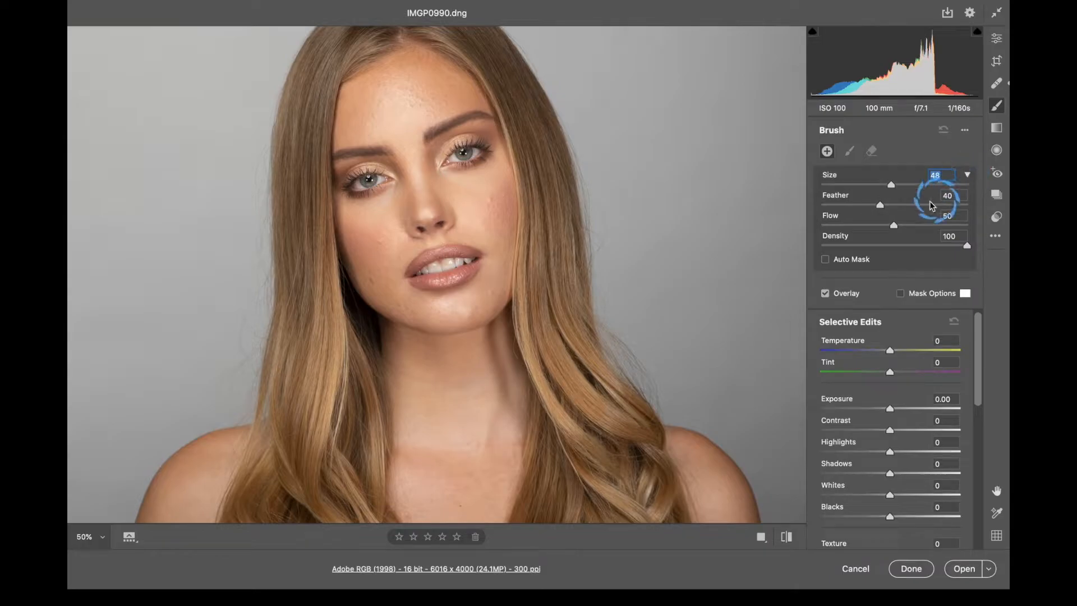
pyautogui.moveTo(878, 204); pyautogui.dragTo(890, 205)
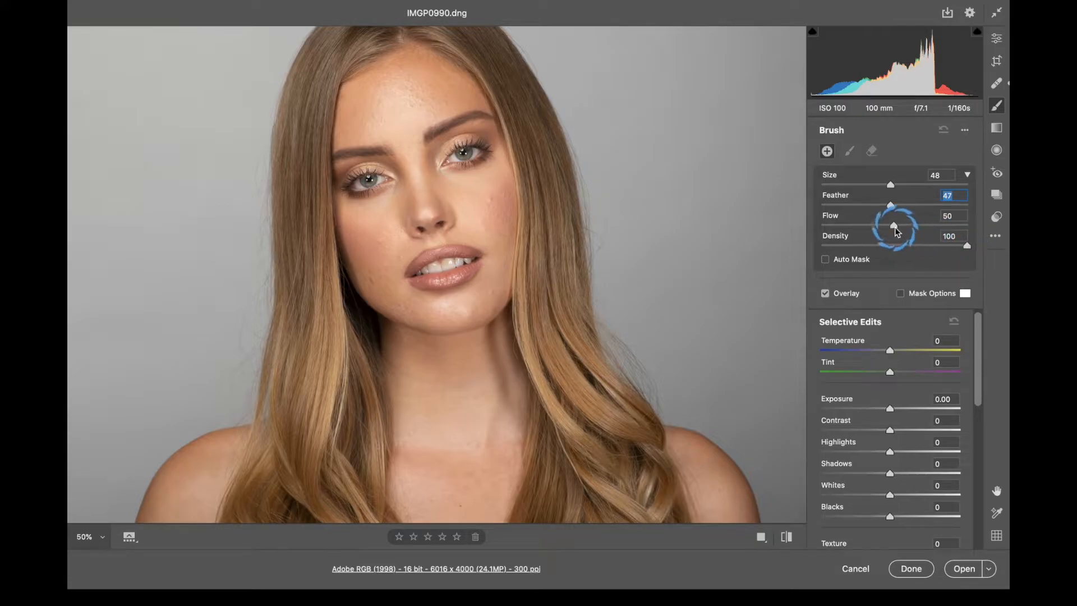
pyautogui.moveTo(893, 225); pyautogui.dragTo(990, 230)
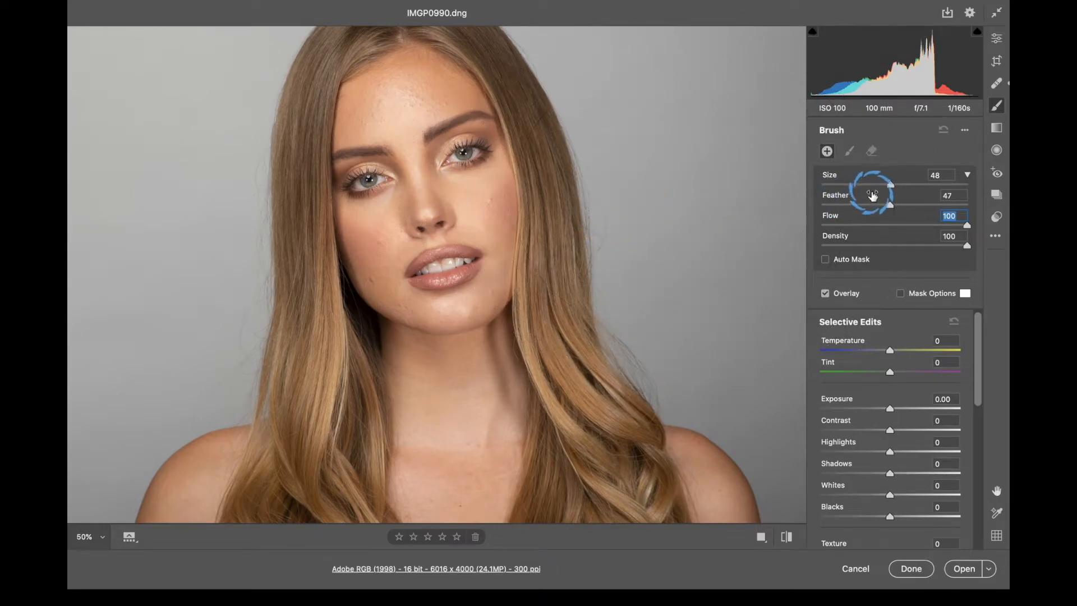
# - Practise resizing the adjustment brush, going to 20, 22 and down to 6 before finishing at 18
pyautogui.moveTo(890, 184); pyautogui.dragTo(847, 186)
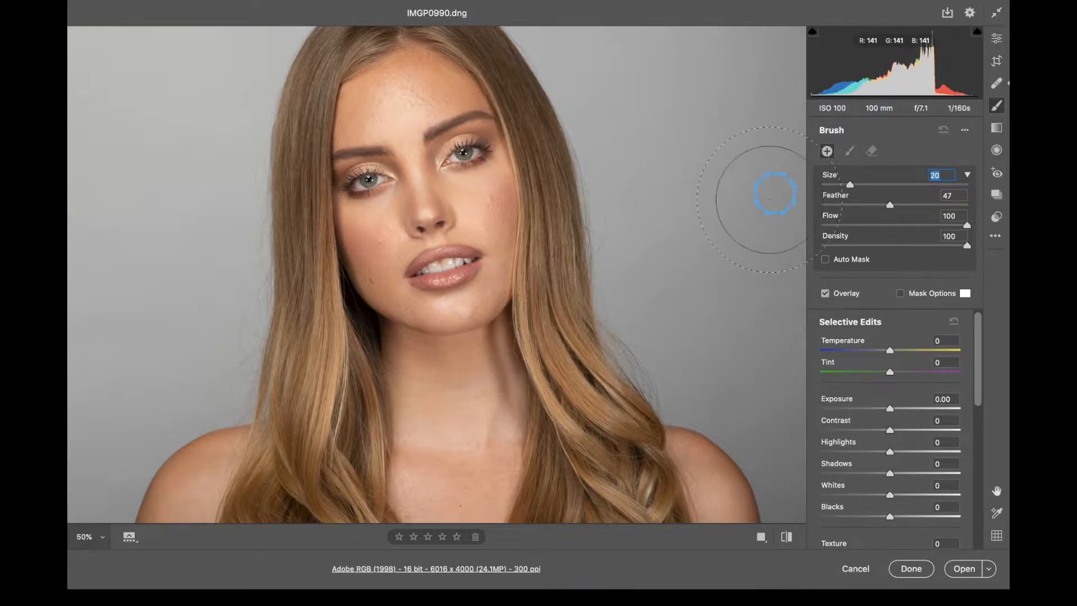
pyautogui.press(']')
pyautogui.press(']')
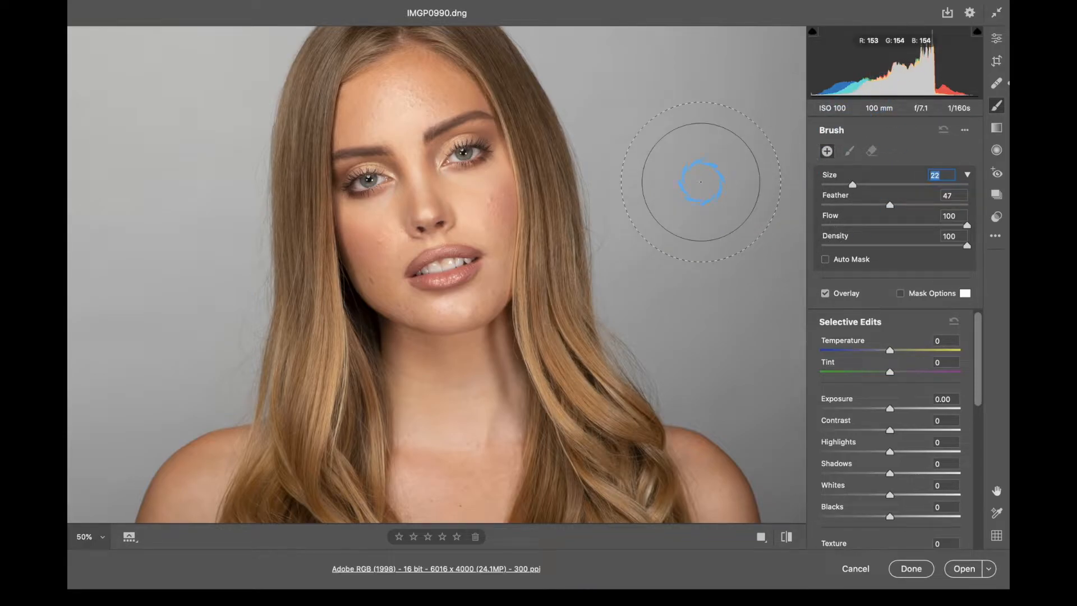
pyautogui.moveTo(690, 177); pyautogui.dragTo(673, 173)
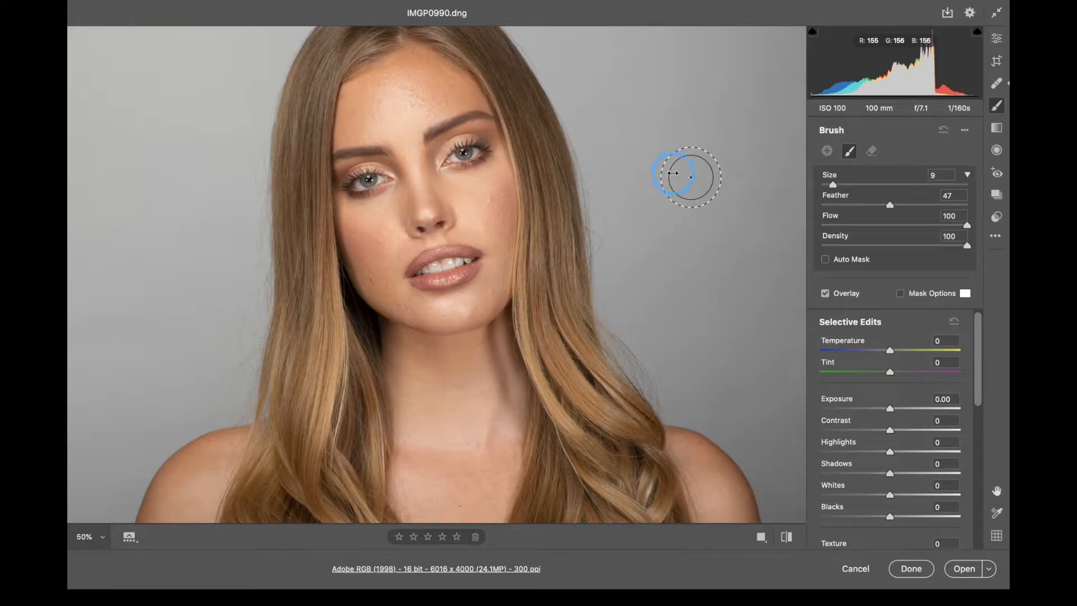
pyautogui.moveTo(673, 172); pyautogui.dragTo(669, 175)
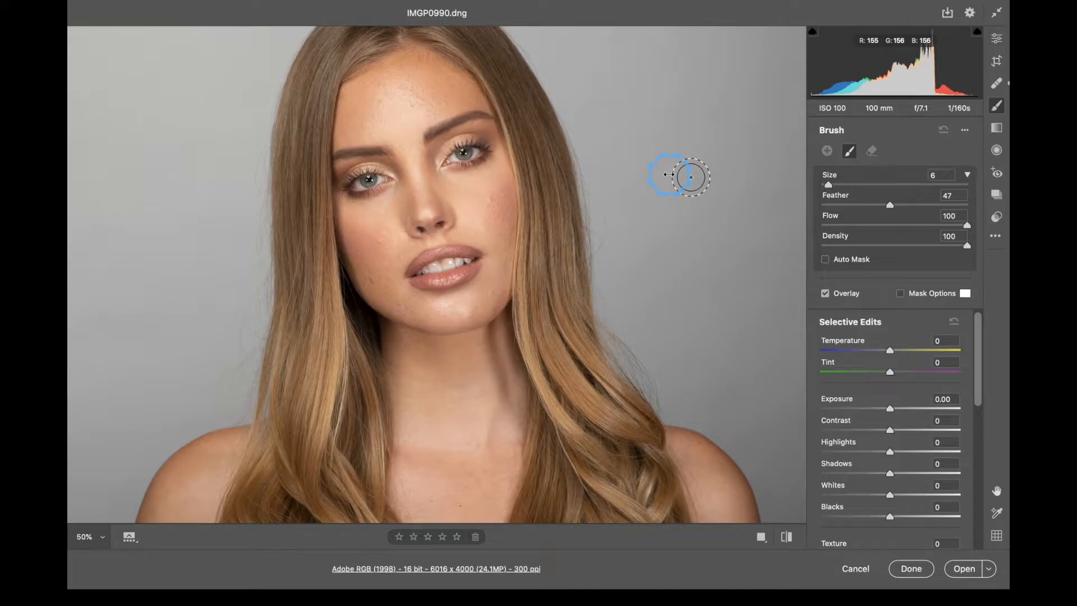
pyautogui.moveTo(669, 175)
pyautogui.mouseDown()
pyautogui.moveTo(694, 177)
pyautogui.moveTo(682, 120)
pyautogui.moveTo(689, 175)
pyautogui.moveTo(697, 150)
pyautogui.moveTo(718, 154)
pyautogui.moveTo(674, 163)
pyautogui.mouseUp()
# - Brush an adjustment over the face and chin with Shadows at +45 and Exposure at +0.50
pyautogui.moveTo(355, 259); pyautogui.dragTo(368, 256)
pyautogui.moveTo(435, 135)
pyautogui.mouseDown()
pyautogui.moveTo(424, 98)
pyautogui.moveTo(403, 261)
pyautogui.moveTo(399, 161)
pyautogui.moveTo(477, 270)
pyautogui.moveTo(451, 114)
pyautogui.moveTo(436, 104)
pyautogui.moveTo(391, 244)
pyautogui.moveTo(414, 138)
pyautogui.mouseUp()
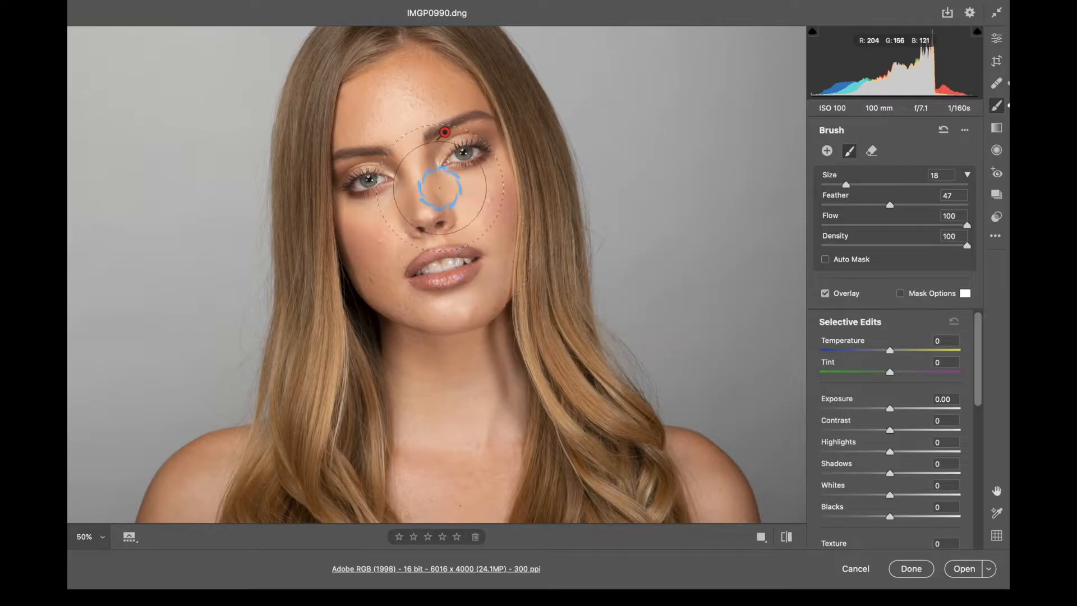
pyautogui.scroll(-3, 951, 421)
pyautogui.scroll(-2, 948, 415)
pyautogui.scroll(5, 942, 410)
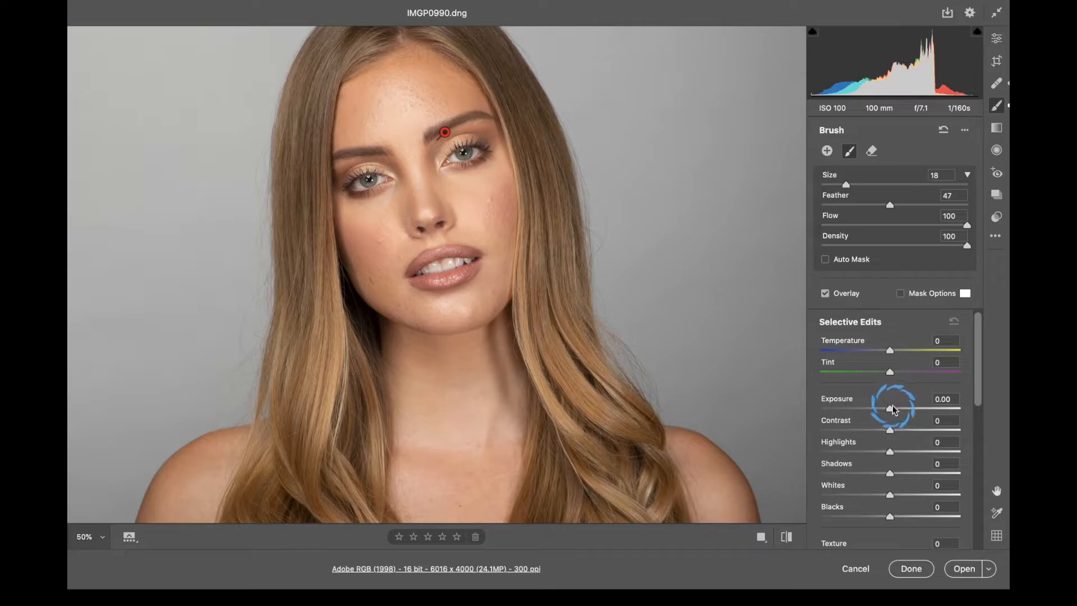
pyautogui.click(922, 474)
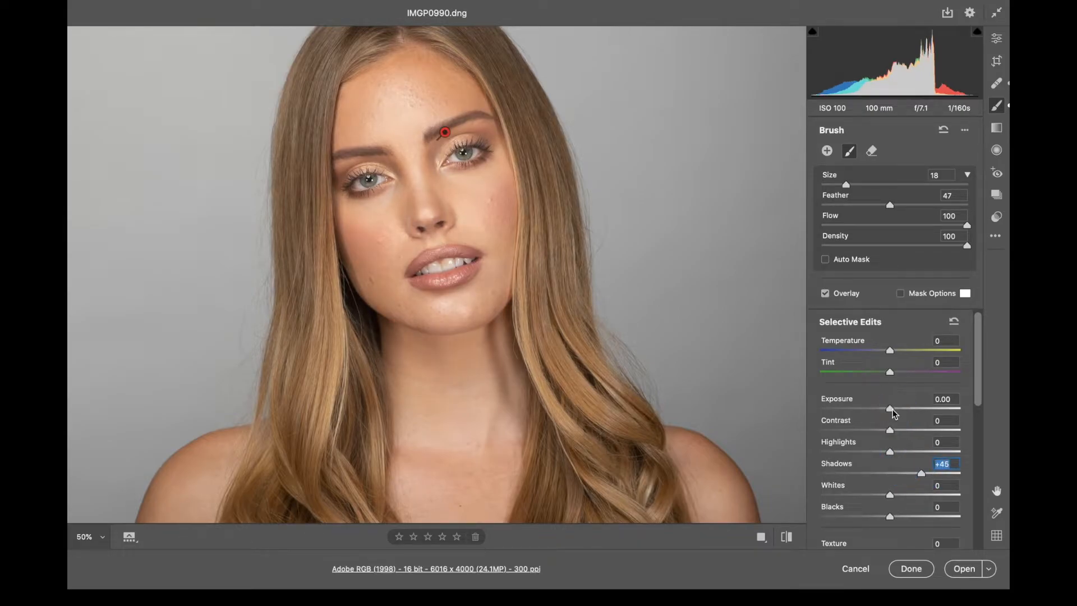
pyautogui.moveTo(893, 408); pyautogui.dragTo(900, 410)
pyautogui.click(443, 273)
pyautogui.click(430, 339)
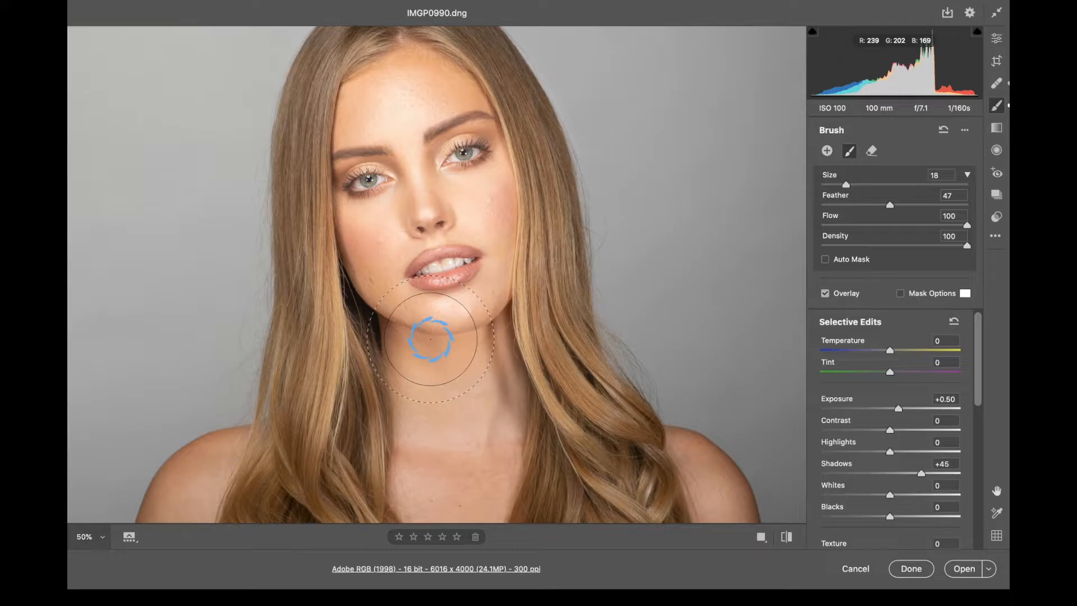
# - Enlarge the brush eraser to size 16 and erase the adjustment from the cheek and the hair beside it
pyautogui.press('alt')
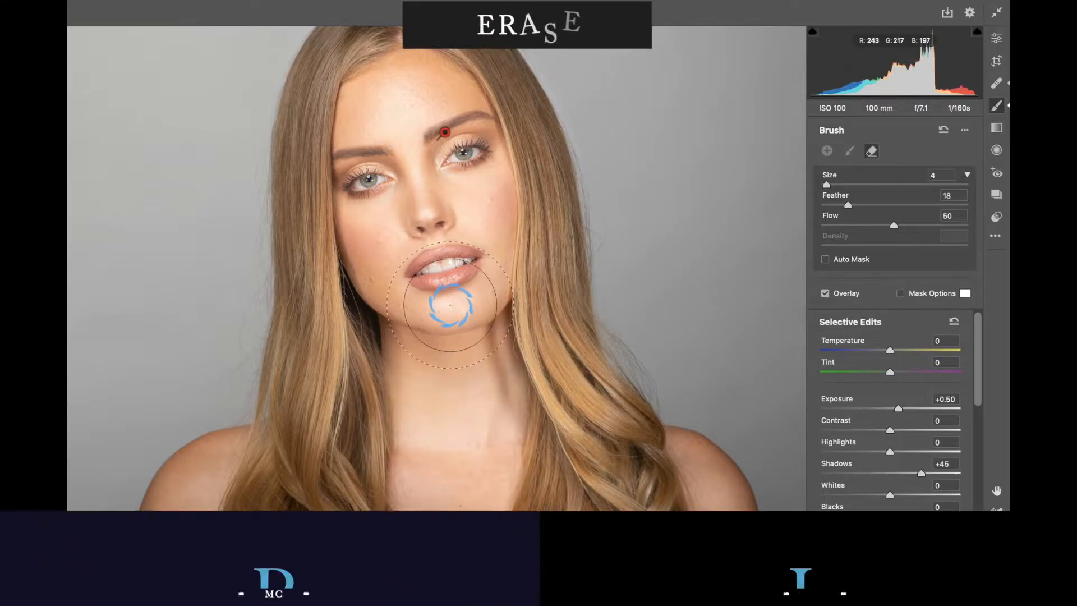
pyautogui.keyDown('alt'); pyautogui.click(452, 208); pyautogui.keyUp('alt')
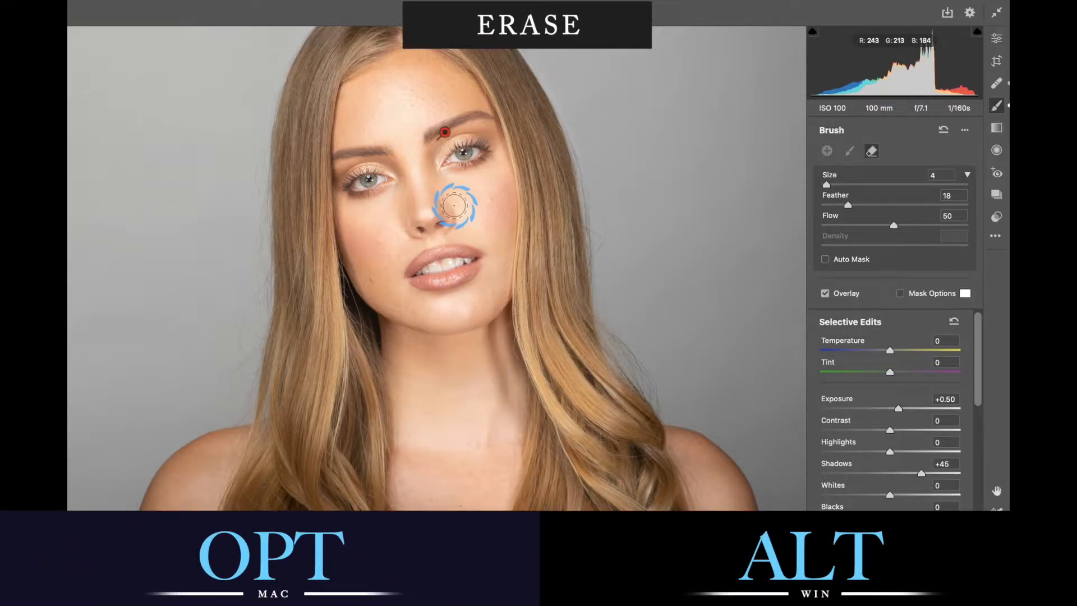
pyautogui.press(']')
pyautogui.press(']')
pyautogui.press(']')
pyautogui.press(']')
pyautogui.press(']')
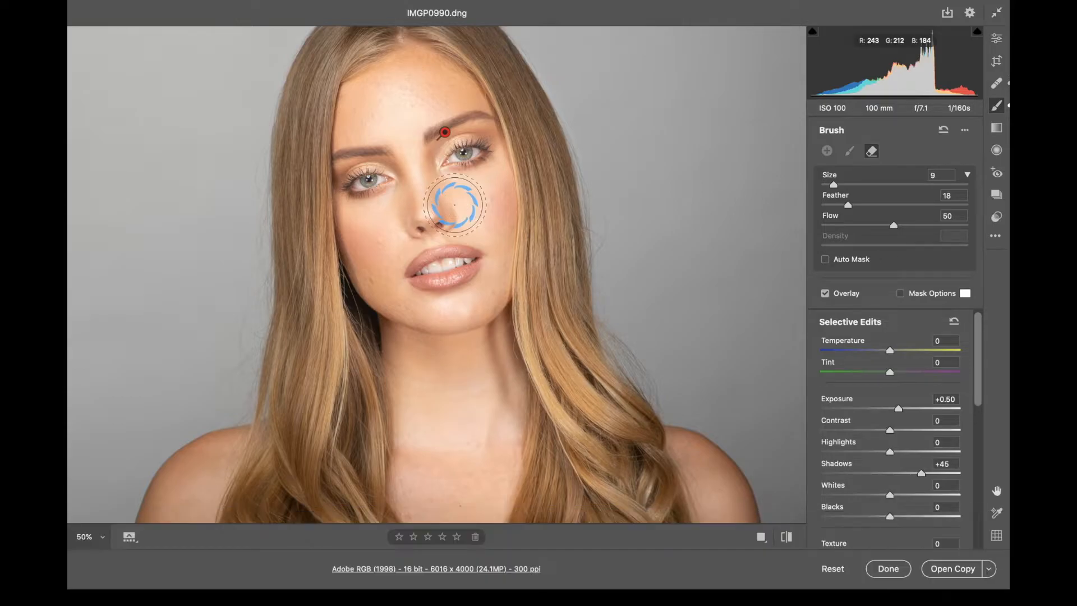
pyautogui.press(']')
pyautogui.press(']')
pyautogui.press(']')
pyautogui.press(']')
pyautogui.press(']')
pyautogui.press(']')
pyautogui.press(']')
pyautogui.moveTo(494, 192)
pyautogui.mouseDown()
pyautogui.moveTo(517, 320)
pyautogui.moveTo(580, 461)
pyautogui.mouseUp()
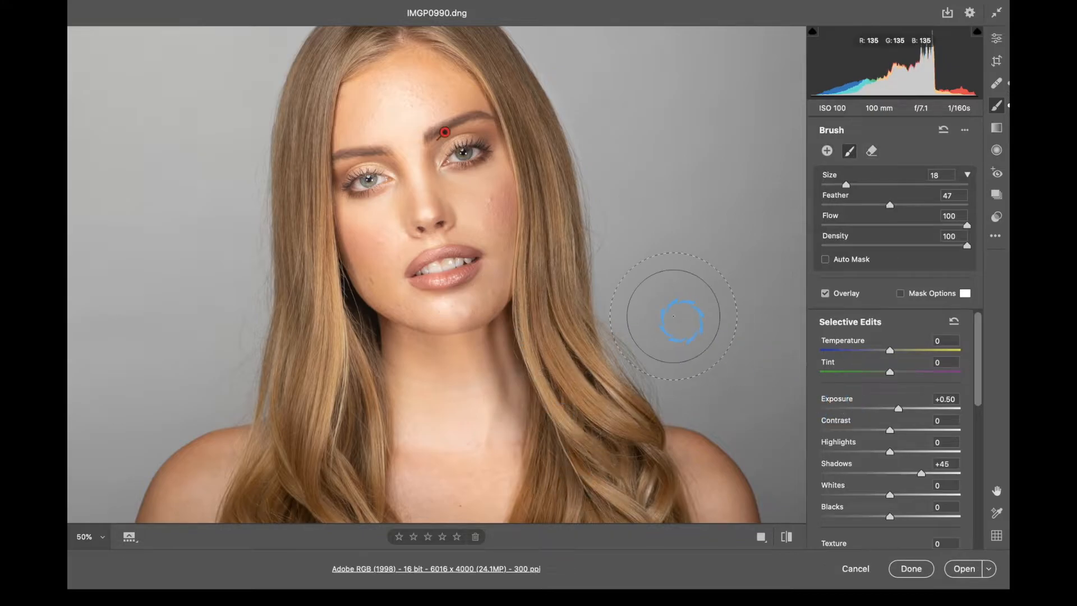
# - Repaint the brightening adjustment down the side of the face and across the forehead
pyautogui.moveTo(457, 95)
pyautogui.mouseDown()
pyautogui.moveTo(343, 76)
pyautogui.moveTo(323, 294)
pyautogui.moveTo(422, 465)
pyautogui.moveTo(488, 500)
pyautogui.moveTo(476, 397)
pyautogui.moveTo(499, 385)
pyautogui.moveTo(504, 363)
pyautogui.mouseUp()
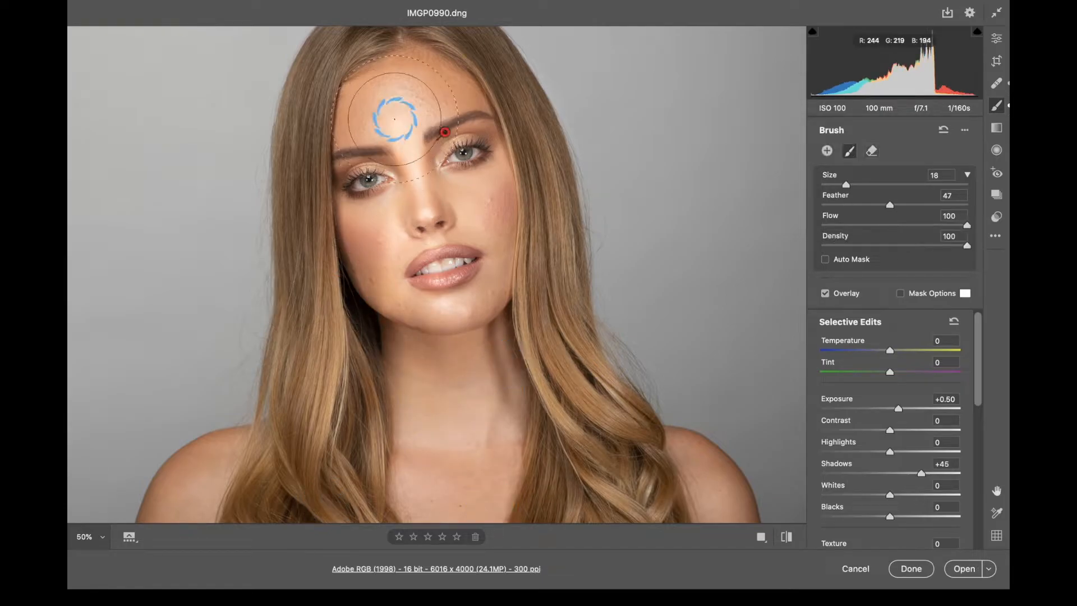
pyautogui.moveTo(393, 111)
pyautogui.mouseDown()
pyautogui.moveTo(475, 258)
pyautogui.moveTo(424, 109)
pyautogui.mouseUp()
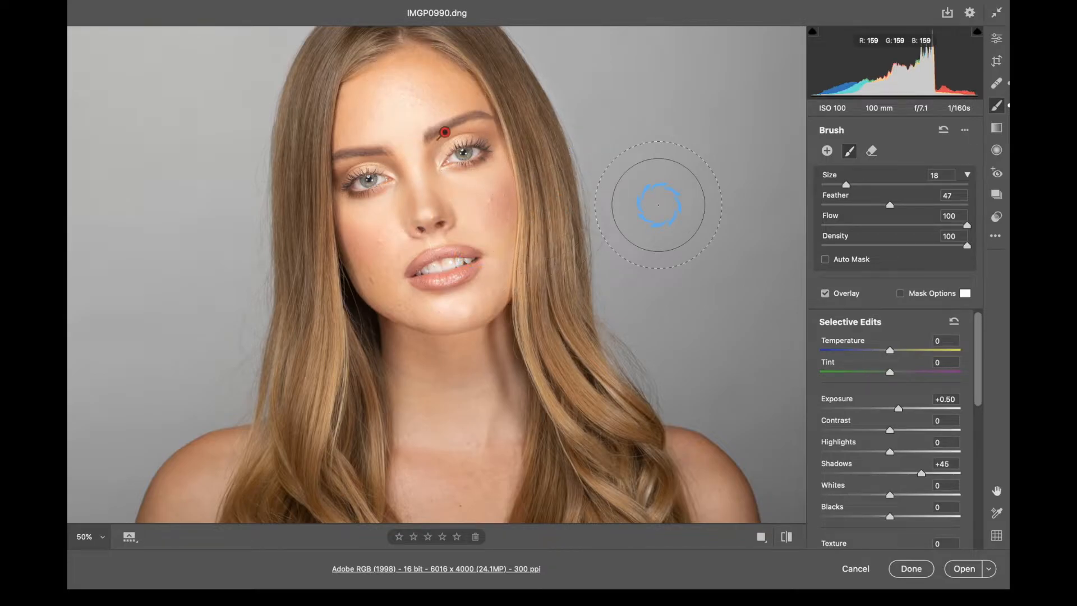
# - Erase the brightening adjustment from the forehead down to the neck and return the brush to painting mode
pyautogui.click(871, 151)
pyautogui.moveTo(451, 112)
pyautogui.mouseDown()
pyautogui.moveTo(430, 102)
pyautogui.moveTo(363, 108)
pyautogui.moveTo(385, 110)
pyautogui.moveTo(429, 162)
pyautogui.moveTo(414, 196)
pyautogui.moveTo(411, 268)
pyautogui.moveTo(434, 335)
pyautogui.moveTo(456, 332)
pyautogui.moveTo(454, 354)
pyautogui.mouseUp()
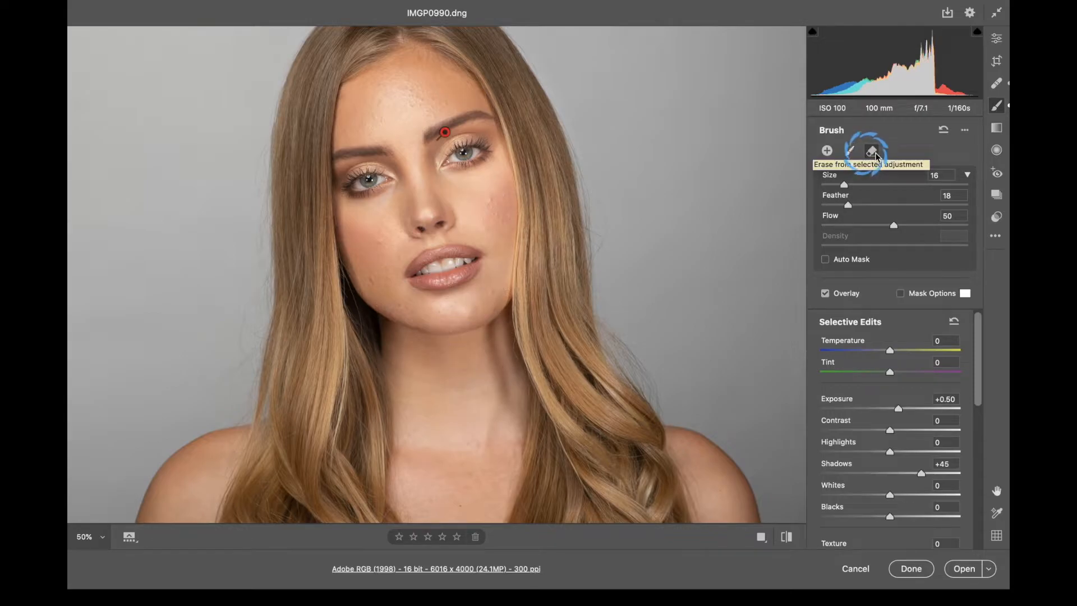
pyautogui.click(850, 153)
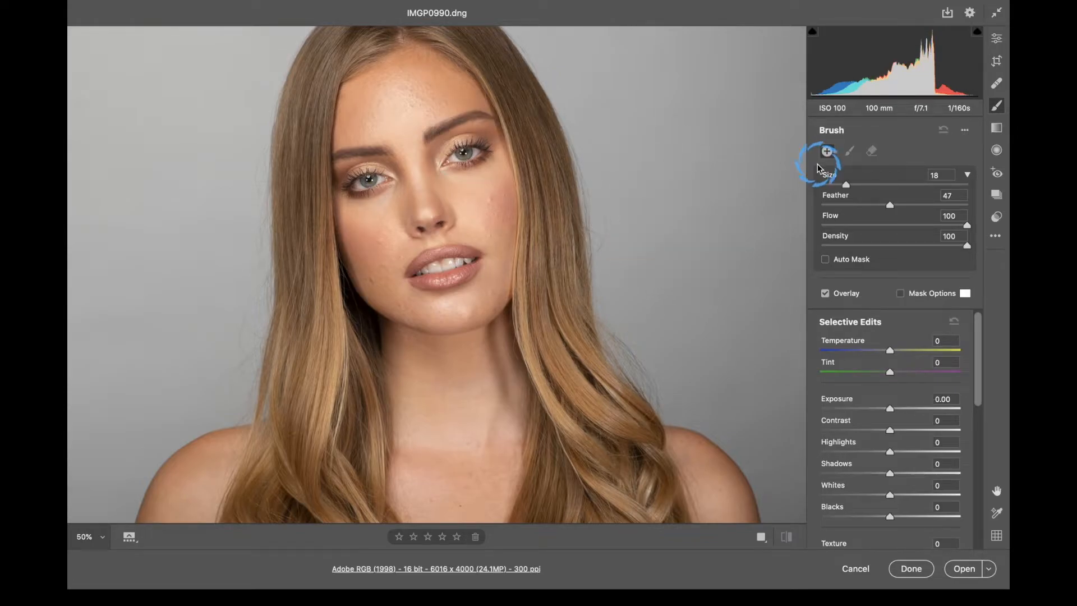
# - Brush Exposure +1.85 onto the background on both sides of the model, lowering Density for the second side, and reset all edits
pyautogui.click(922, 409)
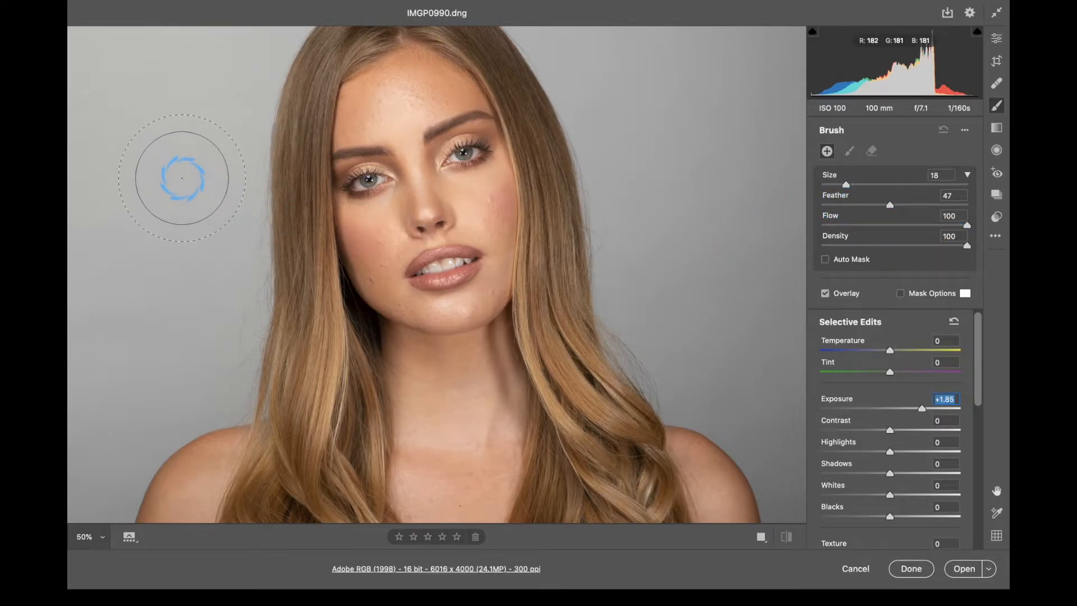
pyautogui.moveTo(168, 144)
pyautogui.mouseDown()
pyautogui.moveTo(171, 326)
pyautogui.moveTo(163, 218)
pyautogui.moveTo(177, 162)
pyautogui.mouseUp()
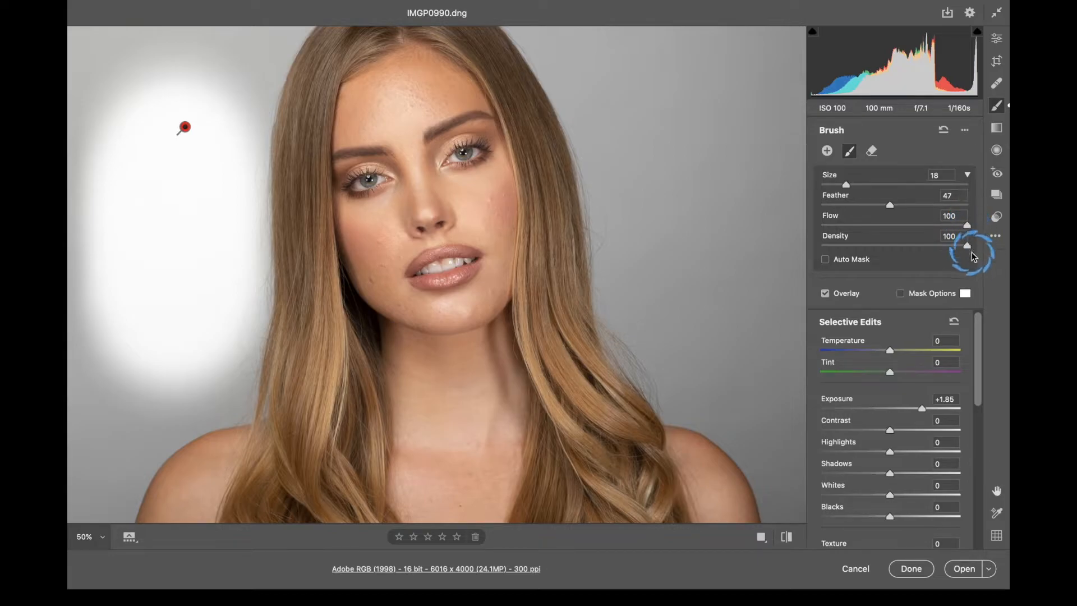
pyautogui.moveTo(864, 262); pyautogui.dragTo(838, 260)
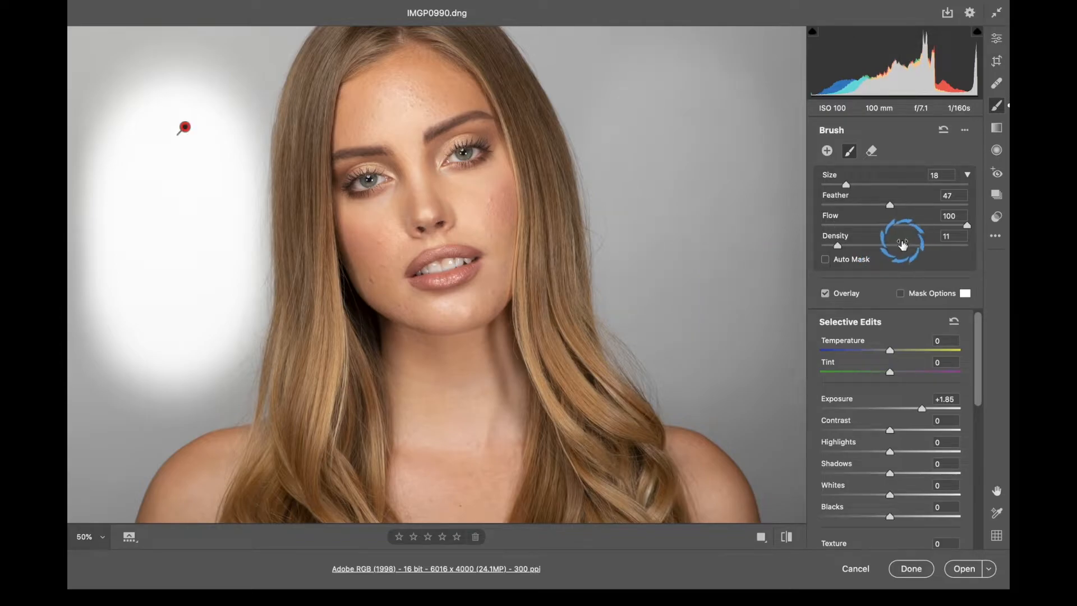
pyautogui.moveTo(702, 115); pyautogui.dragTo(698, 336)
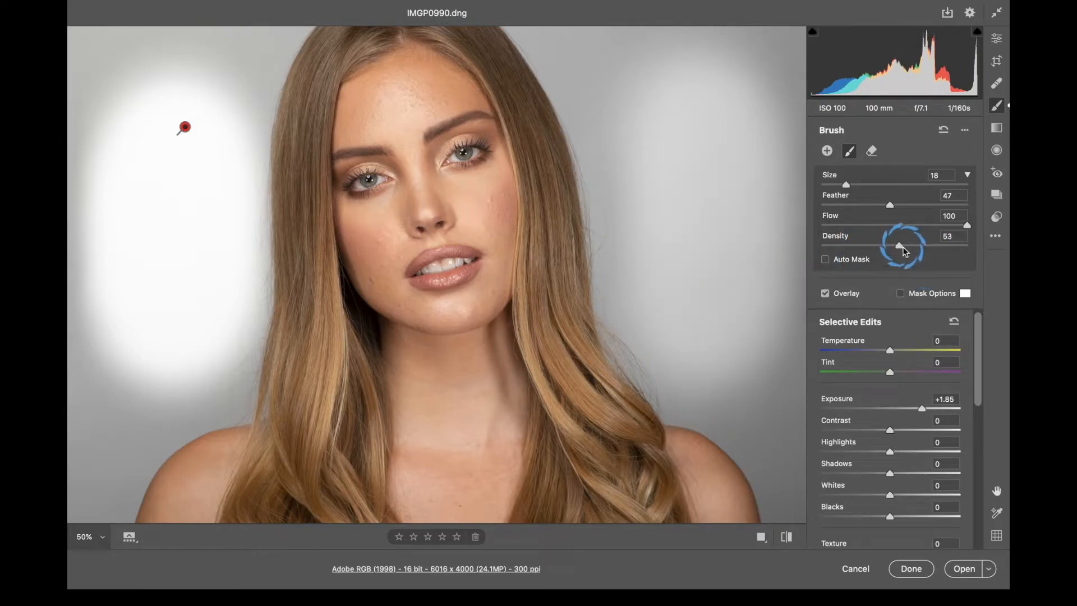
pyautogui.press('alt')
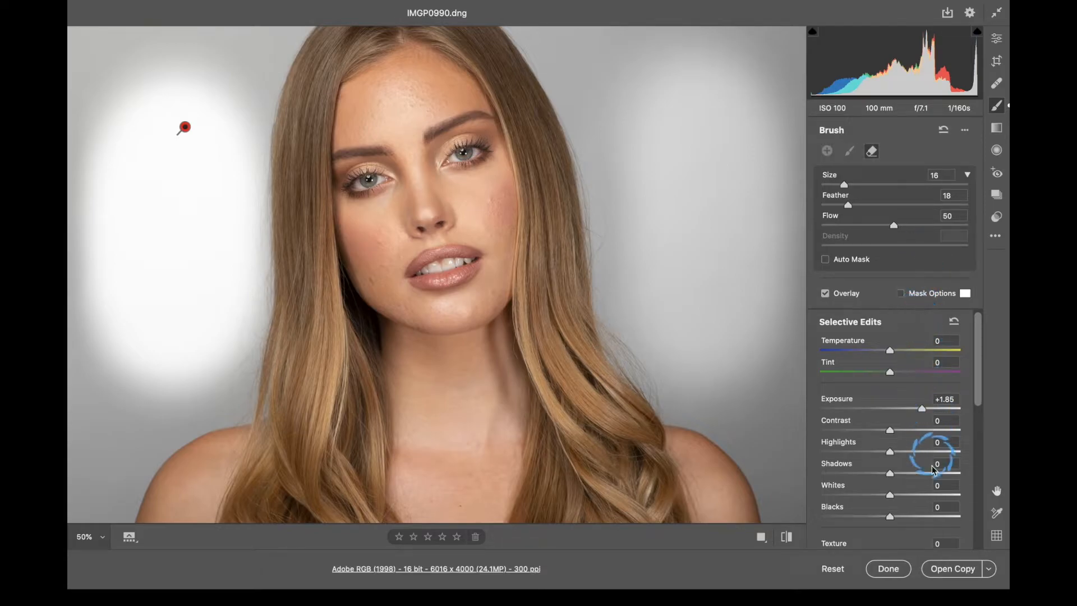
pyautogui.keyDown('alt'); pyautogui.click(832, 568); pyautogui.keyUp('alt')
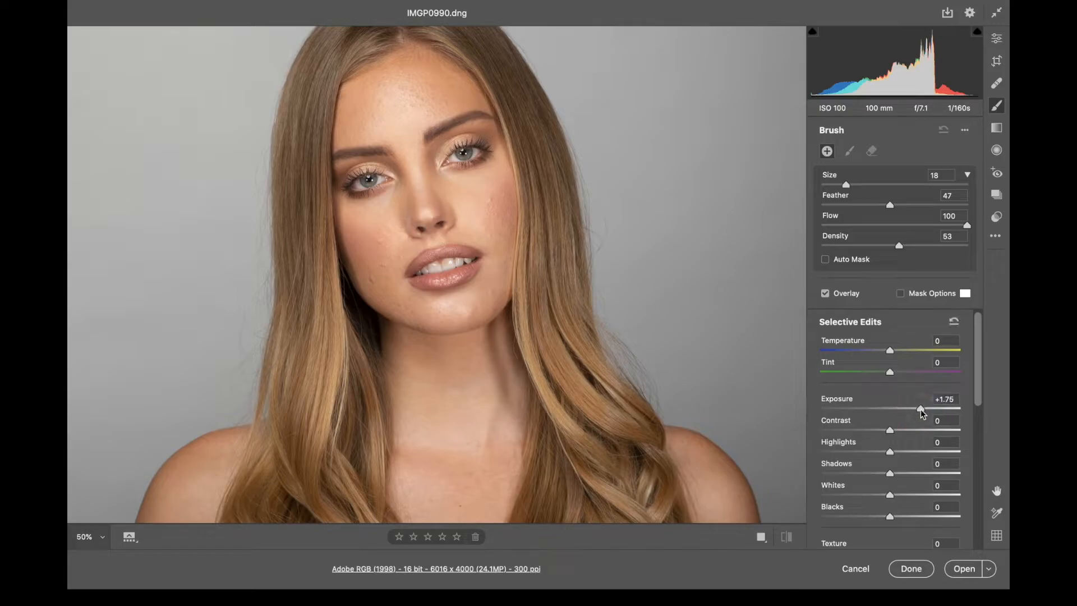
# - Prepare a brush adjustment with Exposure at +1.75, Density at 100 and Flow at 10
pyautogui.click(914, 246)
pyautogui.moveTo(977, 243); pyautogui.dragTo(977, 243)
pyautogui.moveTo(896, 225); pyautogui.dragTo(835, 225)
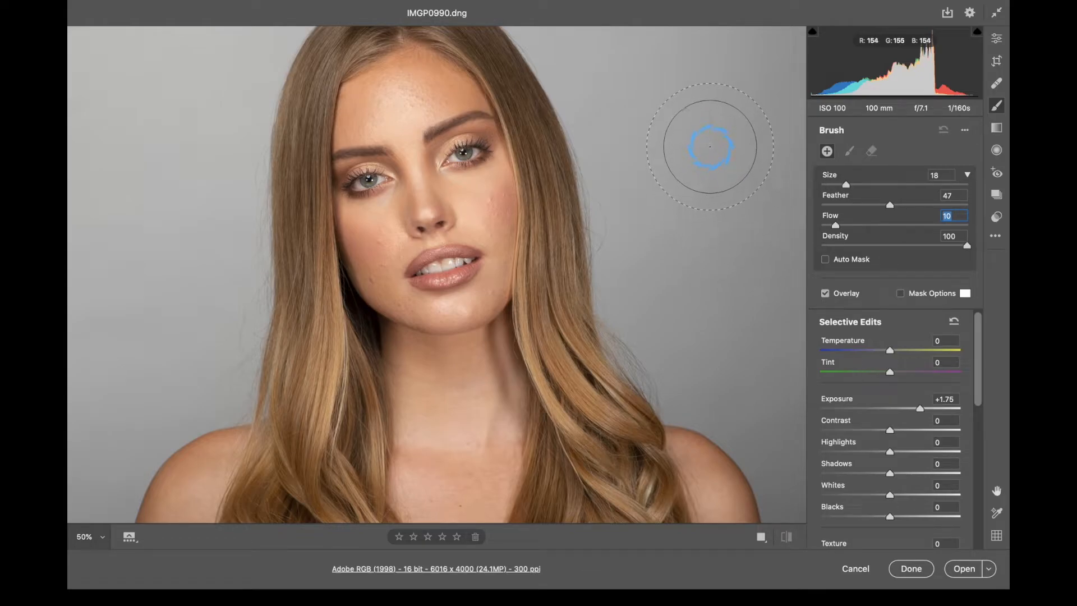
# - Build up the low-flow brightening over the background and the face with repeated strokes, and reset all edits
pyautogui.moveTo(705, 148)
pyautogui.mouseDown()
pyautogui.moveTo(688, 182)
pyautogui.moveTo(693, 234)
pyautogui.moveTo(679, 175)
pyautogui.moveTo(682, 237)
pyautogui.moveTo(677, 119)
pyautogui.moveTo(678, 310)
pyautogui.moveTo(674, 120)
pyautogui.moveTo(676, 291)
pyautogui.moveTo(678, 117)
pyautogui.moveTo(677, 272)
pyautogui.mouseUp()
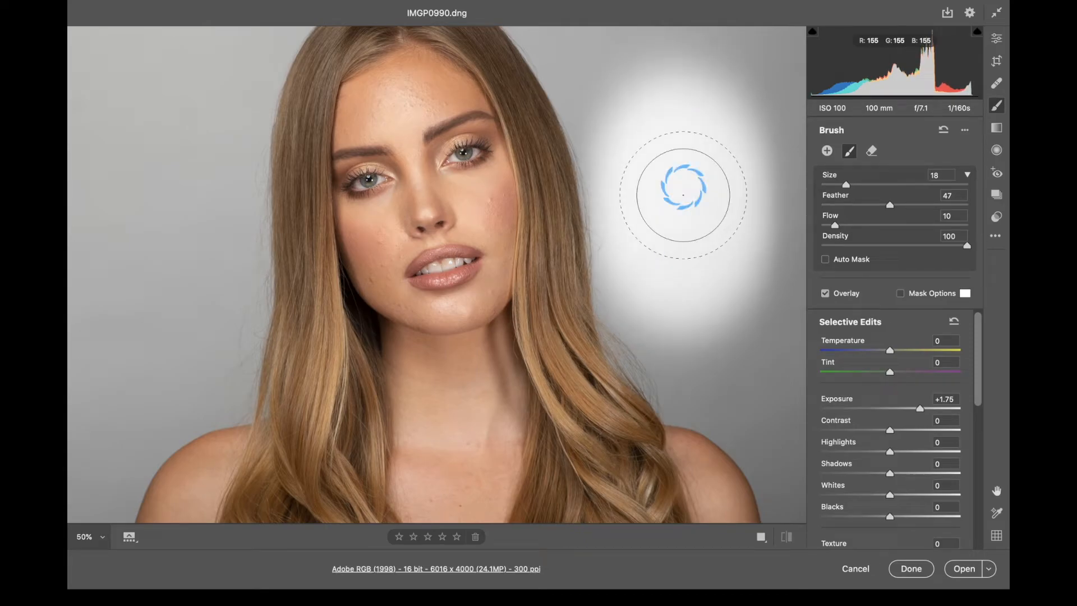
pyautogui.moveTo(474, 144)
pyautogui.mouseDown()
pyautogui.moveTo(405, 174)
pyautogui.moveTo(512, 276)
pyautogui.mouseUp()
pyautogui.moveTo(416, 114); pyautogui.dragTo(404, 86)
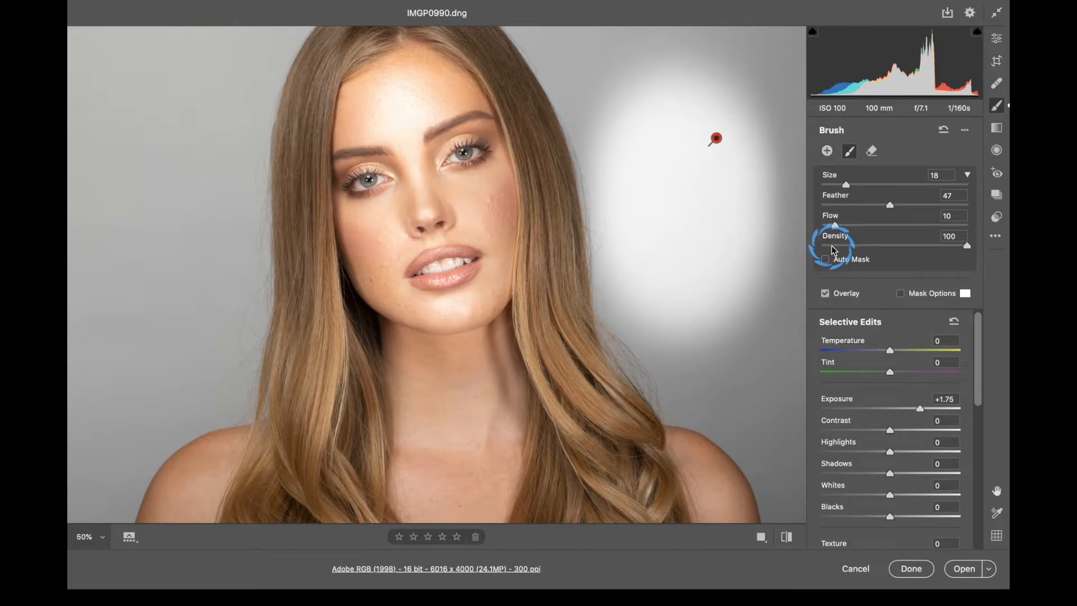
pyautogui.moveTo(680, 207)
pyautogui.mouseDown()
pyautogui.moveTo(683, 240)
pyautogui.moveTo(695, 151)
pyautogui.moveTo(677, 286)
pyautogui.mouseUp()
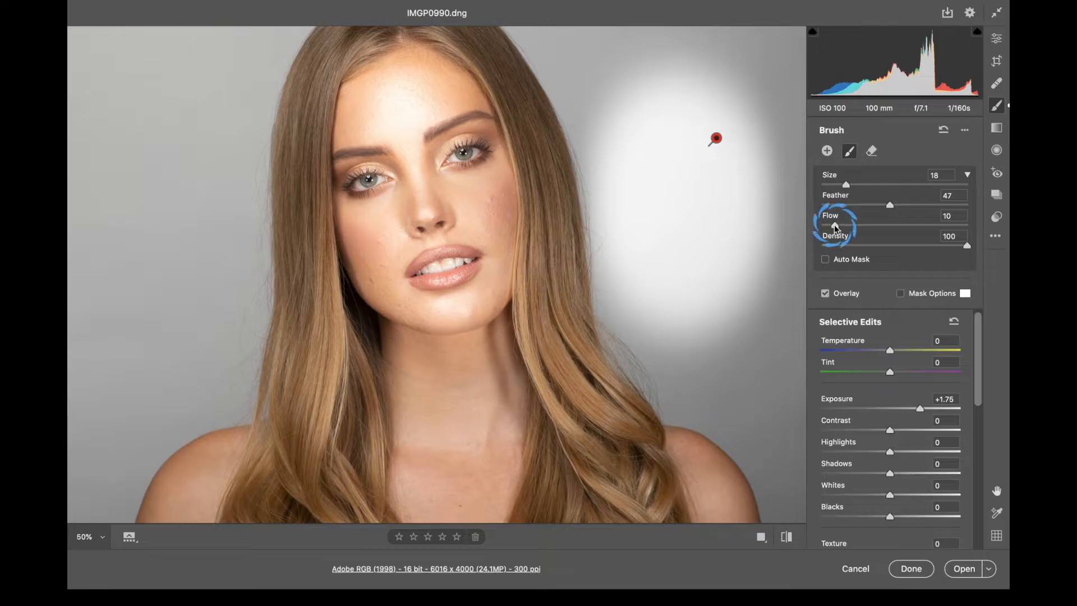
pyautogui.click(966, 248)
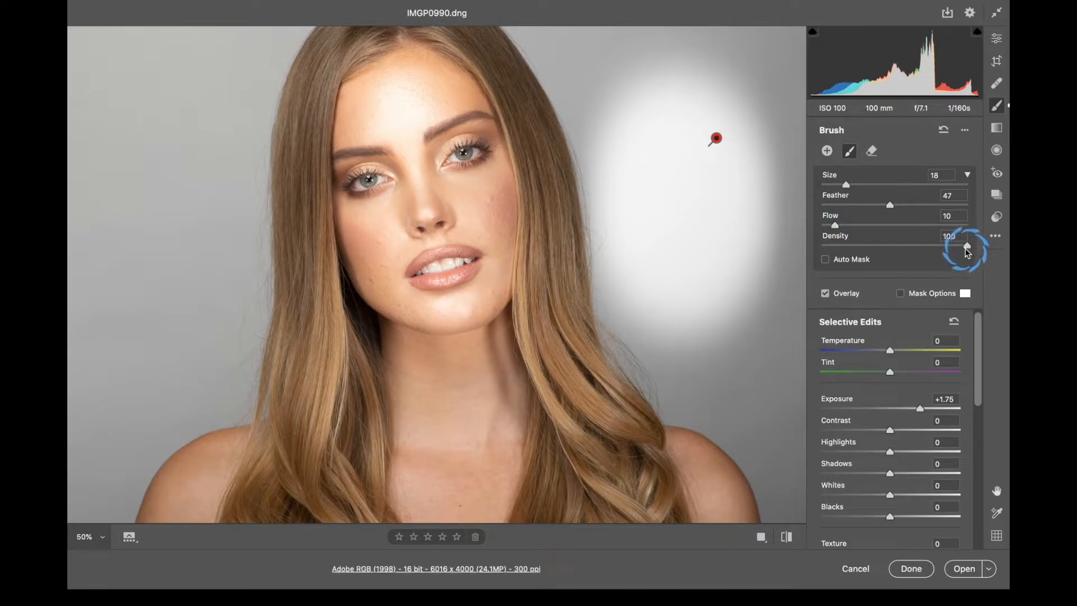
pyautogui.click(893, 520)
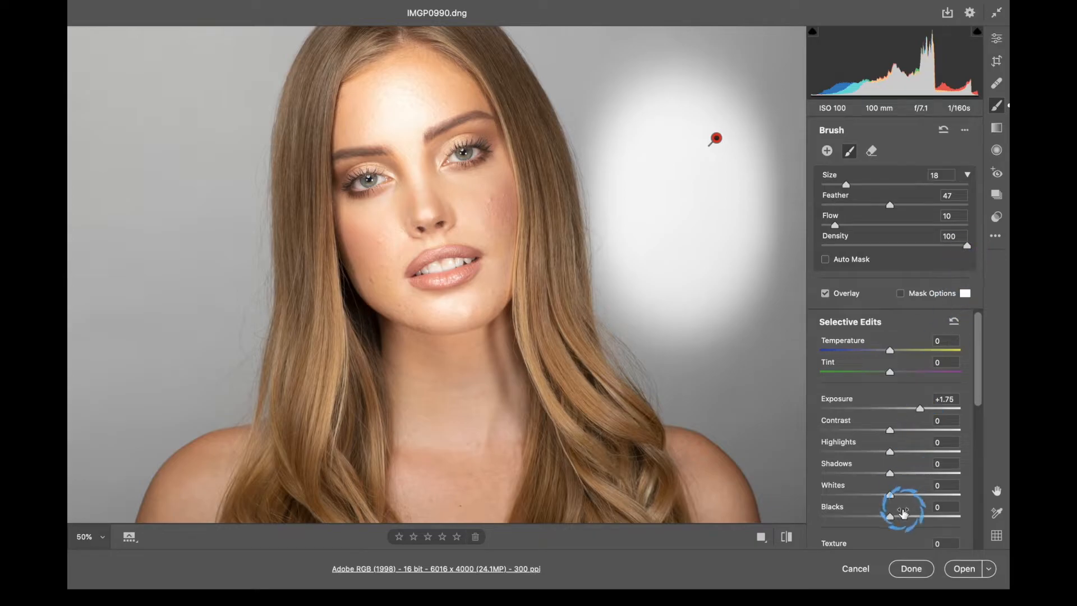
pyautogui.press('alt')
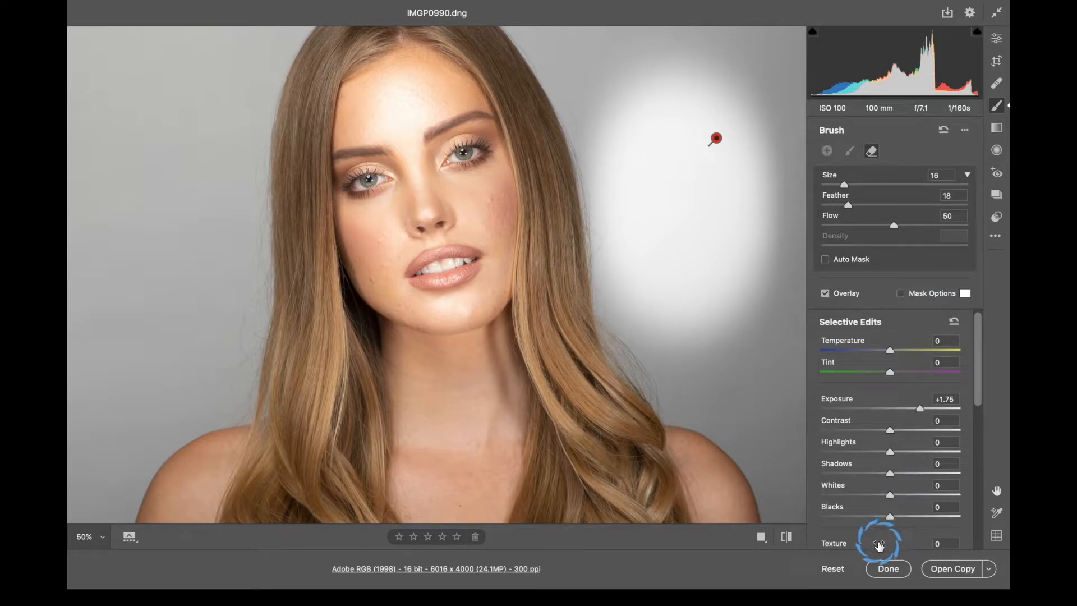
pyautogui.click(833, 569)
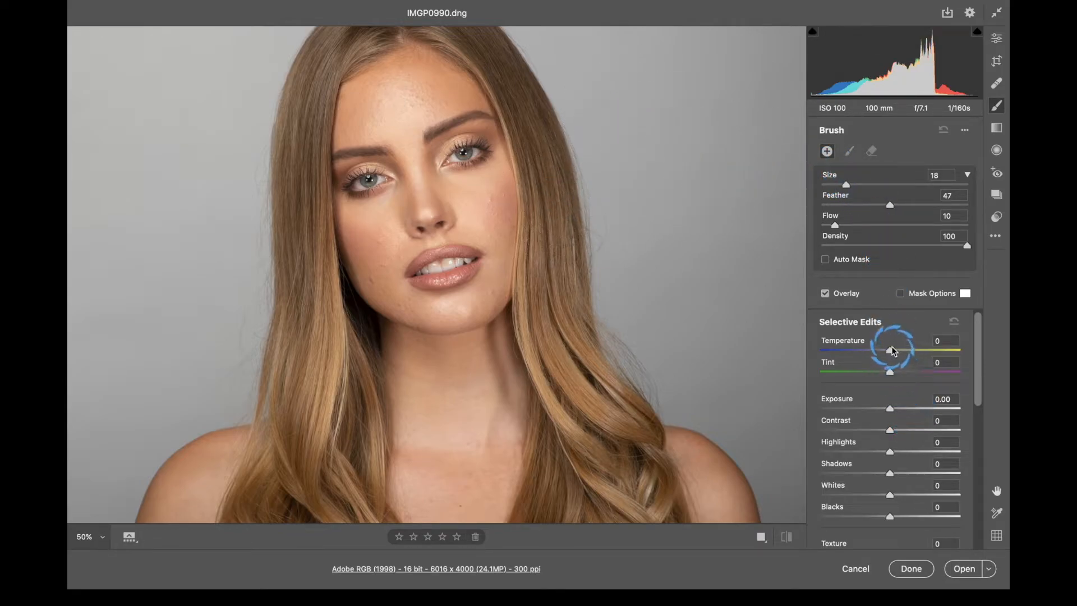
# - Brush a cooling adjustment down the shaded side of the face, neck and hair, ending with Temperature at -100
pyautogui.click(826, 352)
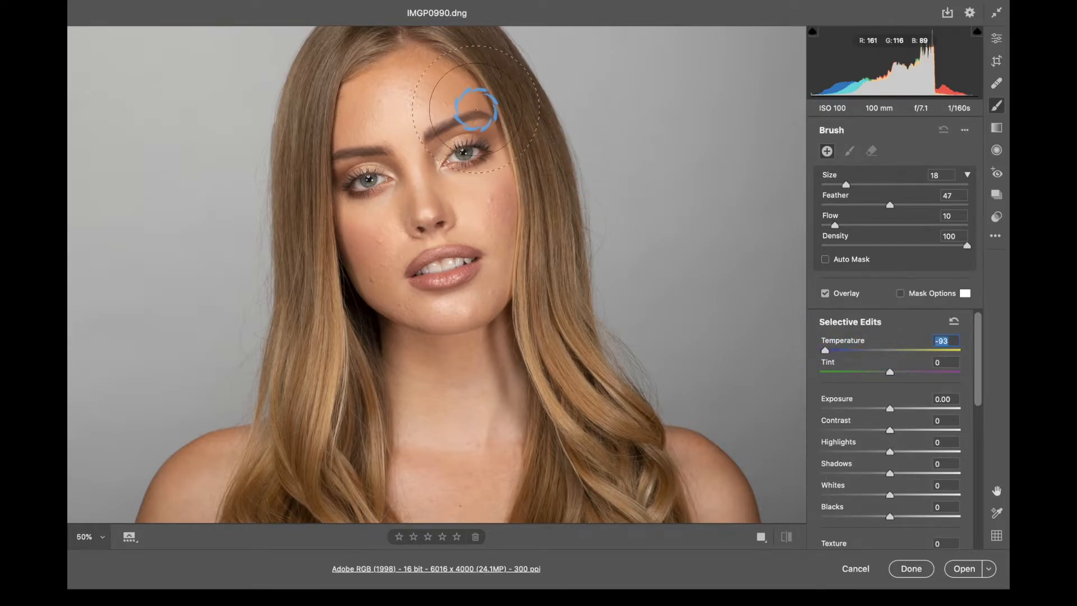
pyautogui.moveTo(475, 109); pyautogui.dragTo(449, 92)
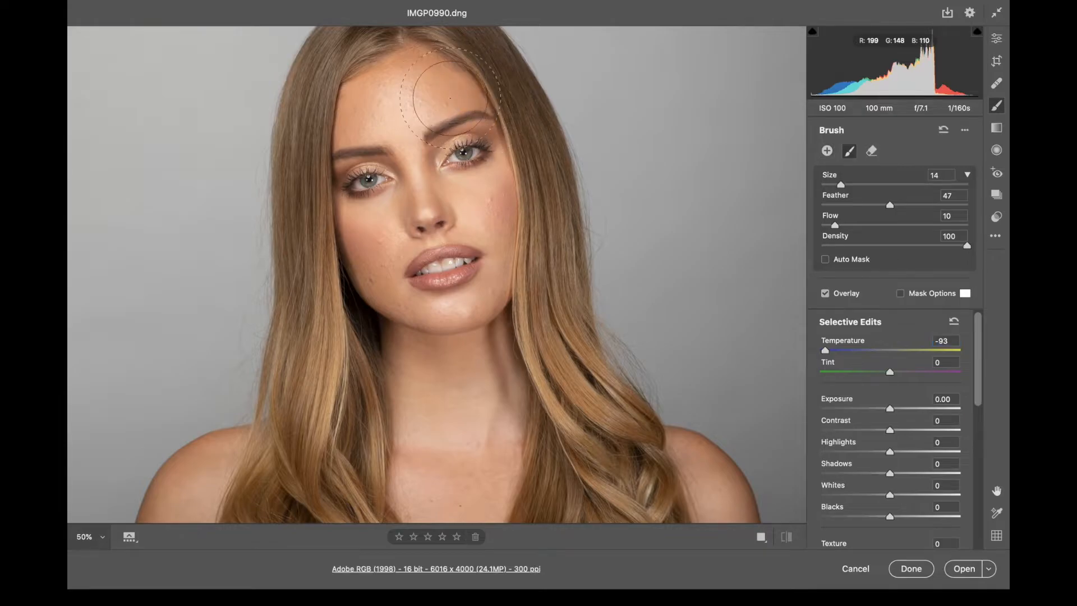
pyautogui.moveTo(480, 238)
pyautogui.mouseDown()
pyautogui.moveTo(501, 317)
pyautogui.moveTo(502, 188)
pyautogui.moveTo(461, 56)
pyautogui.moveTo(517, 212)
pyautogui.moveTo(537, 336)
pyautogui.moveTo(566, 429)
pyautogui.moveTo(552, 504)
pyautogui.moveTo(523, 451)
pyautogui.moveTo(516, 392)
pyautogui.moveTo(544, 449)
pyautogui.moveTo(660, 470)
pyautogui.moveTo(538, 498)
pyautogui.mouseUp()
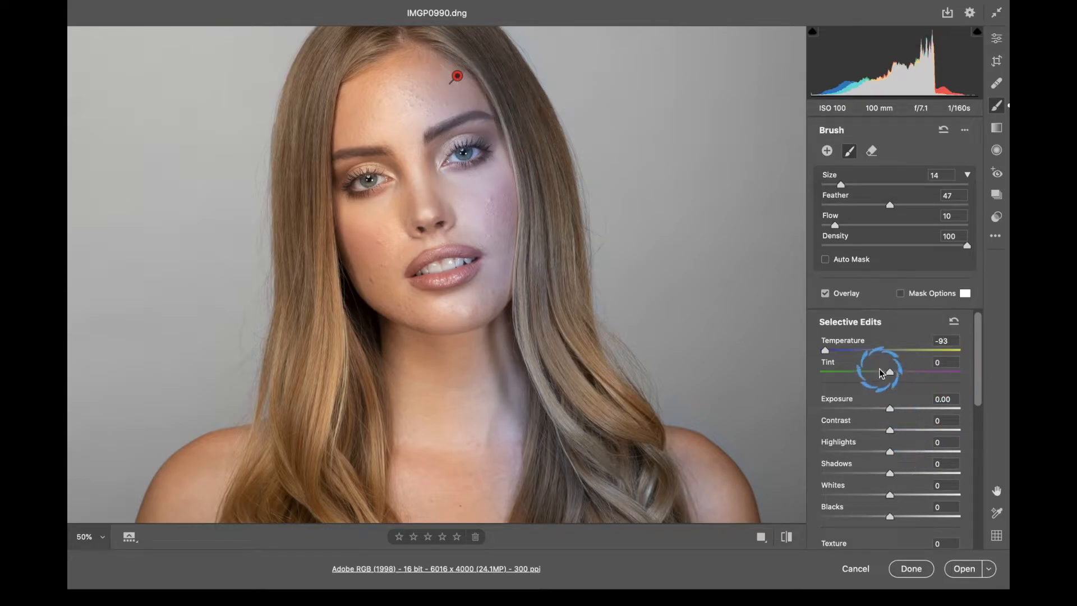
pyautogui.moveTo(849, 351); pyautogui.dragTo(813, 364)
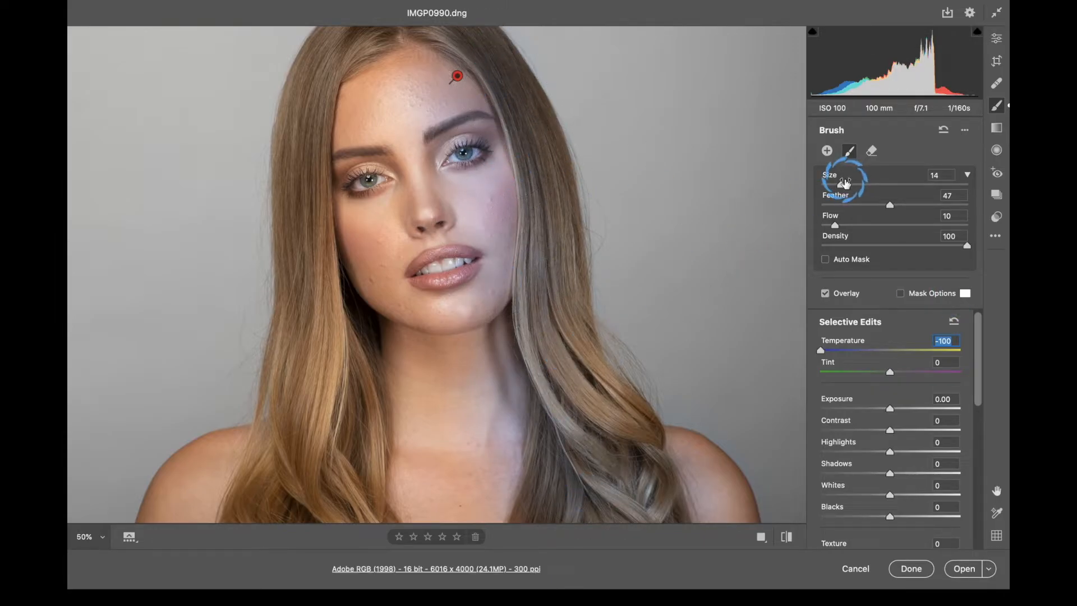
# - Create a second brush adjustment with Temperature at +100 and paint it down the other half of the face, neck and chest
pyautogui.click(830, 152)
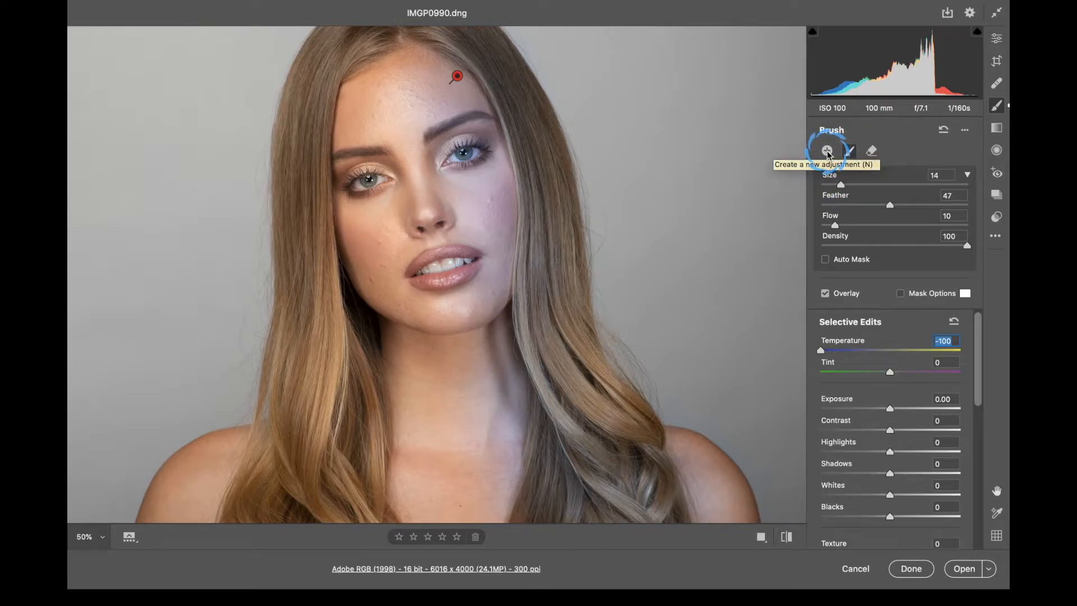
pyautogui.click(675, 180)
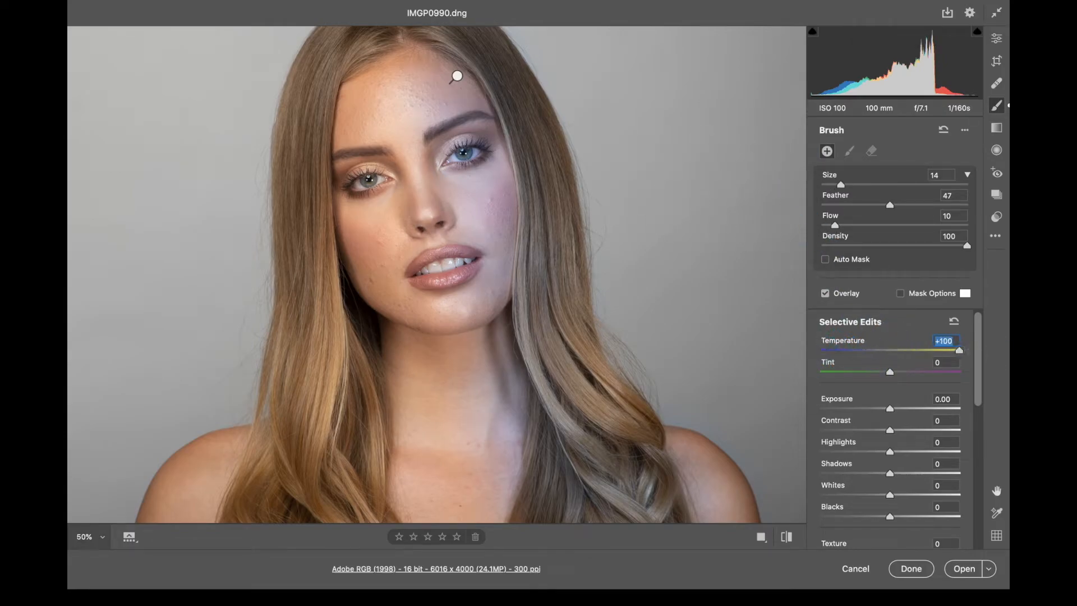
pyautogui.moveTo(366, 107)
pyautogui.mouseDown()
pyautogui.moveTo(410, 277)
pyautogui.moveTo(402, 280)
pyautogui.moveTo(376, 164)
pyautogui.moveTo(426, 537)
pyautogui.mouseUp()
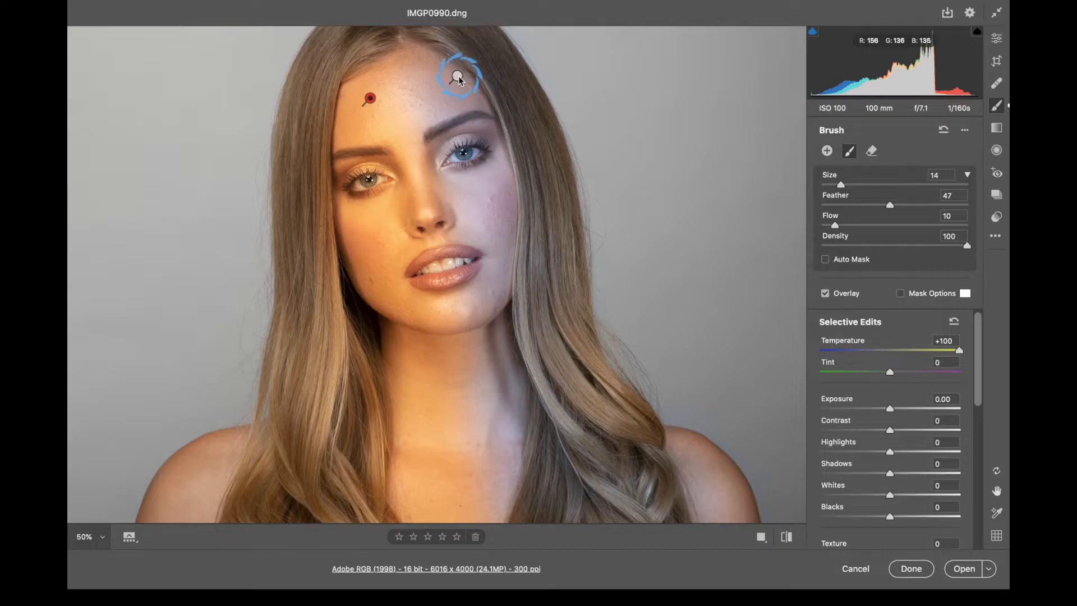
# - Switch between the cool and warm adjustments to edit them separately, setting the warm one's Exposure to -1.05
pyautogui.moveTo(458, 79)
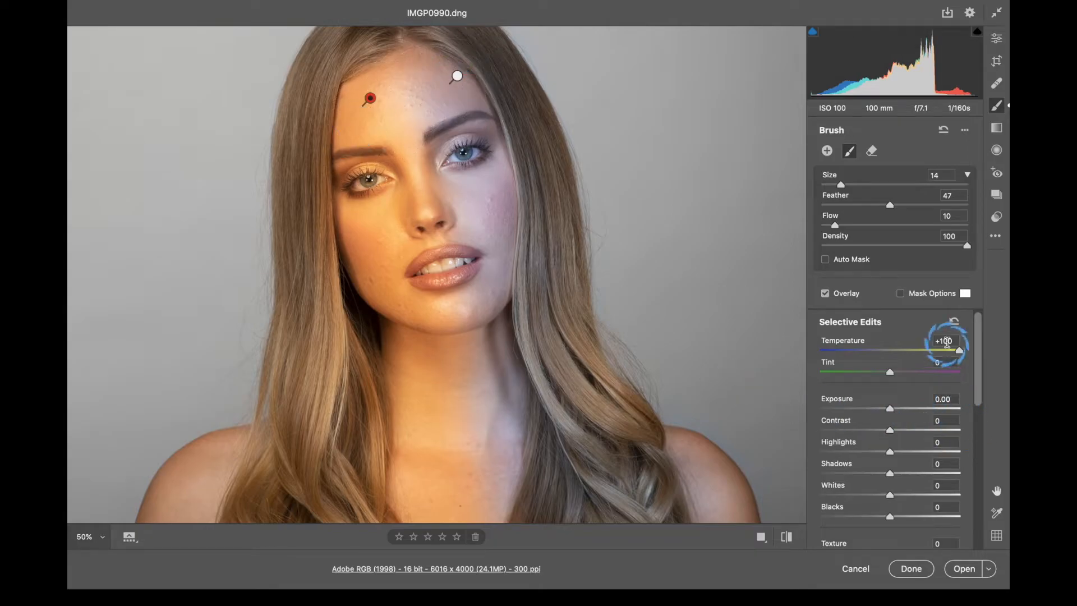
pyautogui.moveTo(902, 359); pyautogui.dragTo(992, 367)
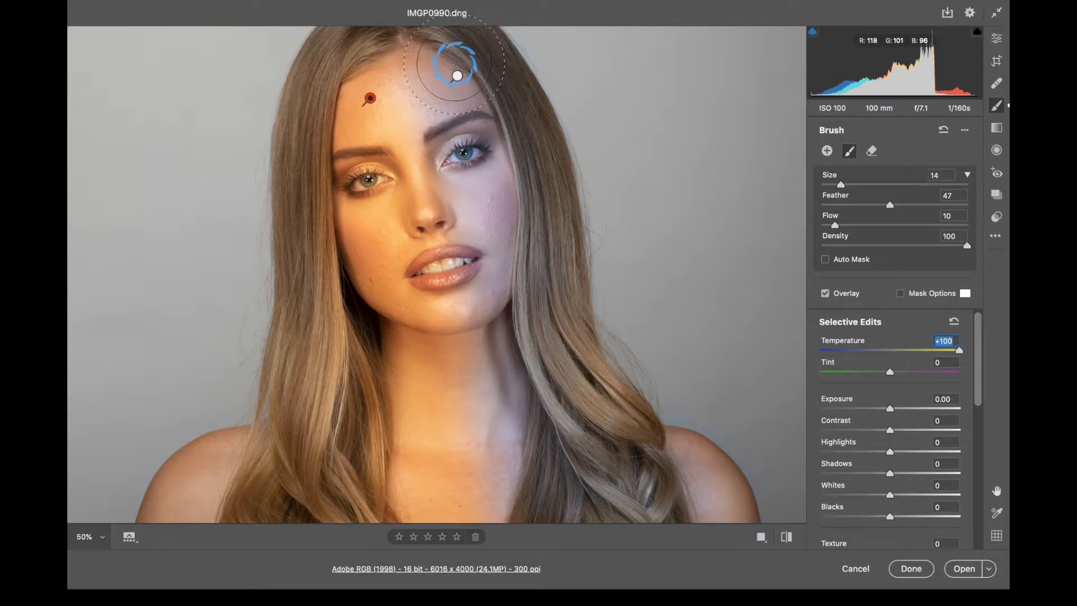
pyautogui.click(456, 77)
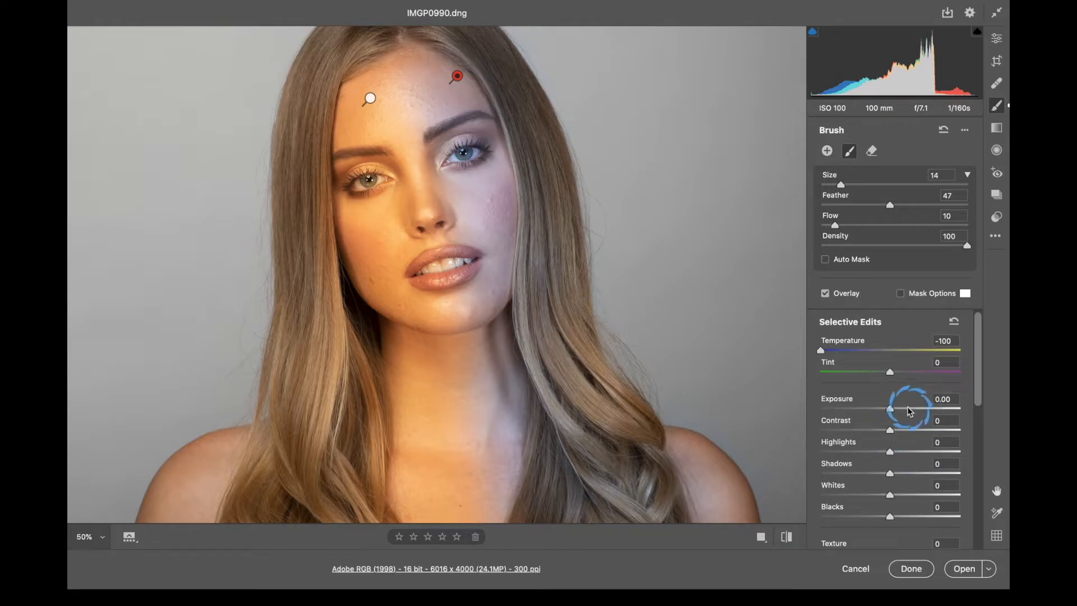
pyautogui.moveTo(889, 409)
pyautogui.mouseDown()
pyautogui.moveTo(918, 414)
pyautogui.moveTo(897, 417)
pyautogui.mouseUp()
pyautogui.click(370, 101)
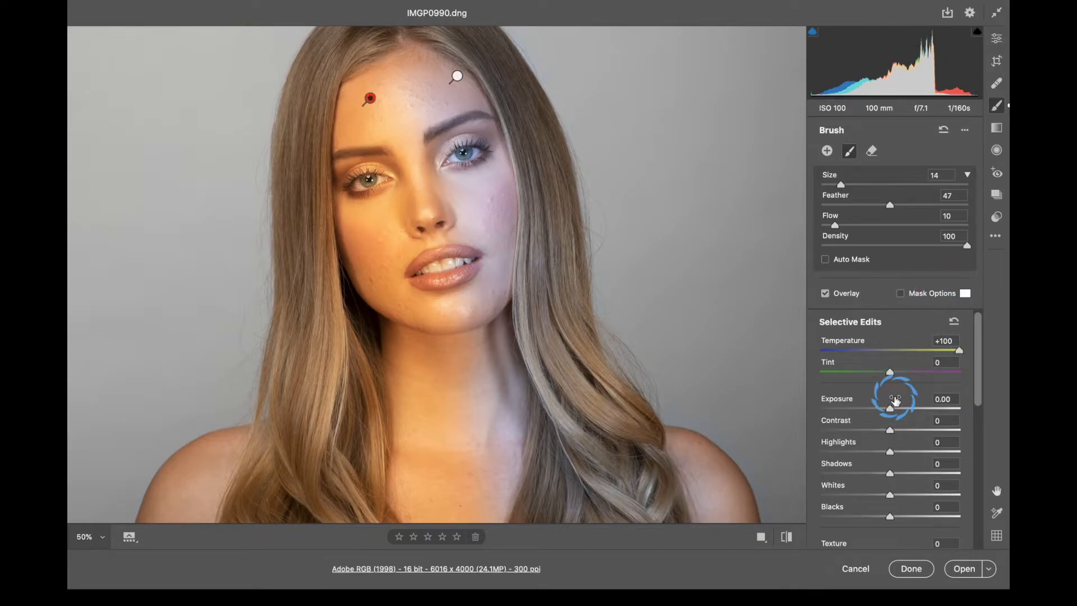
pyautogui.moveTo(895, 400); pyautogui.dragTo(875, 415)
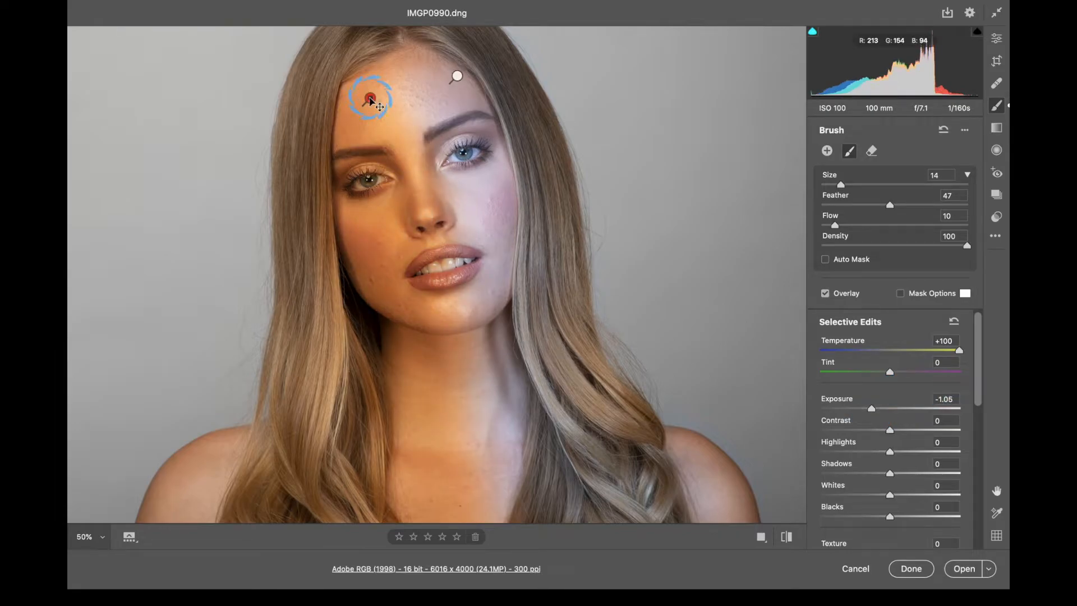
# - Delete the warm adjustment and try Auto Mask along the edge between face and hair, leaving the option off
pyautogui.press('Delete')
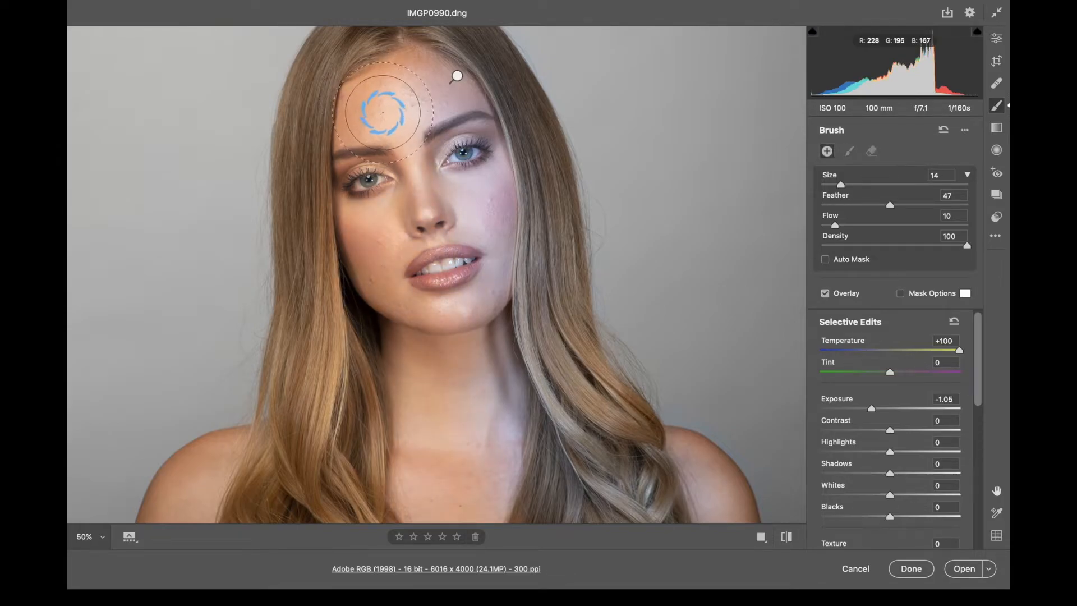
pyautogui.click(884, 153)
pyautogui.click(825, 259)
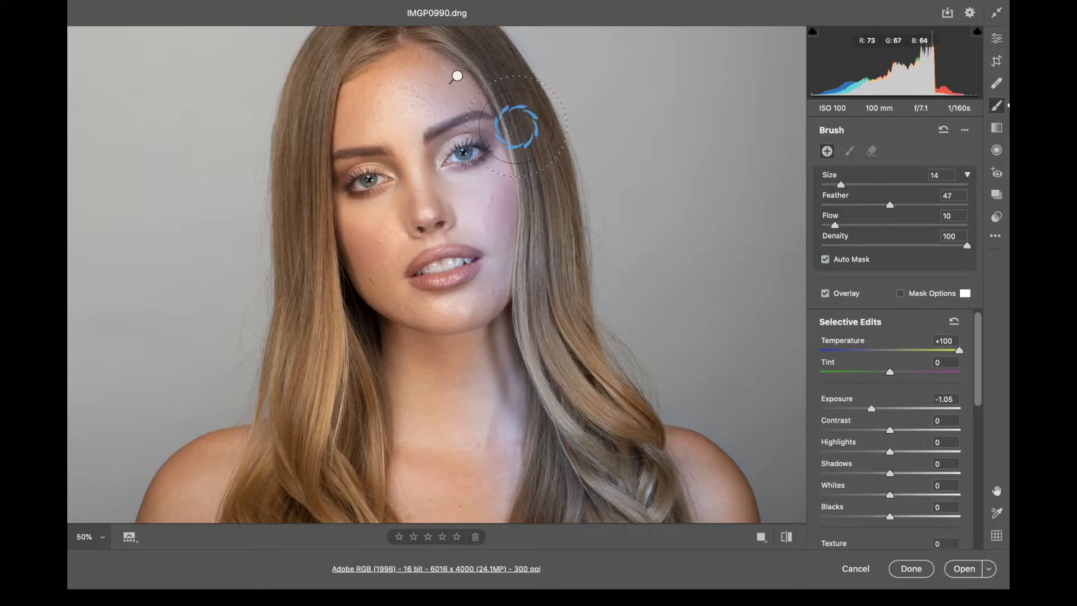
pyautogui.moveTo(493, 87)
pyautogui.mouseDown()
pyautogui.moveTo(472, 59)
pyautogui.moveTo(541, 158)
pyautogui.moveTo(553, 248)
pyautogui.moveTo(513, 98)
pyautogui.moveTo(545, 274)
pyautogui.moveTo(569, 272)
pyautogui.moveTo(492, 58)
pyautogui.moveTo(548, 235)
pyautogui.moveTo(506, 48)
pyautogui.moveTo(527, 158)
pyautogui.moveTo(520, 118)
pyautogui.moveTo(529, 143)
pyautogui.moveTo(582, 130)
pyautogui.mouseUp()
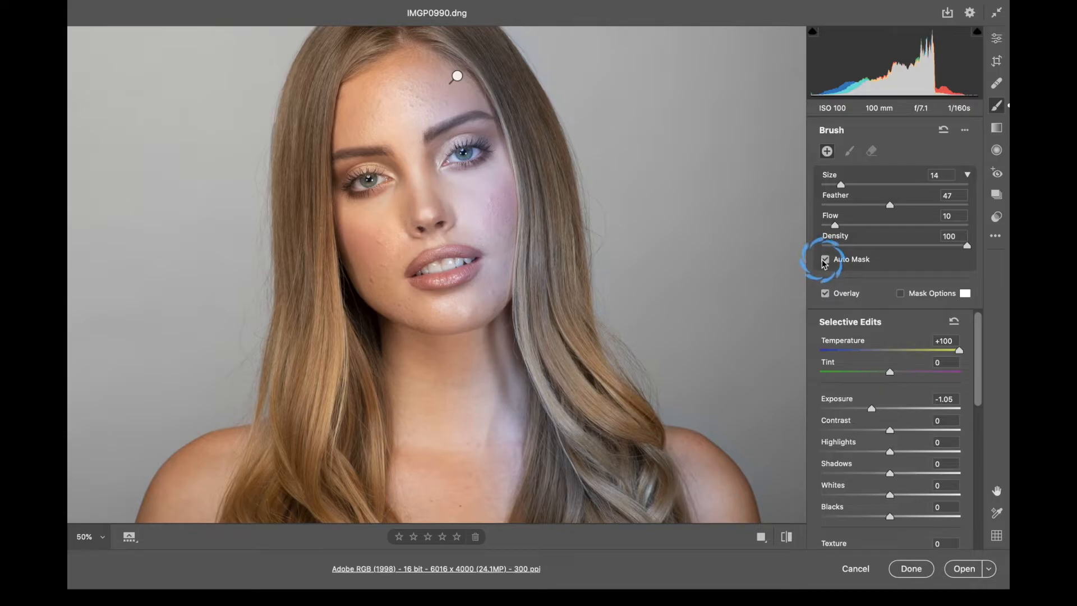
pyautogui.click(824, 261)
# - Look through the remaining selective edit settings and brush a new adjustment over the face from the forehead to the chin
pyautogui.scroll(-5, 883, 337)
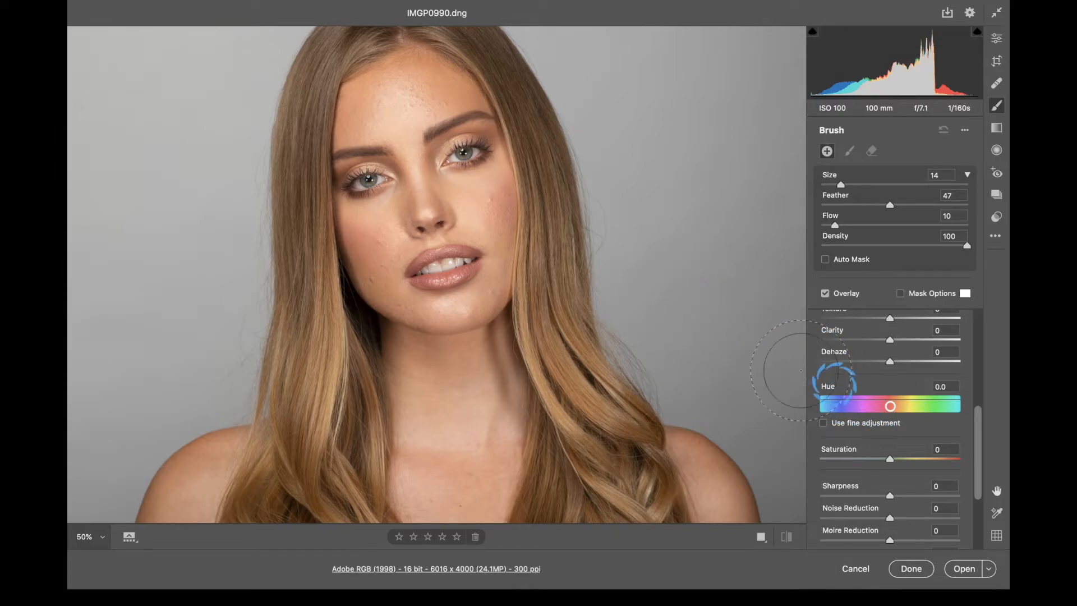
pyautogui.scroll(5, 942, 376)
pyautogui.scroll(-10, 942, 370)
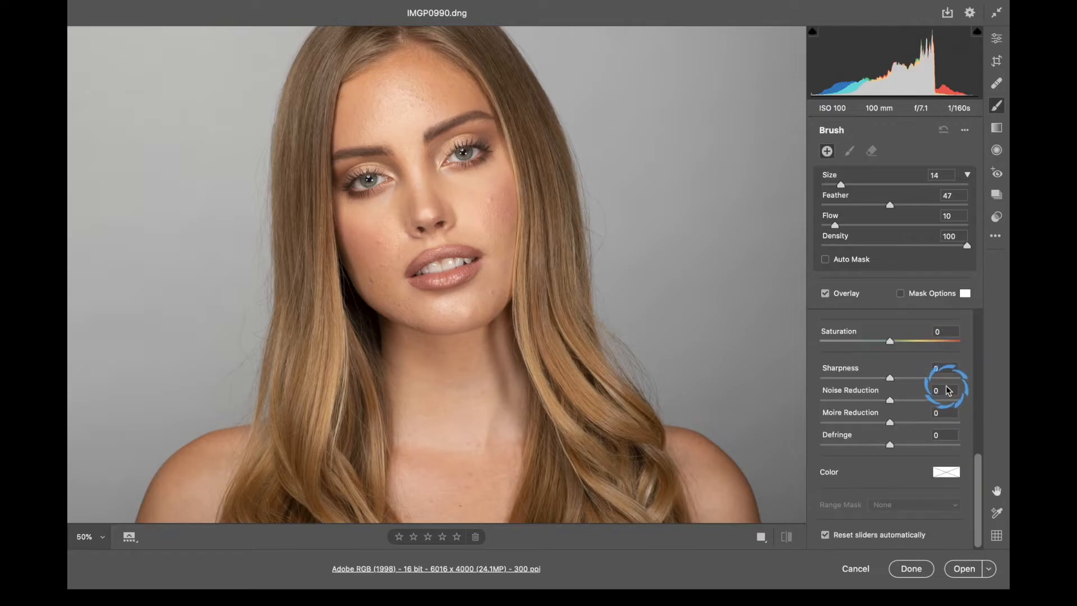
pyautogui.scroll(2, 941, 365)
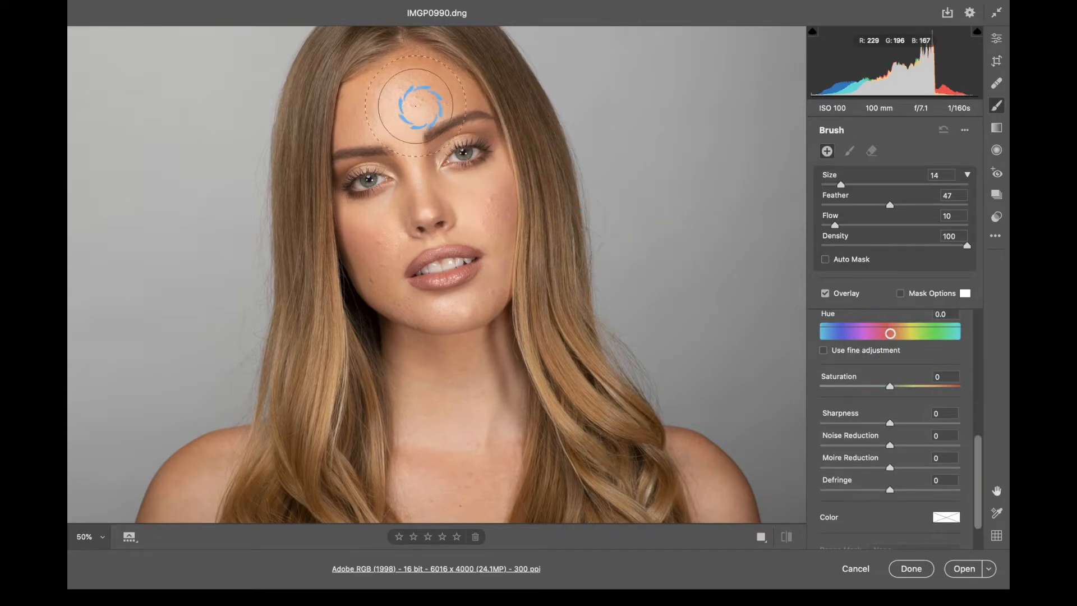
pyautogui.moveTo(379, 109)
pyautogui.mouseDown()
pyautogui.moveTo(404, 256)
pyautogui.moveTo(478, 268)
pyautogui.moveTo(414, 88)
pyautogui.moveTo(399, 314)
pyautogui.moveTo(449, 291)
pyautogui.mouseUp()
# - Set the face adjustment's Hue to +4.9 and its Saturation to -43
pyautogui.moveTo(891, 334)
pyautogui.mouseDown()
pyautogui.moveTo(830, 344)
pyautogui.moveTo(911, 348)
pyautogui.moveTo(893, 349)
pyautogui.mouseUp()
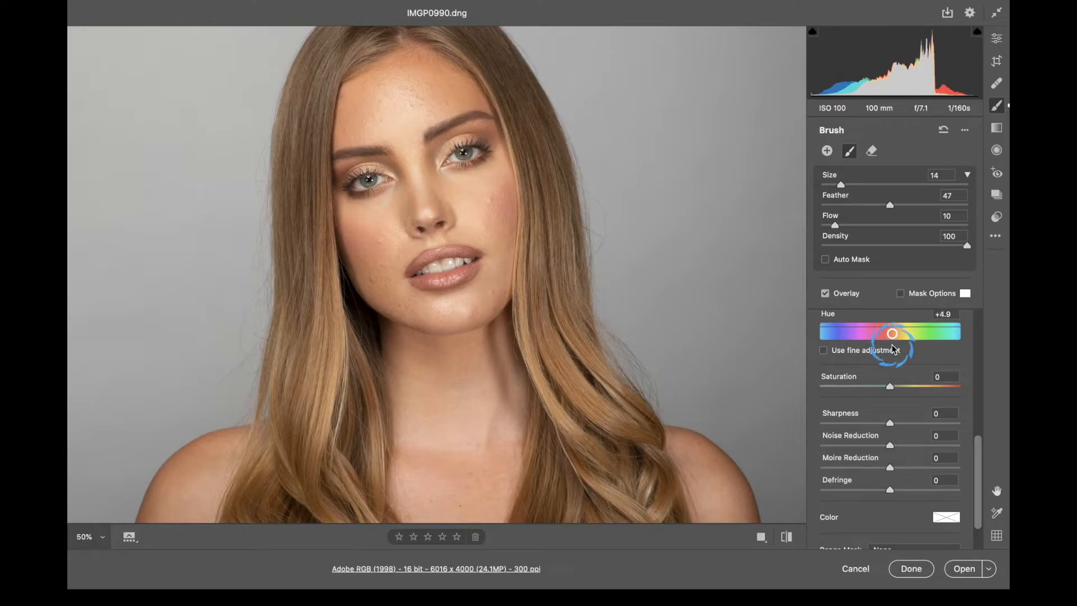
pyautogui.moveTo(892, 345); pyautogui.dragTo(893, 346)
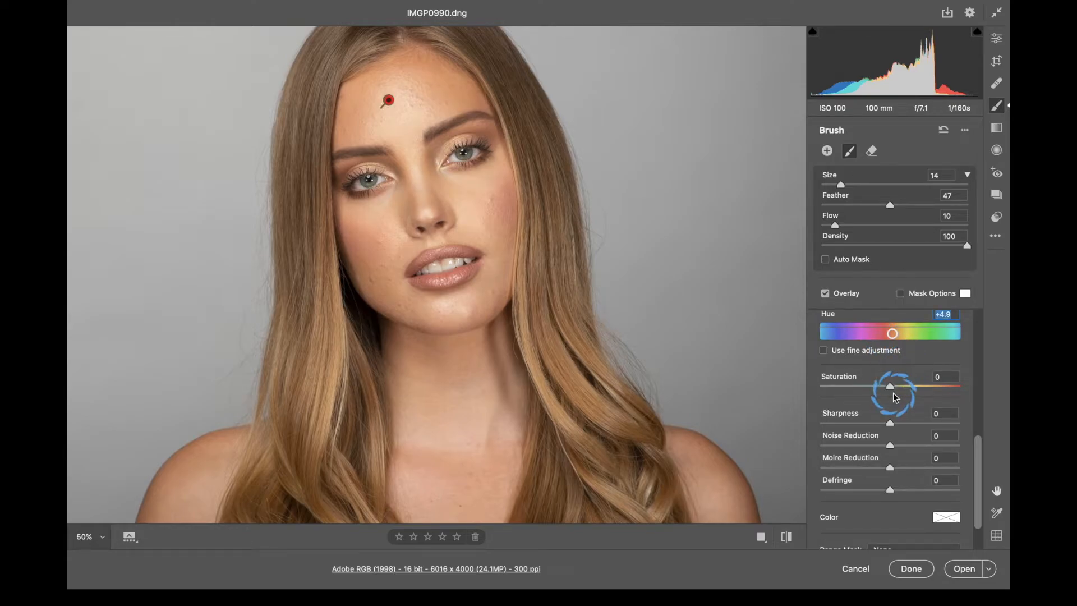
pyautogui.moveTo(893, 394); pyautogui.dragTo(859, 399)
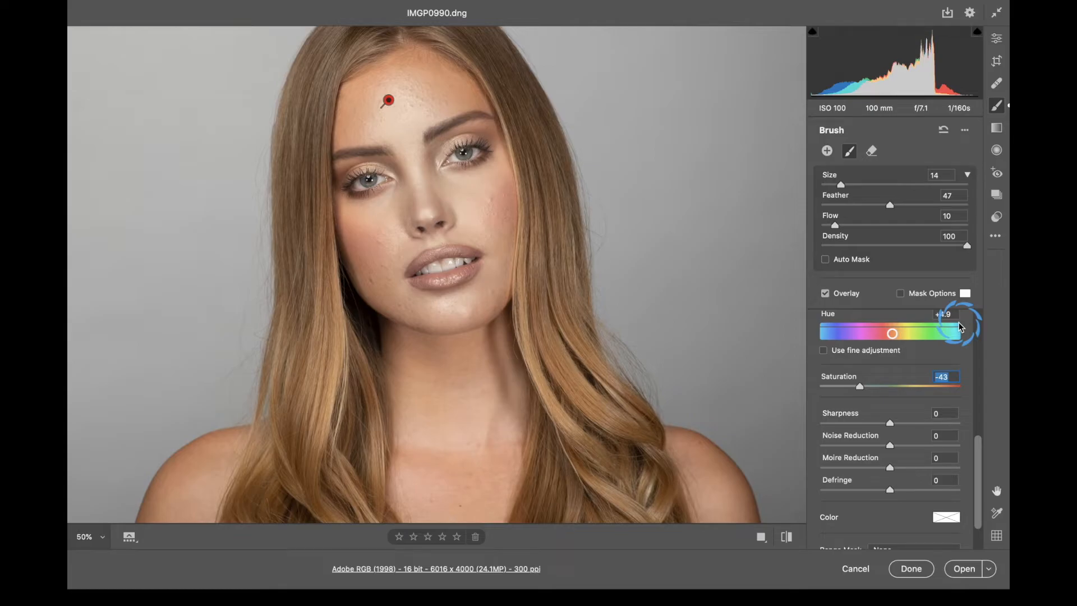
# - Try Hue at +3.0 with fine adjustment on, turn the option off, and set the face adjustment's Hue to -35.4
pyautogui.scroll(1, 960, 326)
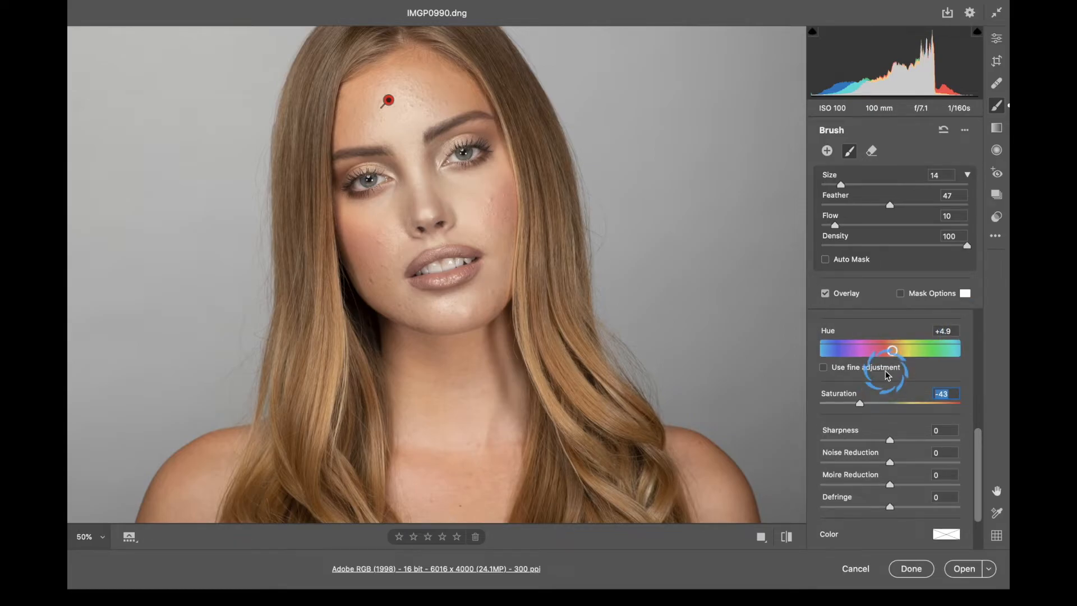
pyautogui.click(824, 369)
pyautogui.click(893, 351)
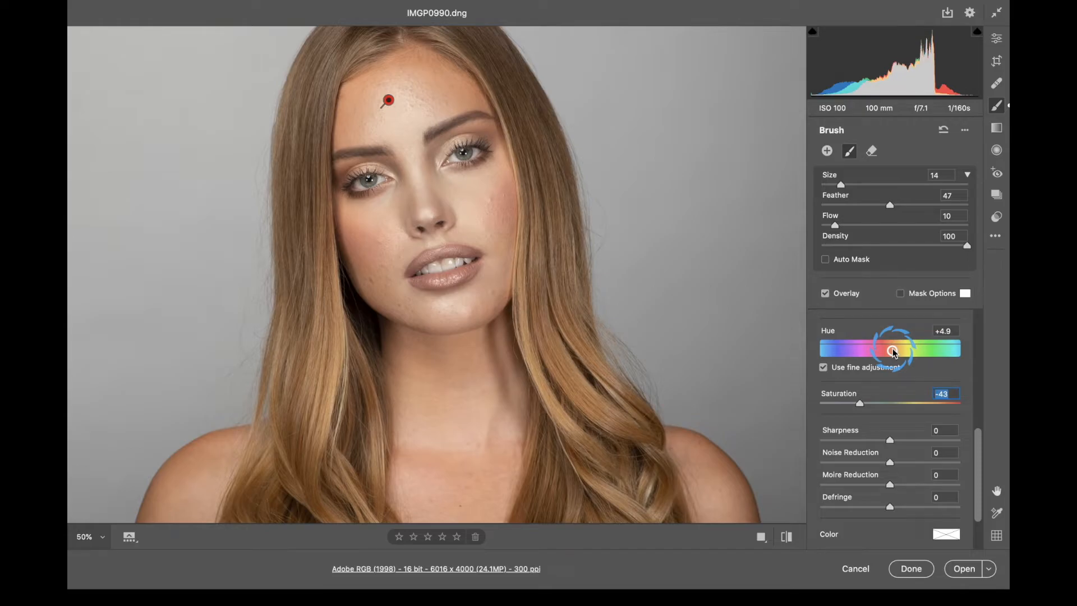
pyautogui.moveTo(893, 352); pyautogui.dragTo(881, 359)
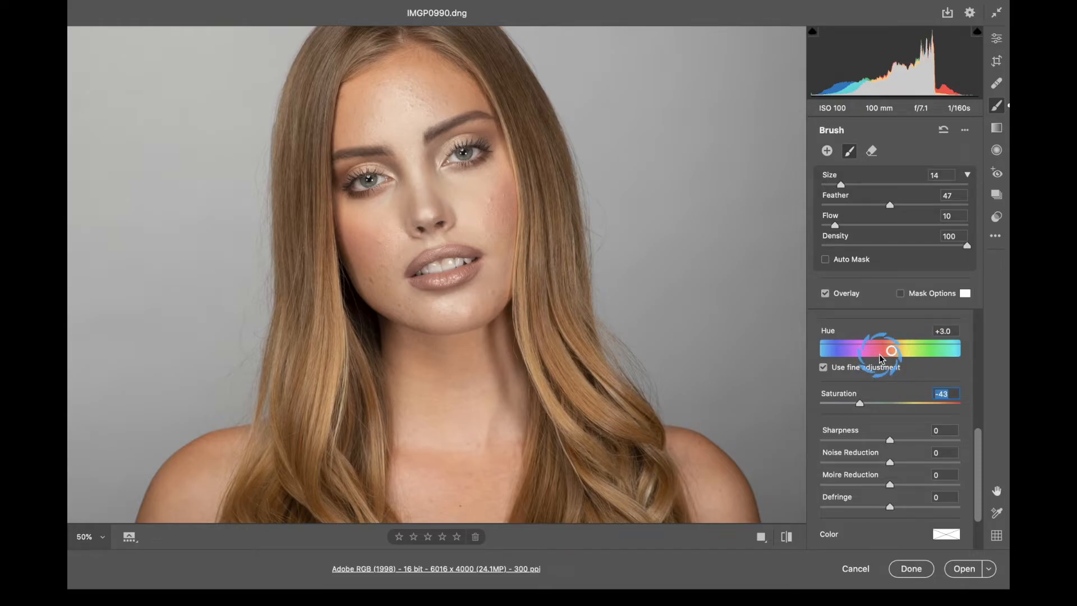
pyautogui.click(824, 368)
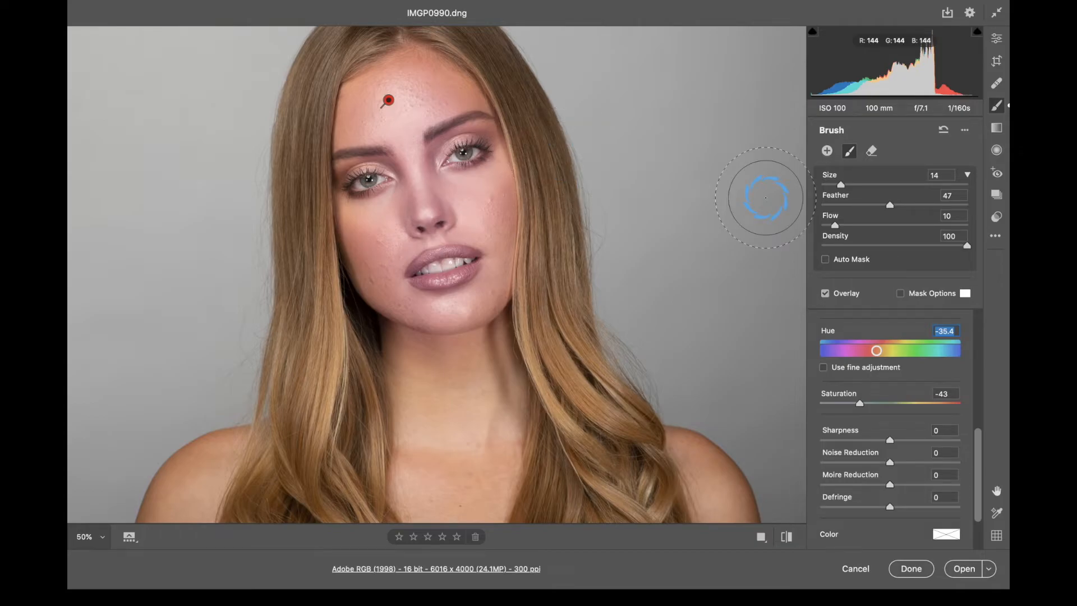
# - Draw a graduated filter on the dog photo from the upper sky straight down to the horizon
pyautogui.click(997, 130)
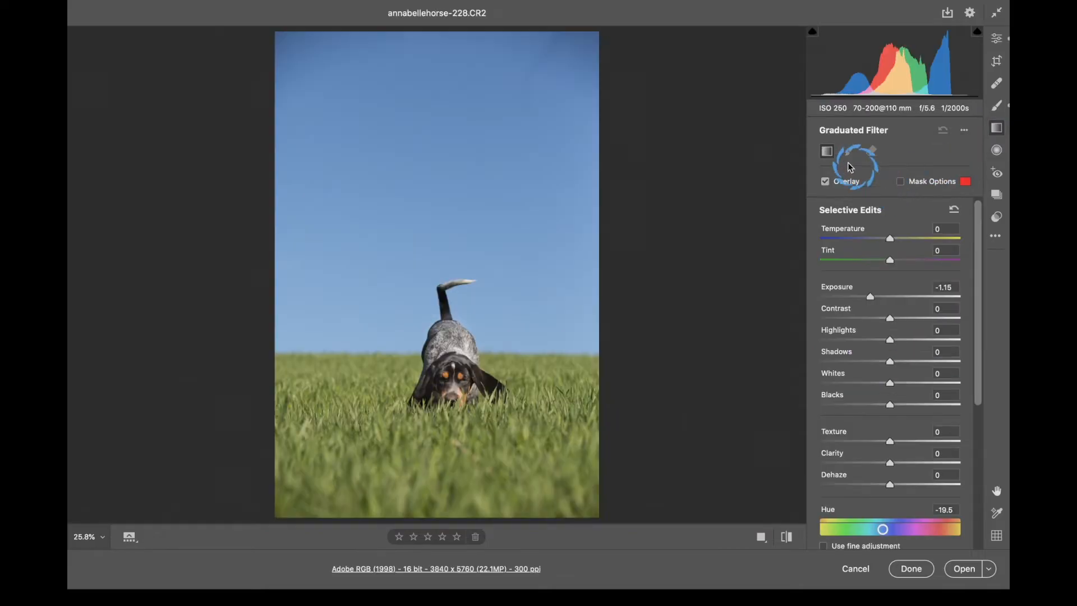
pyautogui.click(997, 129)
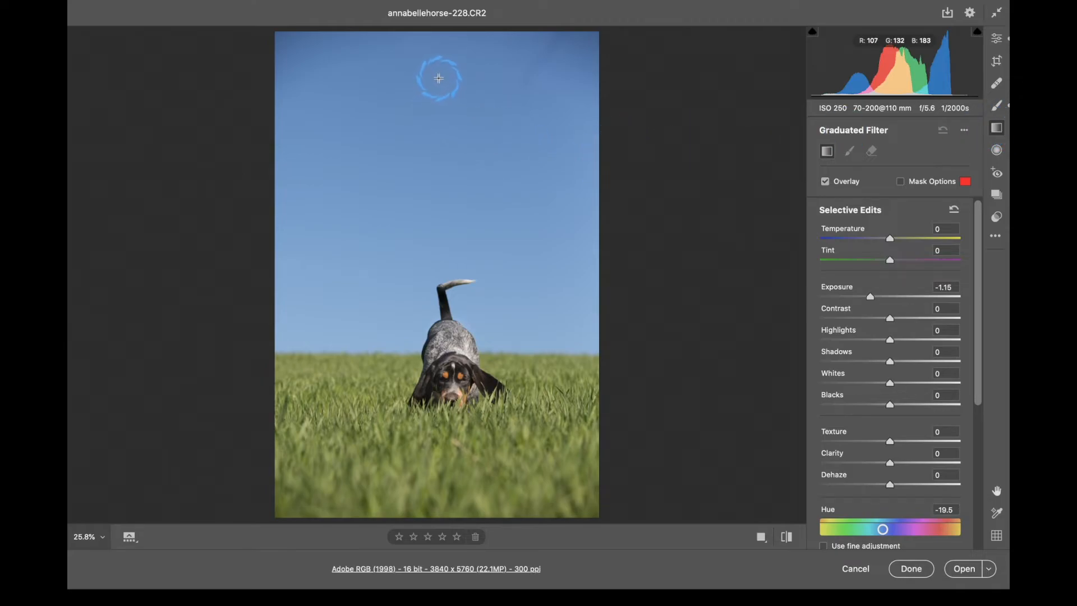
pyautogui.moveTo(439, 78)
pyautogui.mouseDown()
pyautogui.moveTo(444, 352)
pyautogui.moveTo(355, 330)
pyautogui.moveTo(401, 341)
pyautogui.moveTo(441, 335)
pyautogui.moveTo(438, 352)
pyautogui.mouseUp()
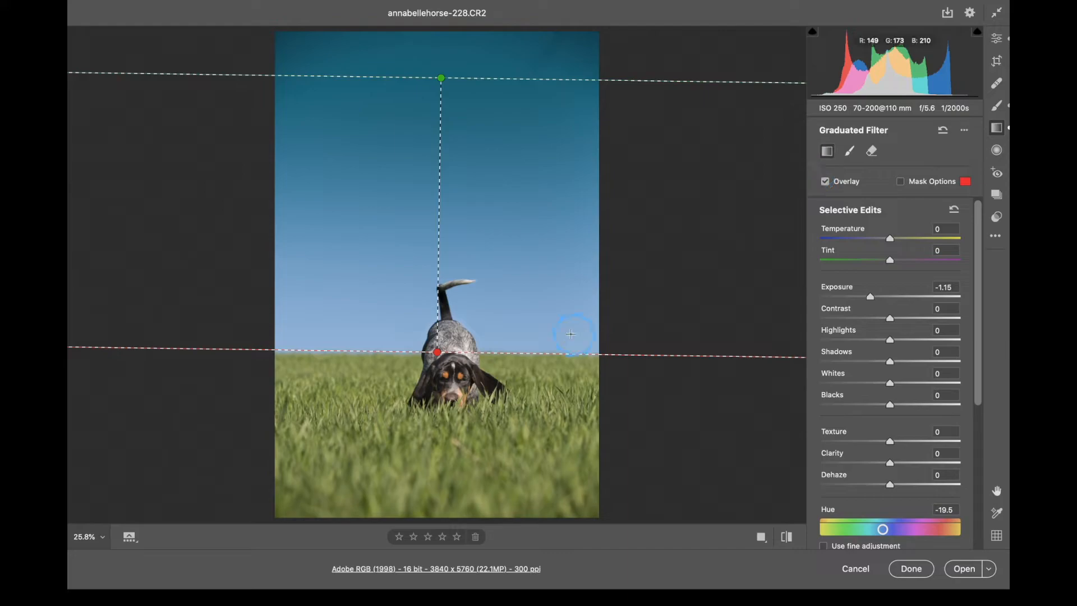
# - Set the graduated filter's Exposure to -1.30 and move its starting line up near the photo's upper edge
pyautogui.moveTo(870, 296); pyautogui.dragTo(865, 296)
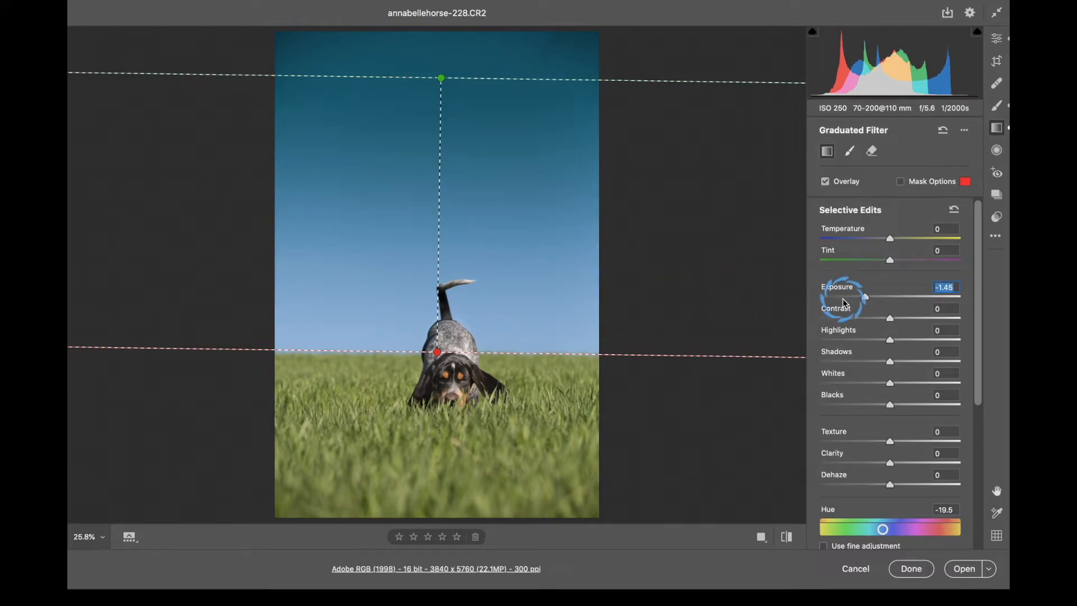
pyautogui.moveTo(869, 296); pyautogui.dragTo(869, 298)
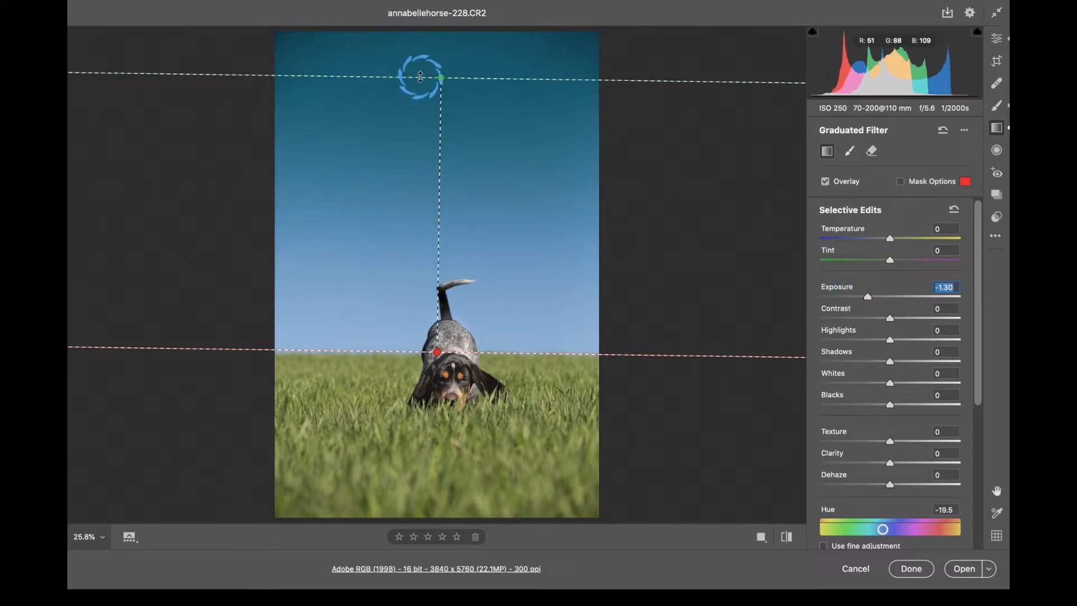
pyautogui.moveTo(441, 80); pyautogui.dragTo(439, 44)
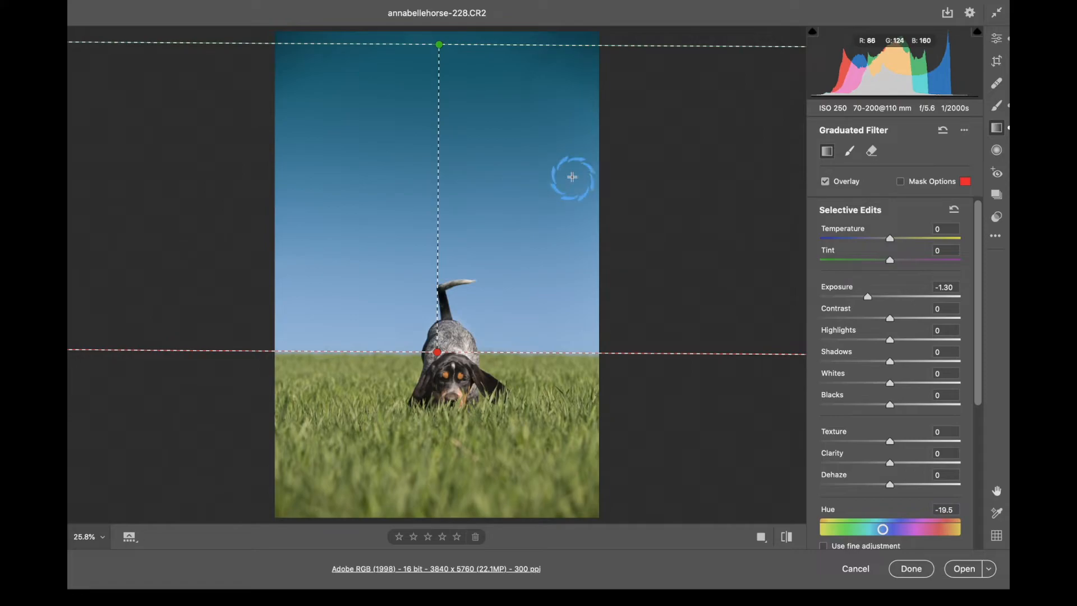
# - Hide and show the filter overlay, check the mask colour options, and show the red mask briefly over the affected sky
pyautogui.click(825, 182)
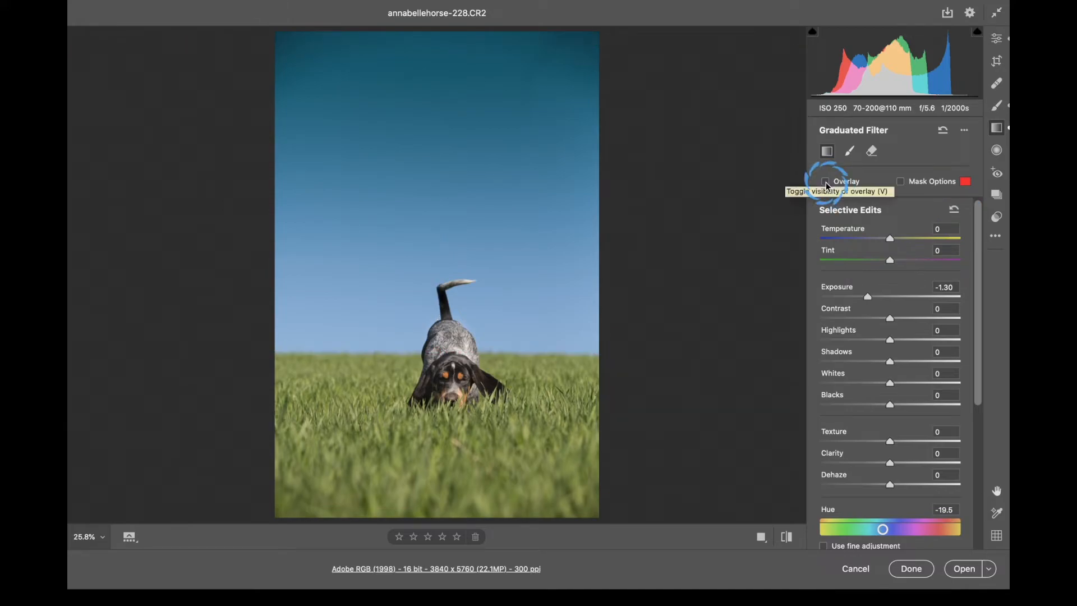
pyautogui.click(826, 184)
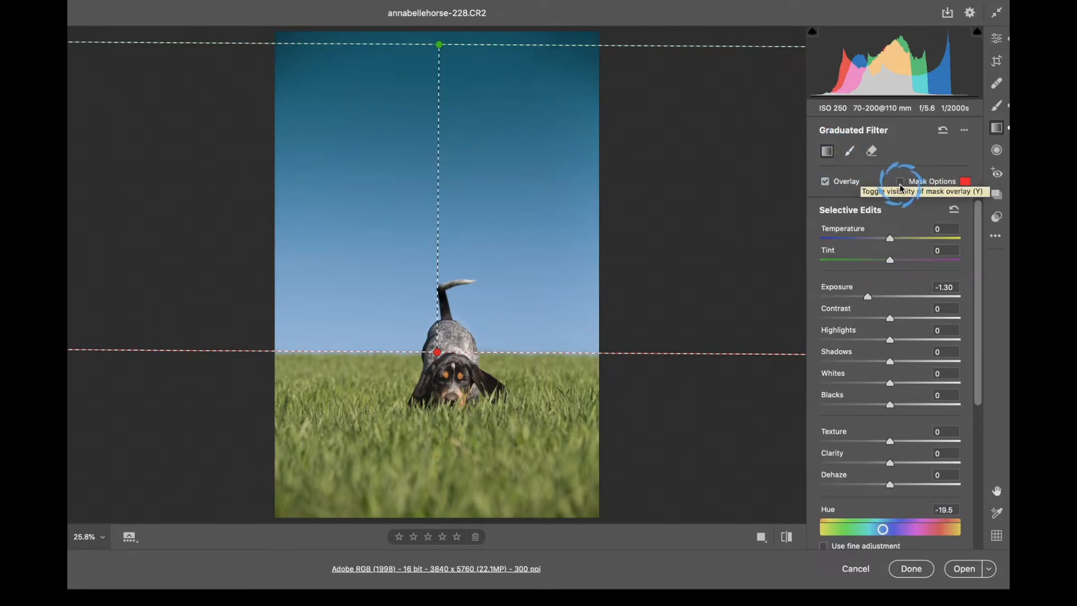
pyautogui.click(965, 182)
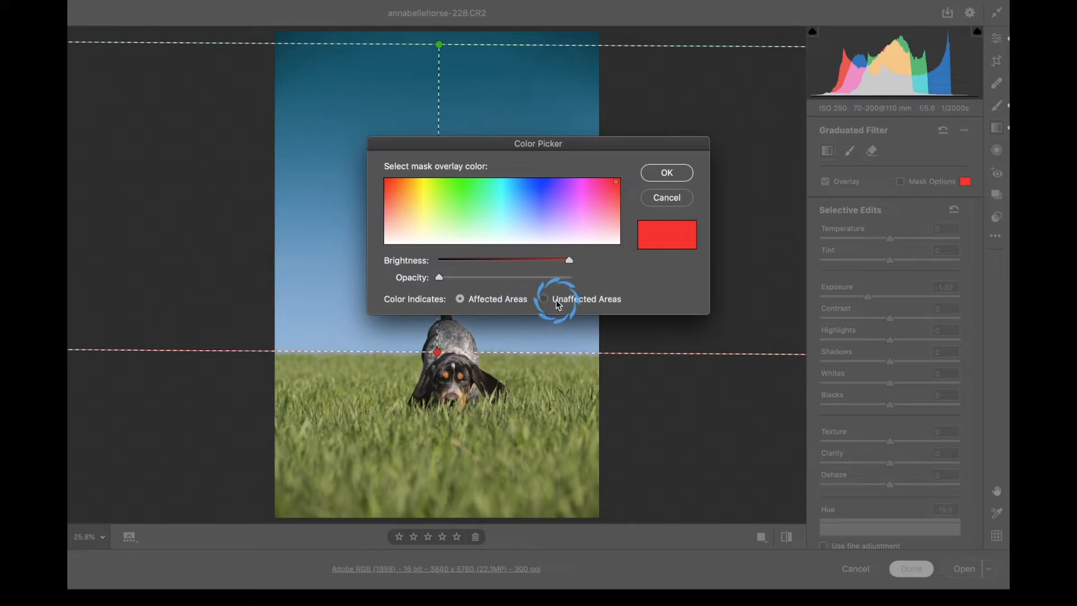
pyautogui.click(670, 172)
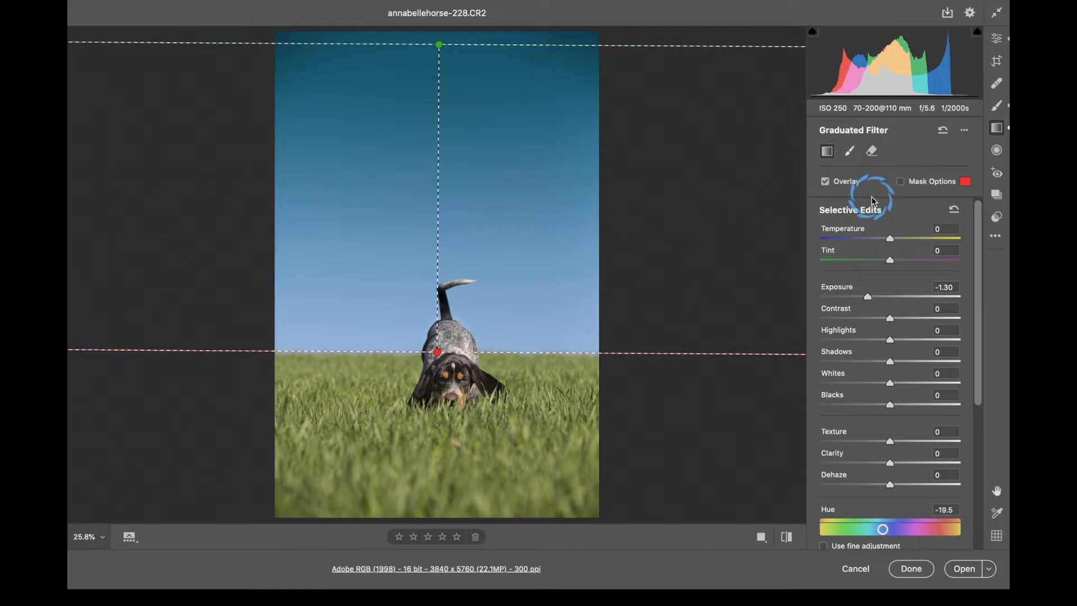
pyautogui.click(901, 182)
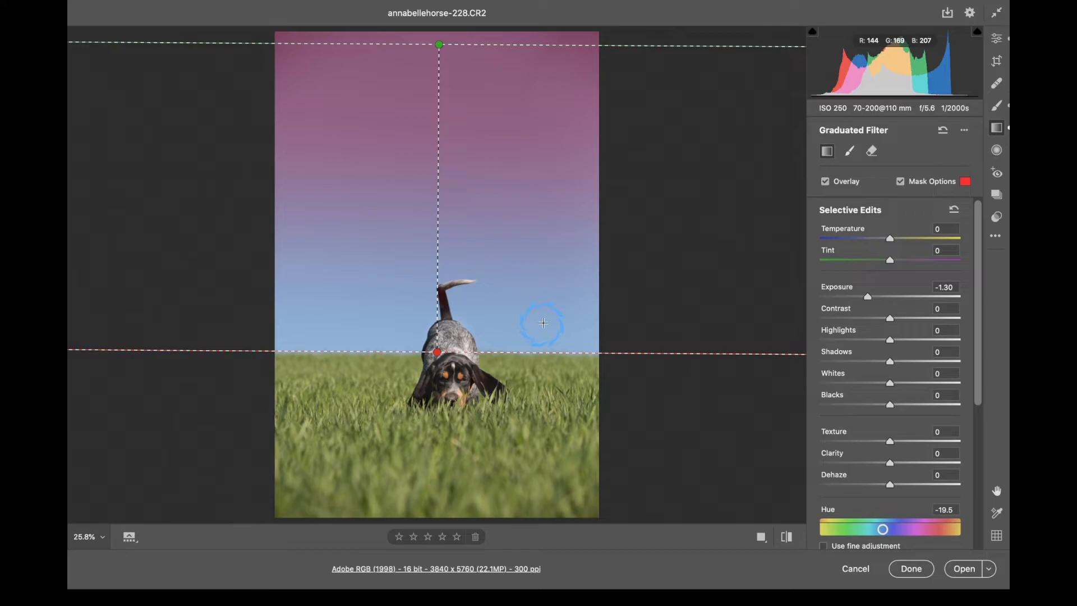
pyautogui.click(901, 182)
# - Add to the graduated filter with a small Auto Mask brush, painting the darkening effect over the dog's back
pyautogui.click(850, 152)
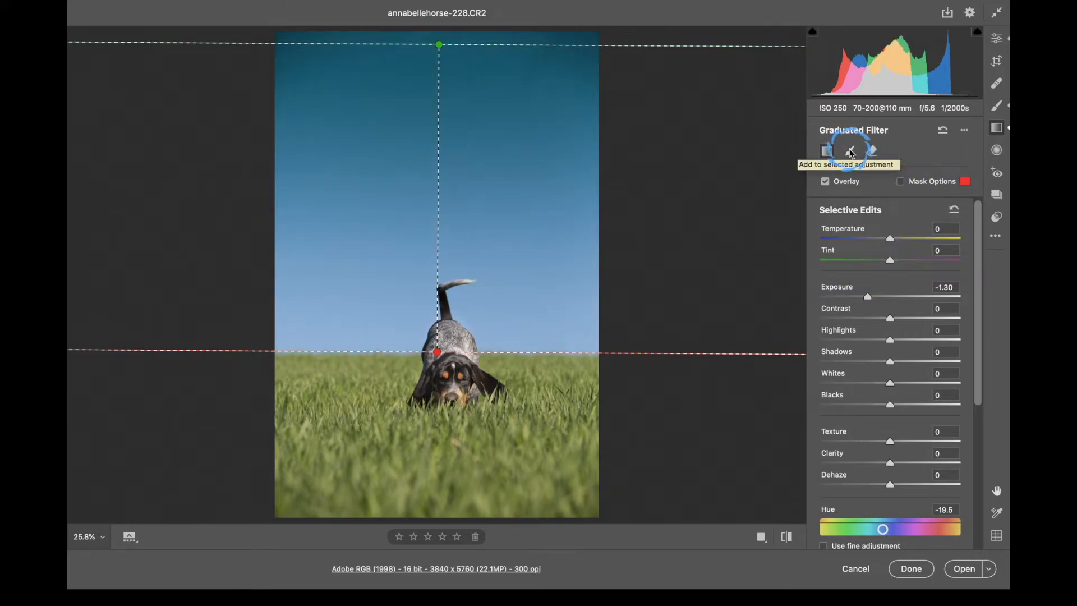
pyautogui.click(850, 152)
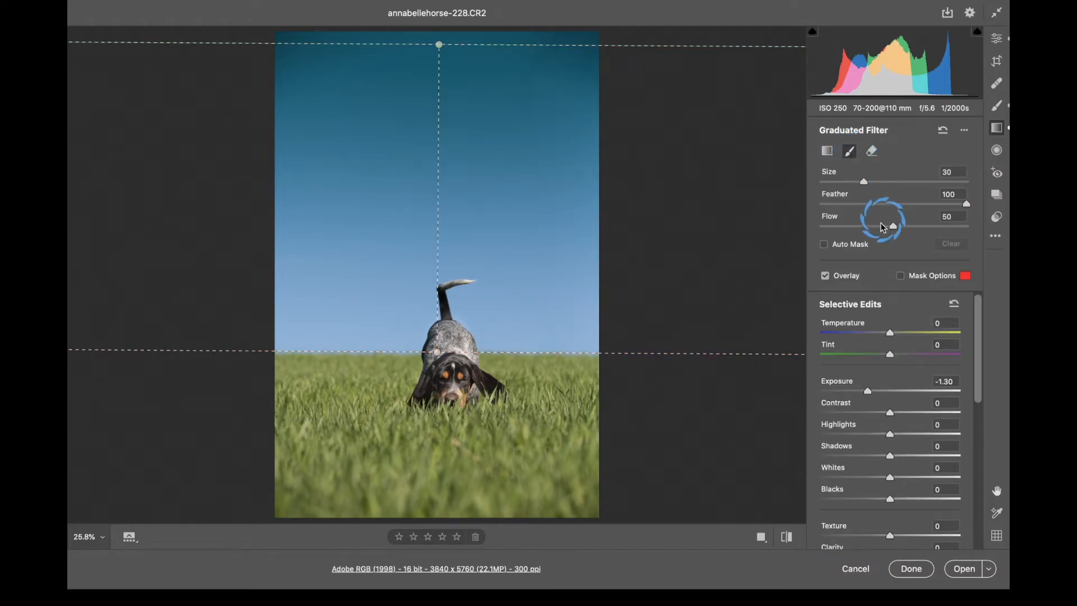
pyautogui.click(825, 246)
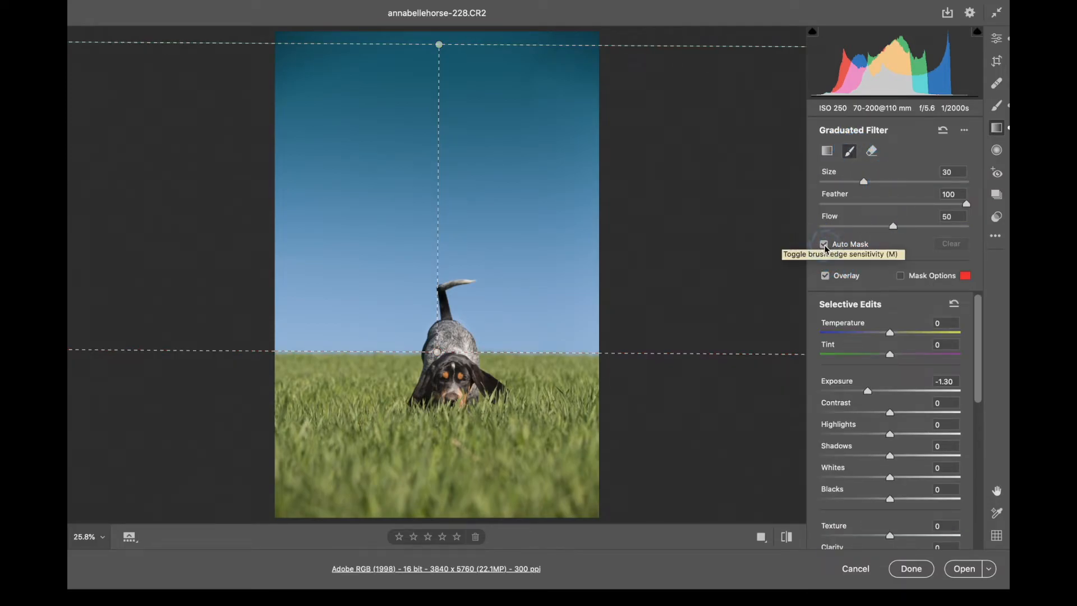
pyautogui.press('[')
pyautogui.press('[')
pyautogui.press('[')
pyautogui.press('[')
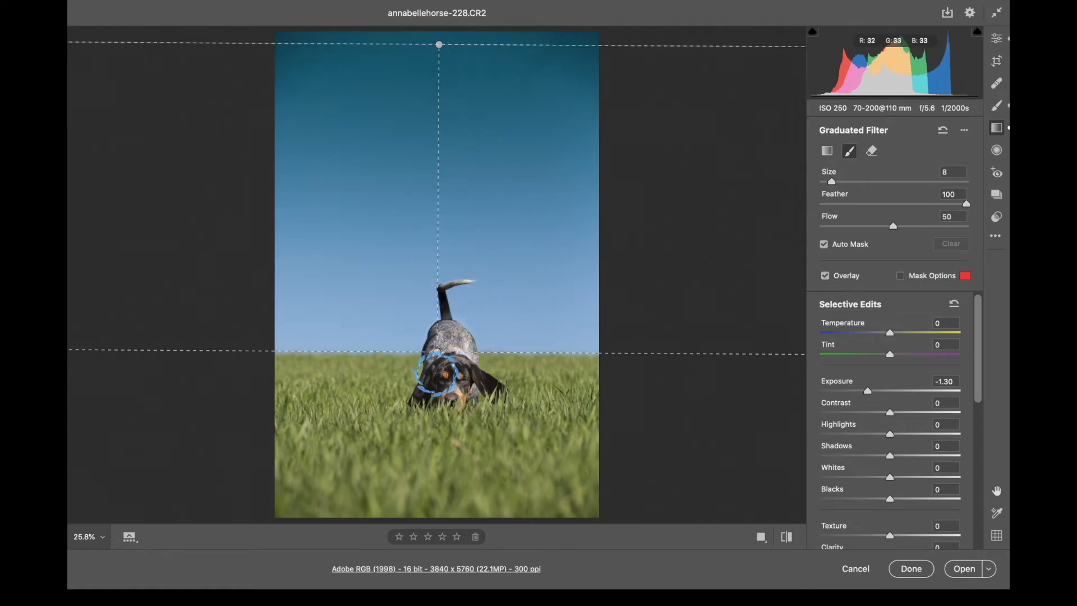
pyautogui.moveTo(459, 354); pyautogui.dragTo(446, 341)
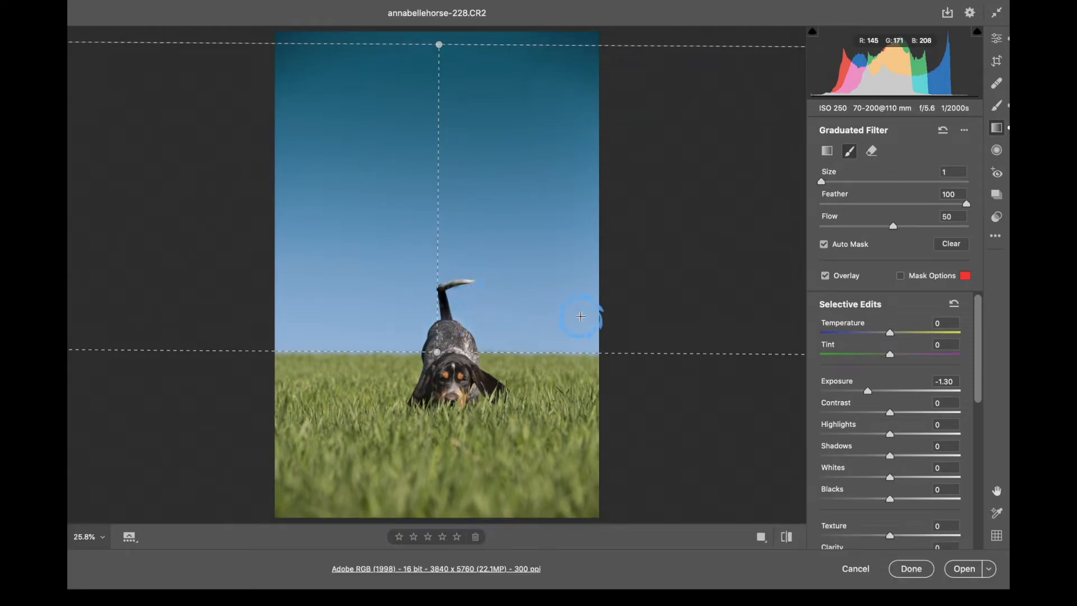
# - Check the filter's erase brush and remaining selective edit settings, and reset all of the photo's adjustments
pyautogui.click(870, 152)
pyautogui.click(850, 152)
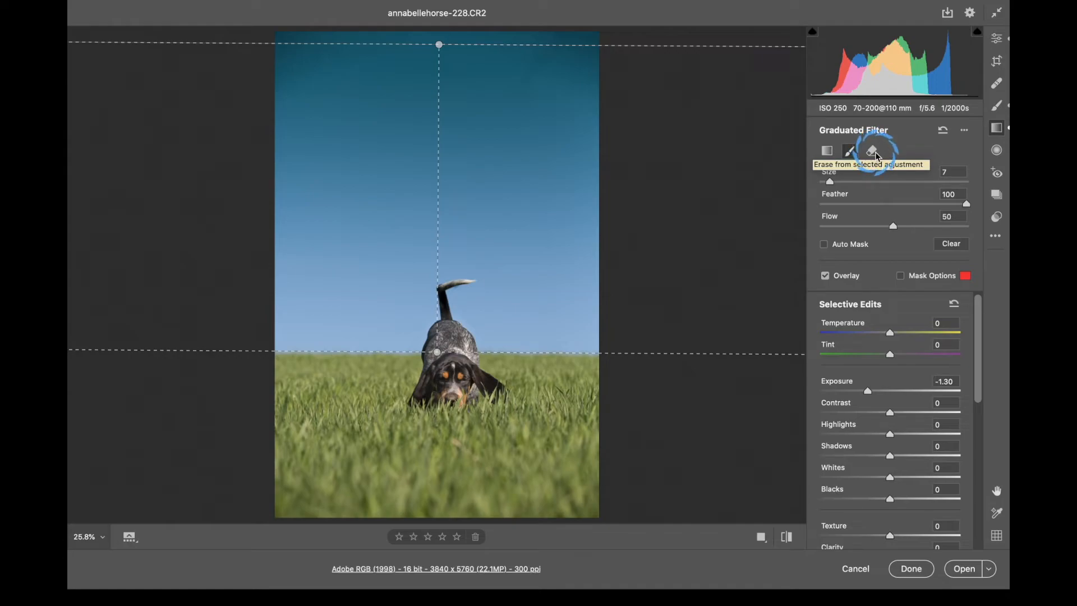
pyautogui.scroll(-5, 904, 308)
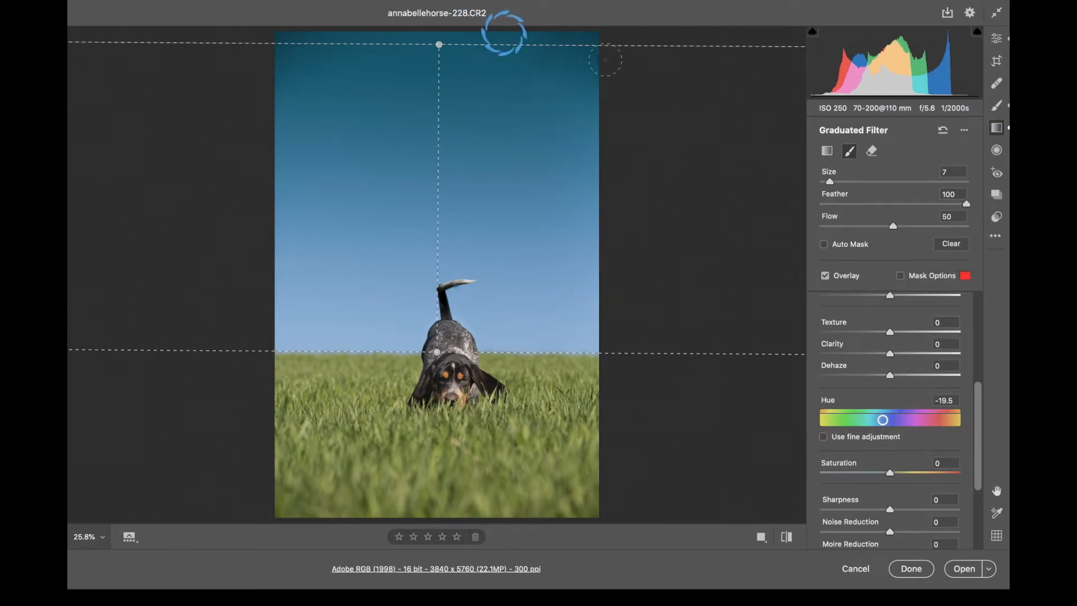
pyautogui.press('alt')
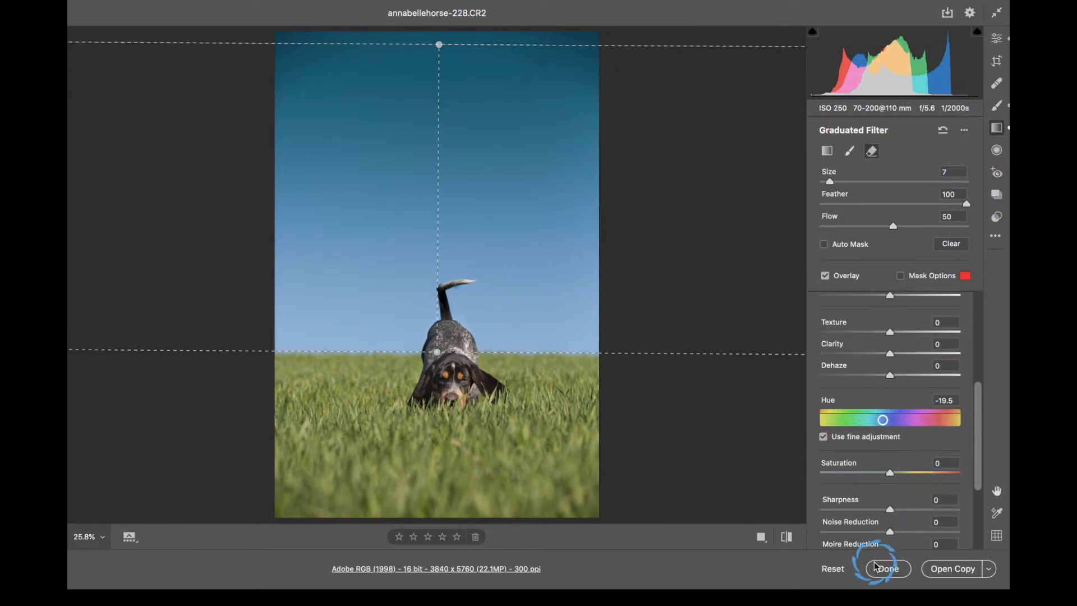
pyautogui.keyDown('alt'); pyautogui.click(832, 568); pyautogui.keyUp('alt')
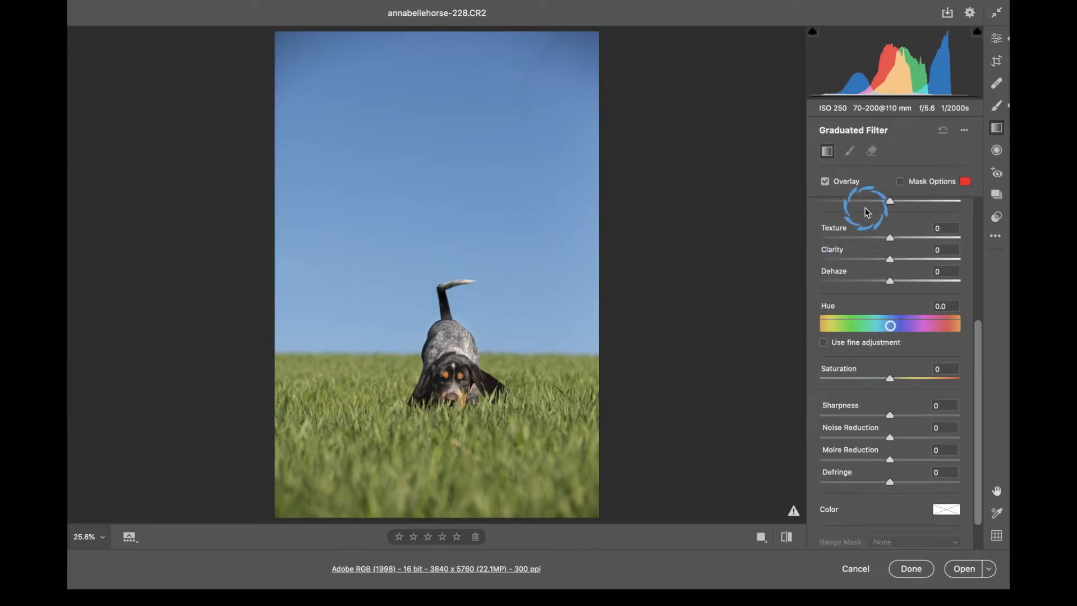
# - Draw a wide elliptical radial filter in the upper sky with Exposure -0.85 and turn off Invert
pyautogui.click(997, 156)
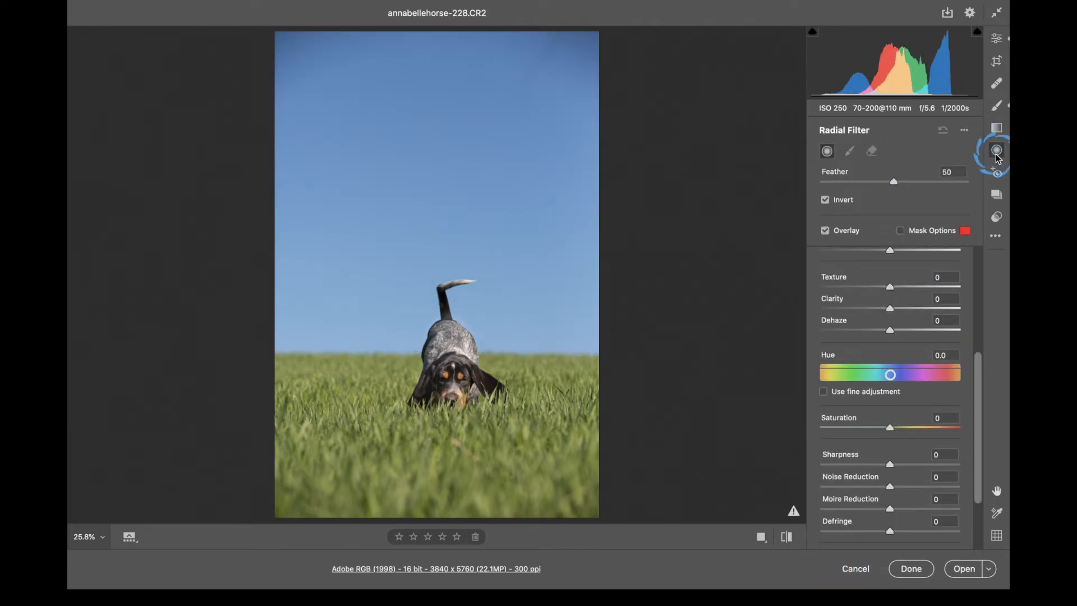
pyautogui.scroll(5, 892, 355)
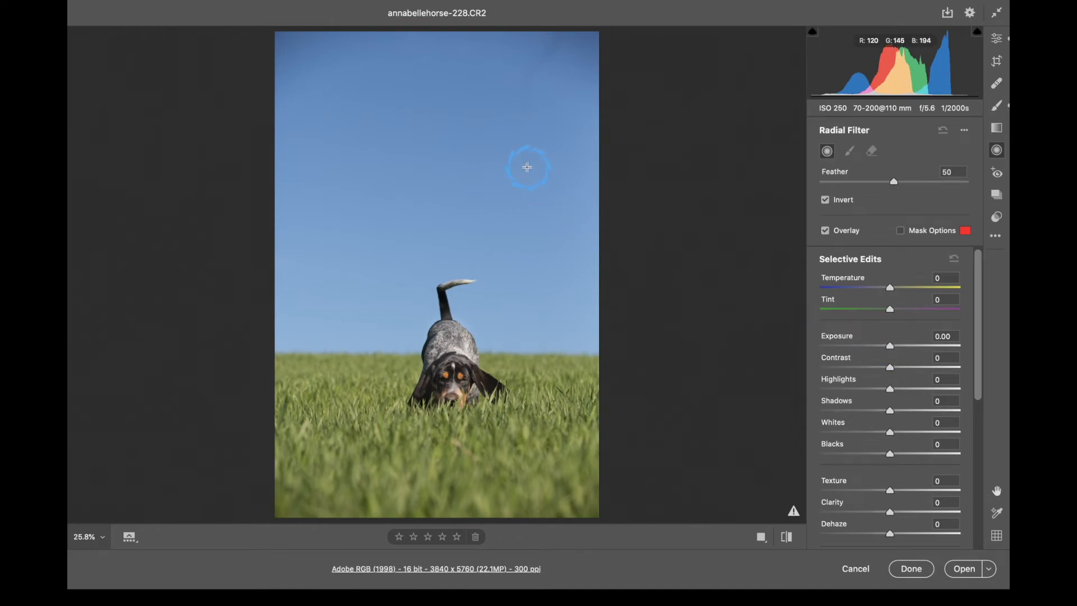
pyautogui.moveTo(528, 175)
pyautogui.mouseDown()
pyautogui.moveTo(500, 164)
pyautogui.moveTo(540, 171)
pyautogui.mouseUp()
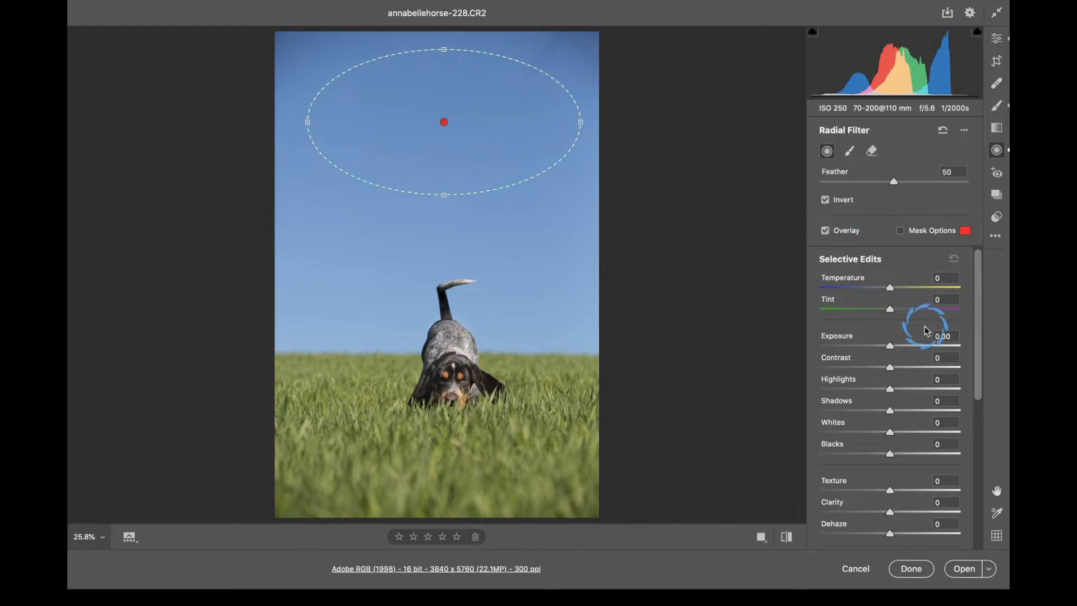
pyautogui.moveTo(889, 352); pyautogui.dragTo(875, 356)
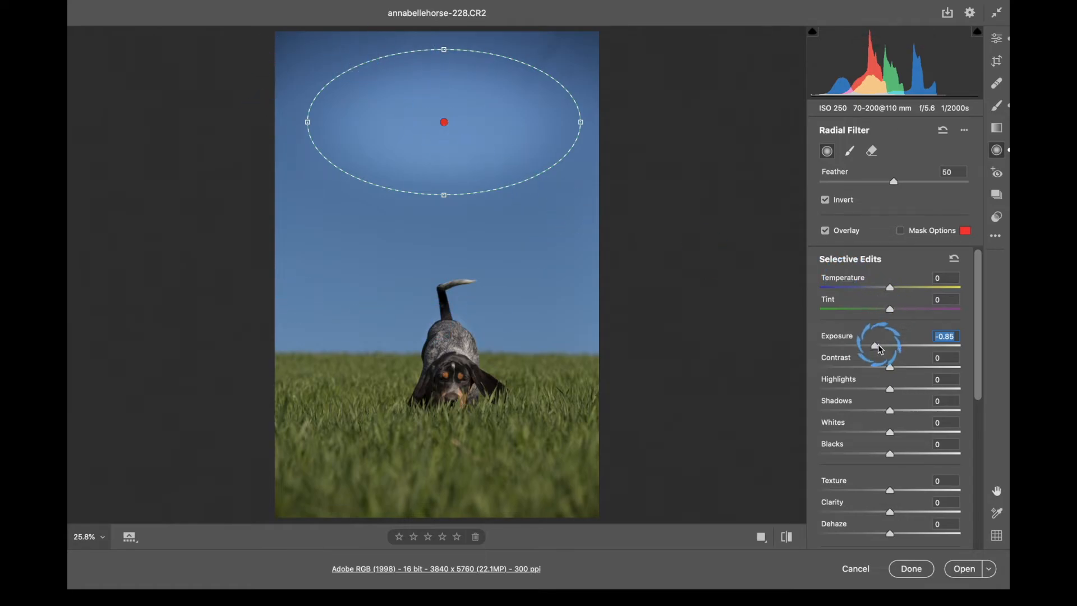
pyautogui.click(826, 200)
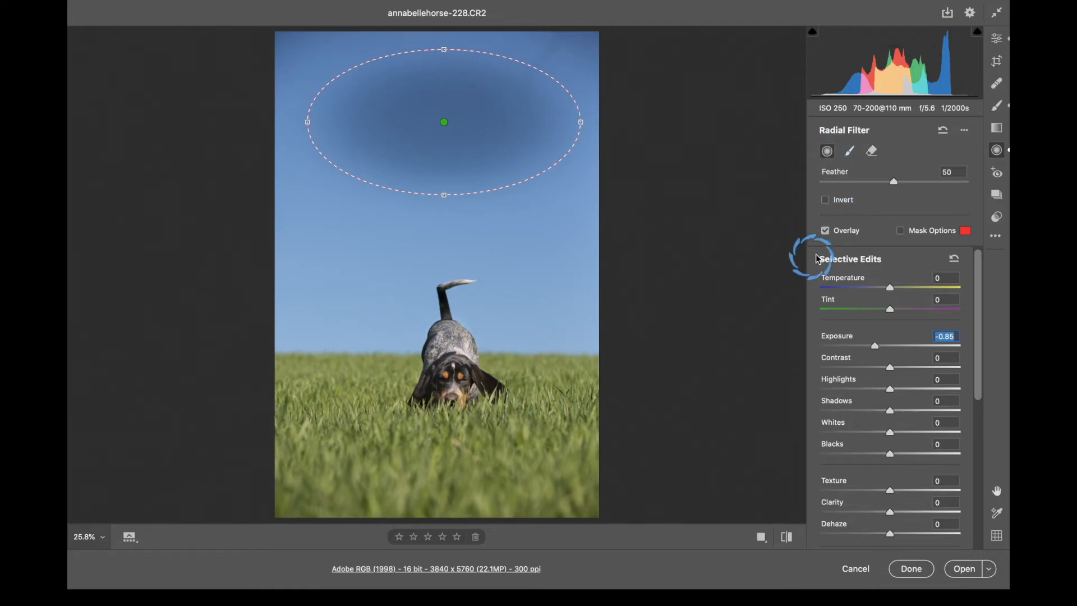
# - Draw a second radial filter beside the dog's tail, delete it, and redraw it as a perfect circle in the sky
pyautogui.moveTo(357, 313); pyautogui.dragTo(430, 378)
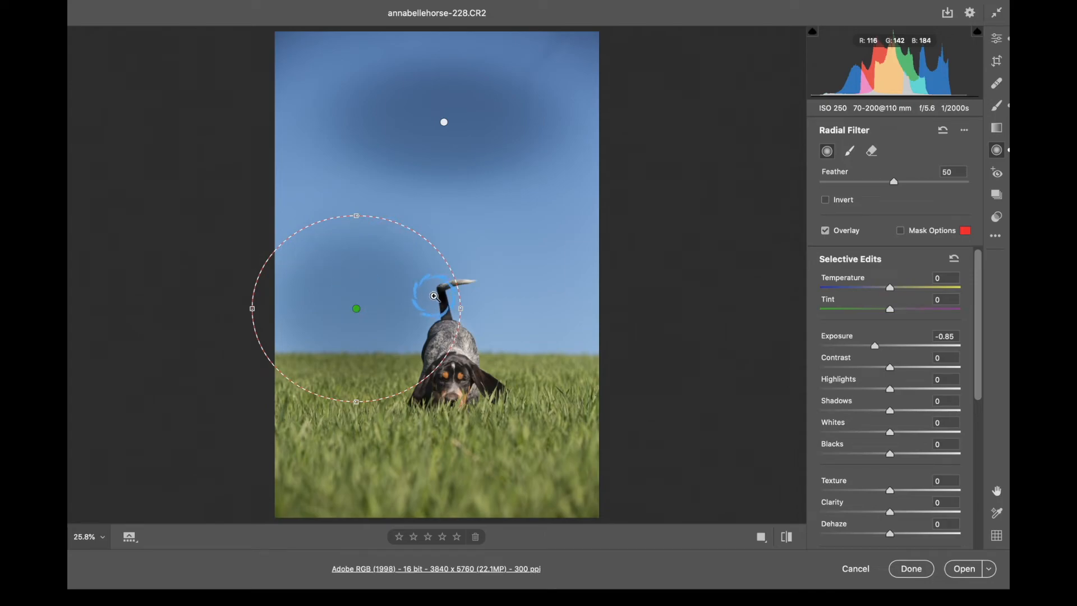
pyautogui.press('Delete')
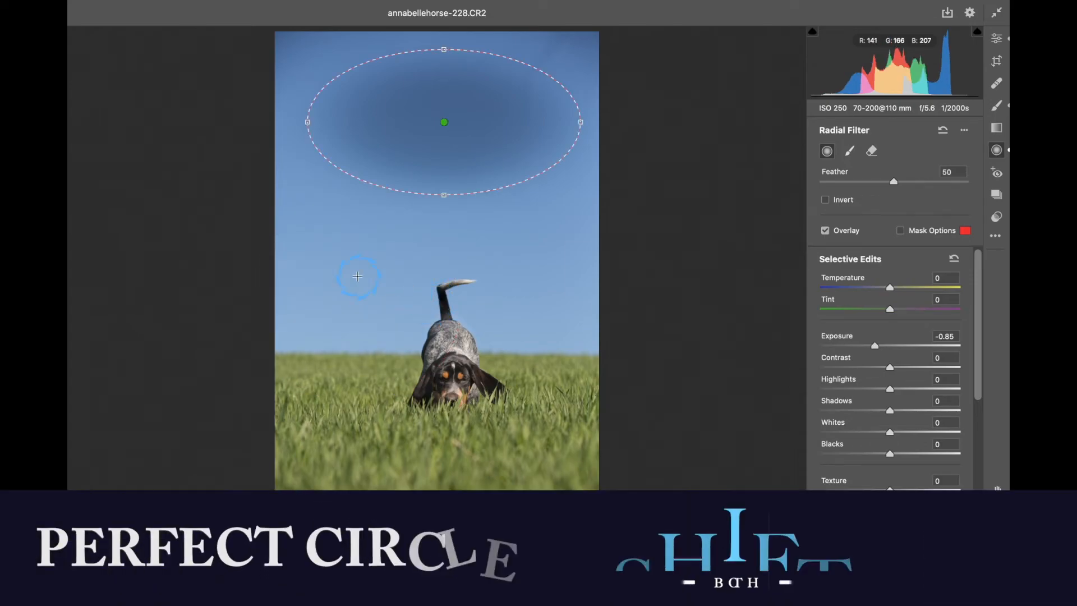
pyautogui.moveTo(355, 269)
pyautogui.mouseDown()
pyautogui.moveTo(418, 332)
pyautogui.moveTo(411, 324)
pyautogui.mouseUp()
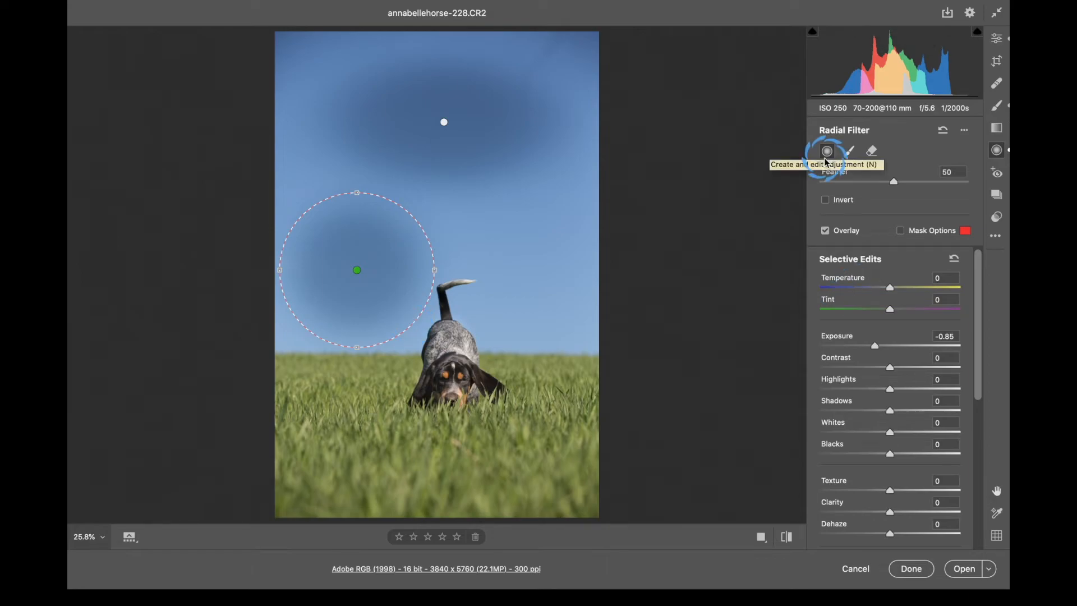
# - Reset all of the photo's adjustments to remove the radial filters and switch to the Red Eye tool
pyautogui.click(938, 507)
pyautogui.keyDown('alt'); pyautogui.click(836, 568); pyautogui.keyUp('alt')
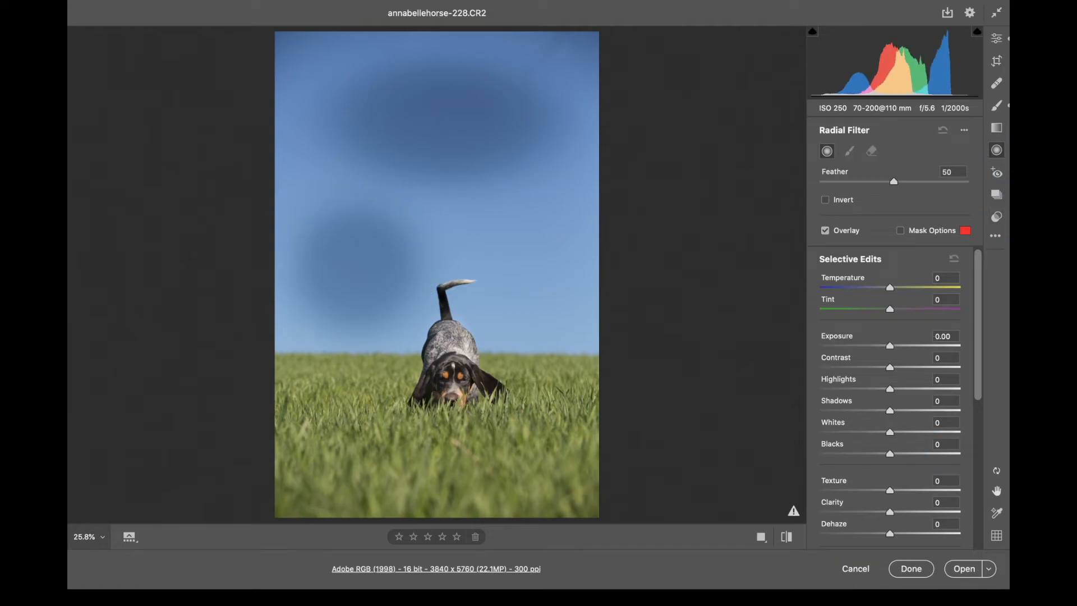
pyautogui.click(1002, 178)
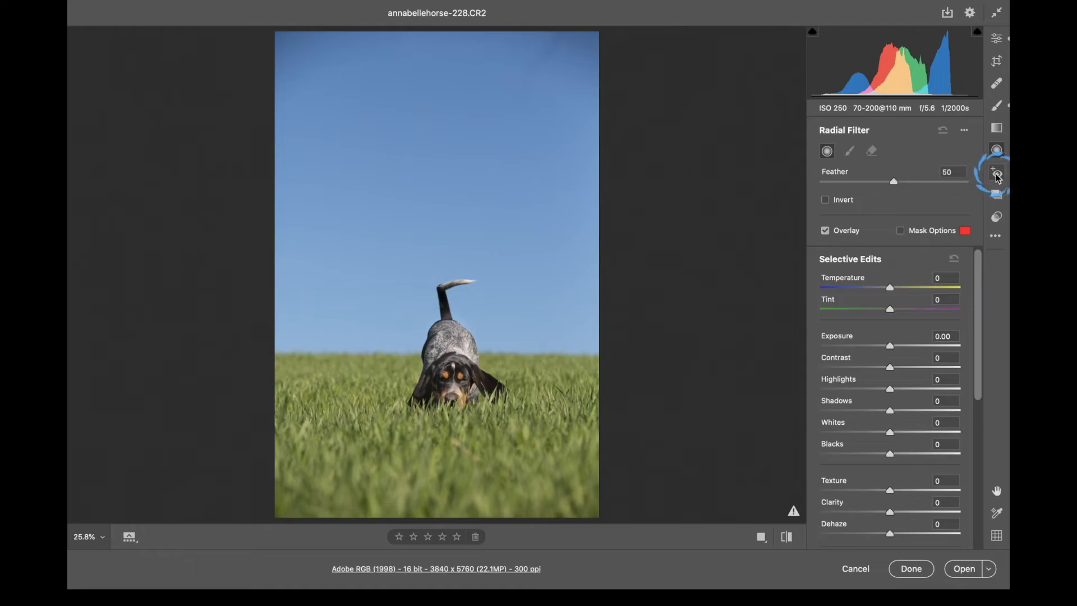
pyautogui.click(997, 178)
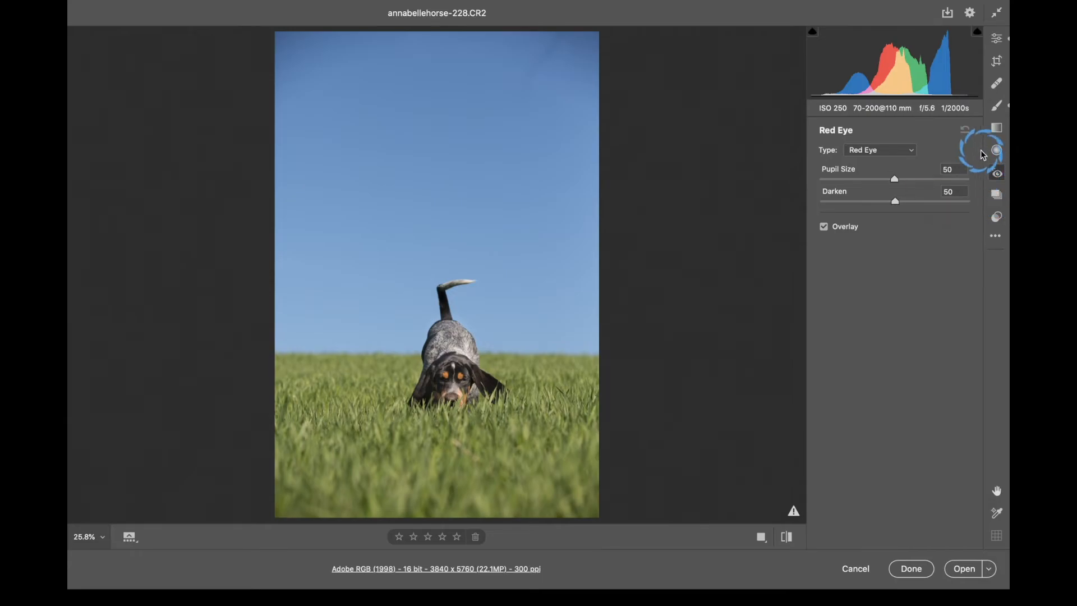
# - Paint an Adjustment Brush stroke with Exposure +2.15 in the sky above the dog's tail
pyautogui.click(1000, 107)
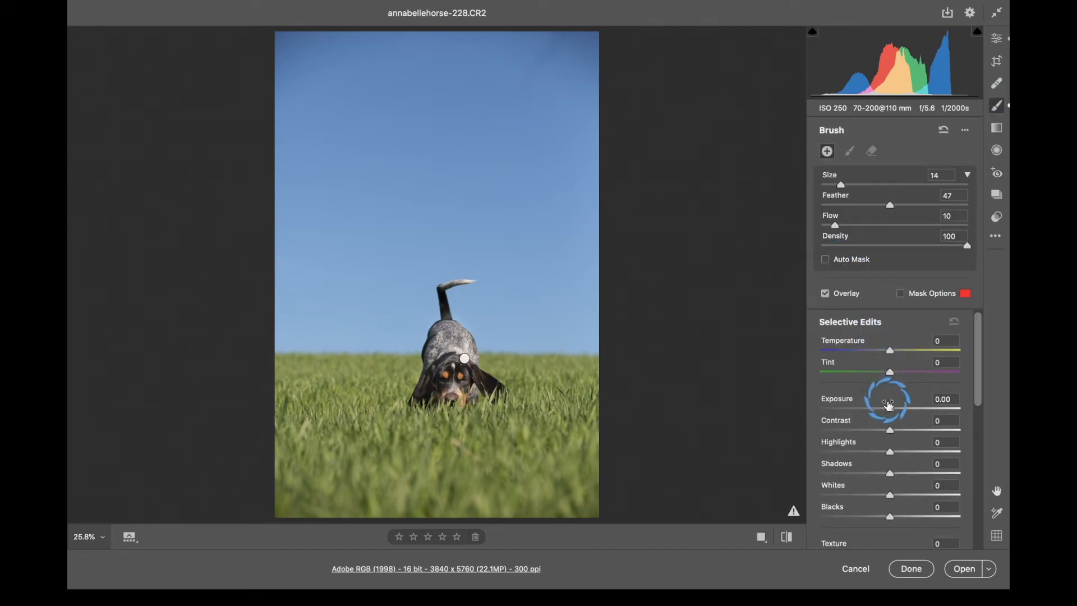
pyautogui.moveTo(890, 408); pyautogui.dragTo(927, 408)
pyautogui.moveTo(493, 185)
pyautogui.mouseDown()
pyautogui.moveTo(413, 247)
pyautogui.moveTo(444, 277)
pyautogui.mouseUp()
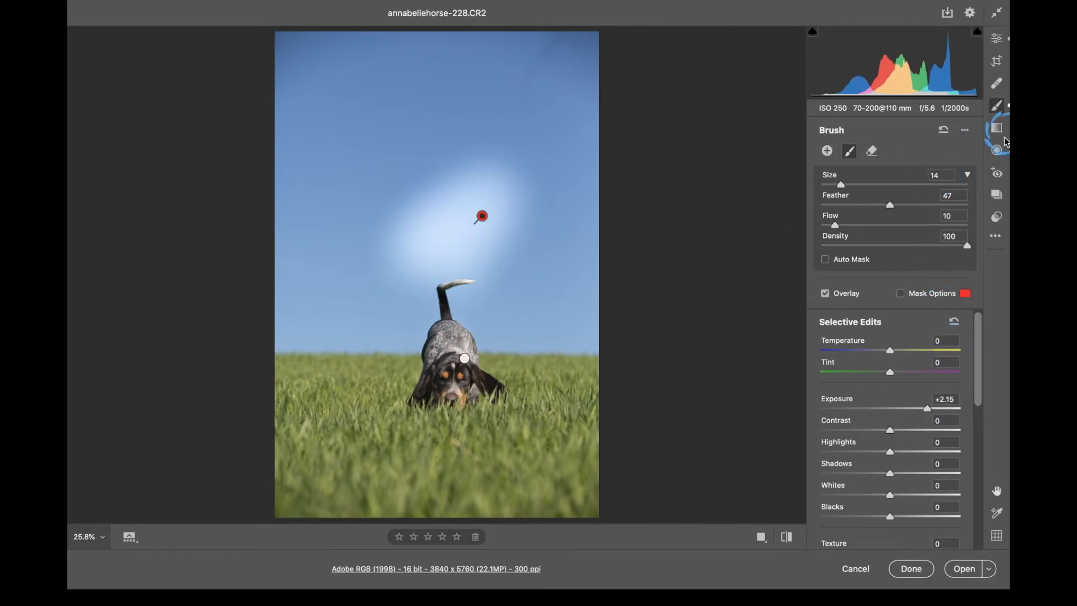
# - Save the brightened sky version as a snapshot named Untitled-1
pyautogui.click(997, 196)
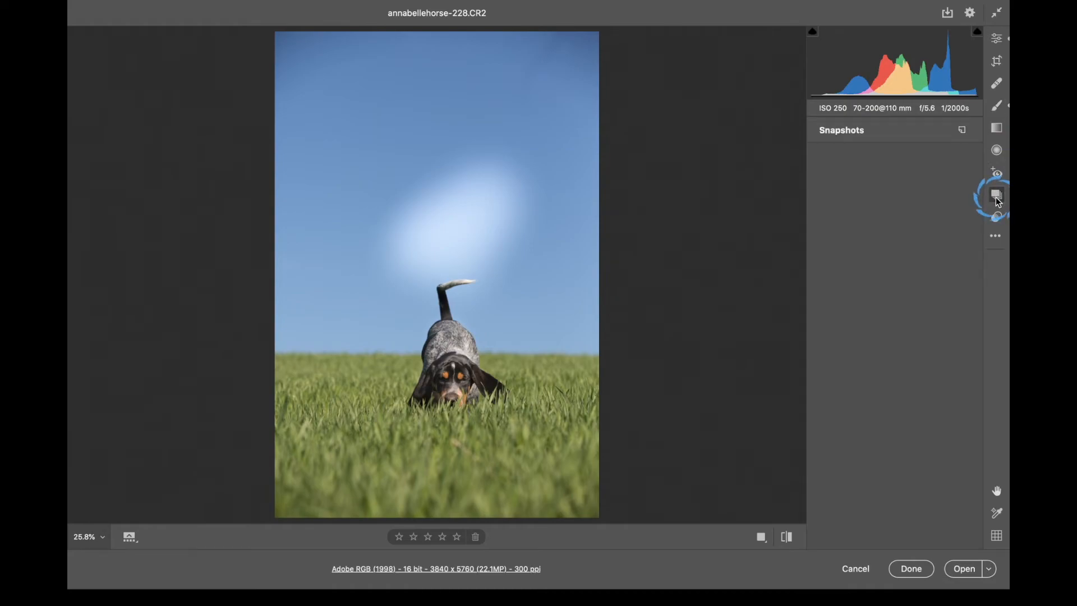
pyautogui.click(962, 129)
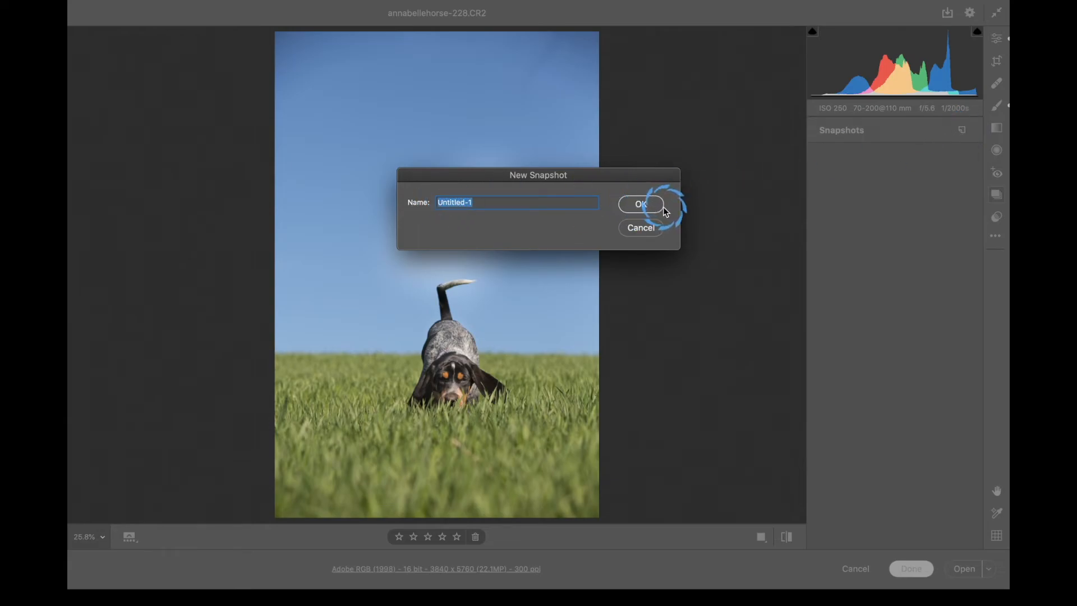
pyautogui.click(637, 204)
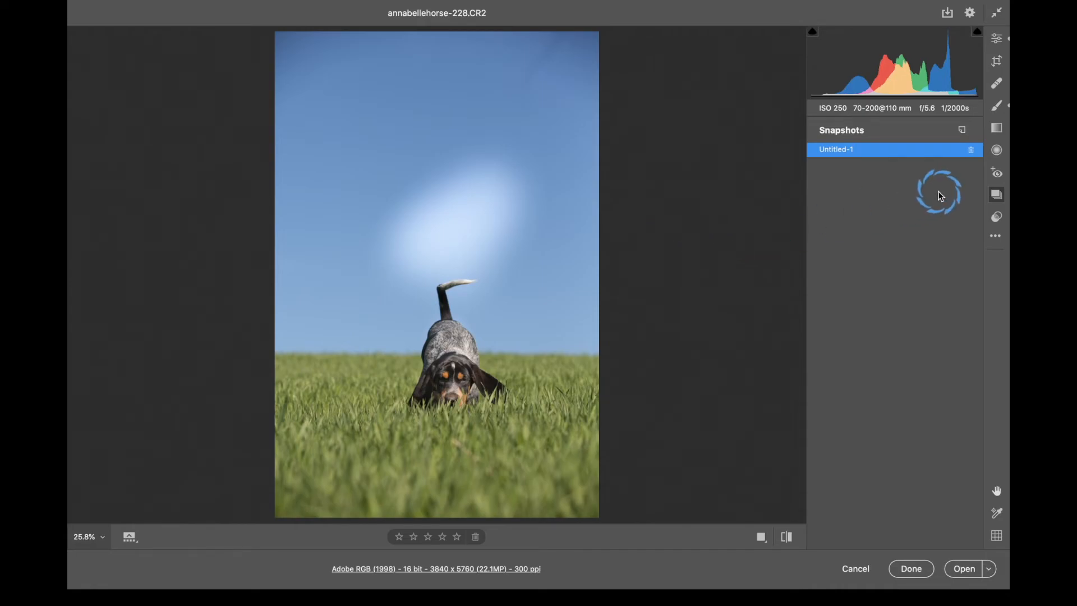
# - Shift the photo to an extreme blue by setting the white balance Temperature to 2000 in the Basic edits
pyautogui.click(996, 38)
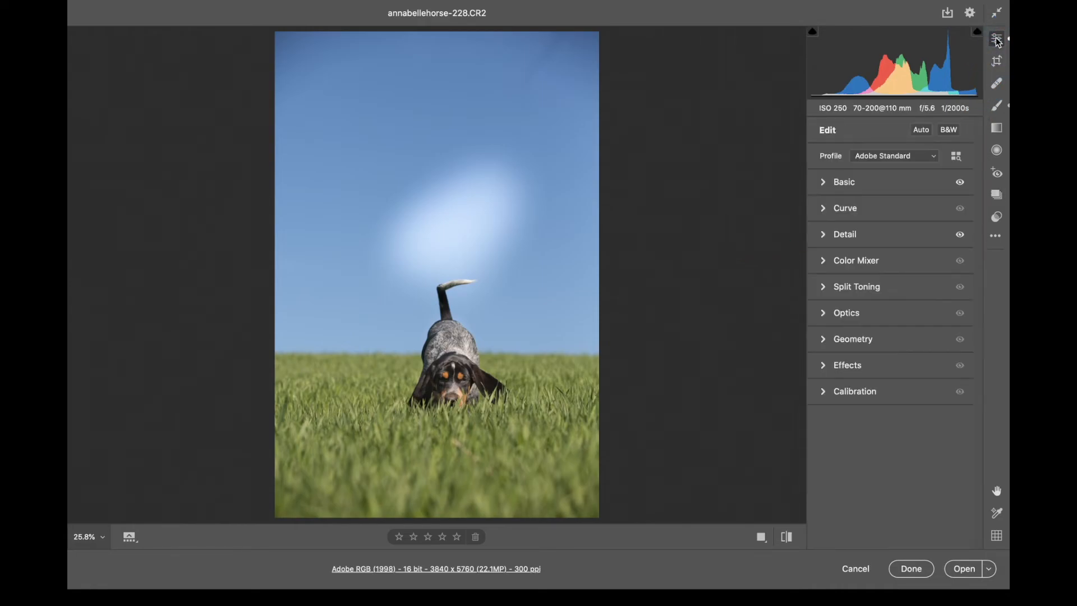
pyautogui.click(831, 185)
pyautogui.moveTo(876, 232); pyautogui.dragTo(810, 231)
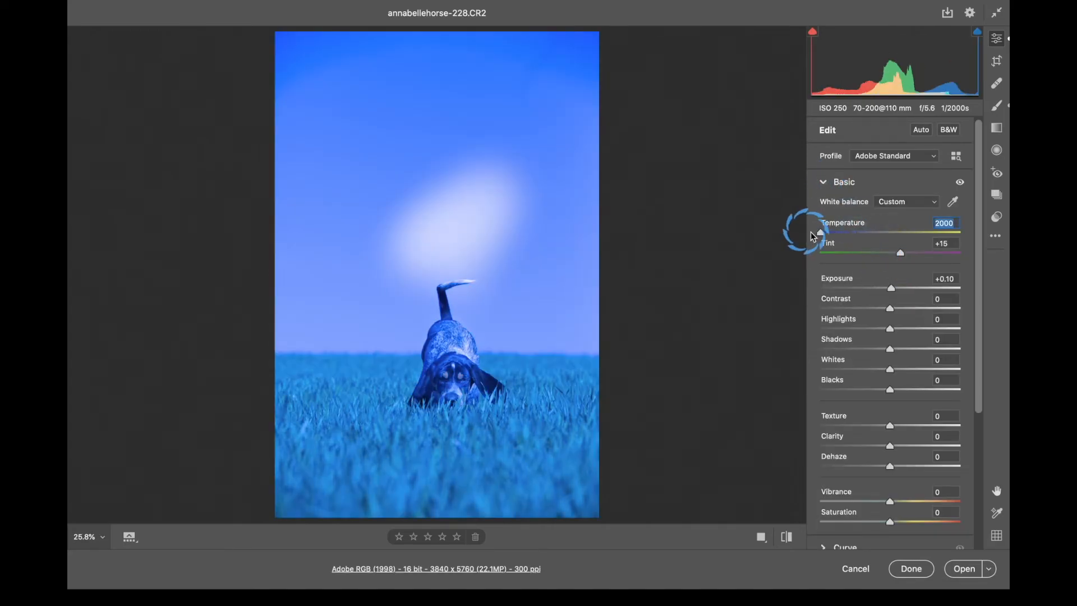
# - Save the blue-tinted version as a second snapshot named "color"
pyautogui.click(996, 194)
pyautogui.click(963, 129)
pyautogui.click(597, 224)
pyautogui.write('col')
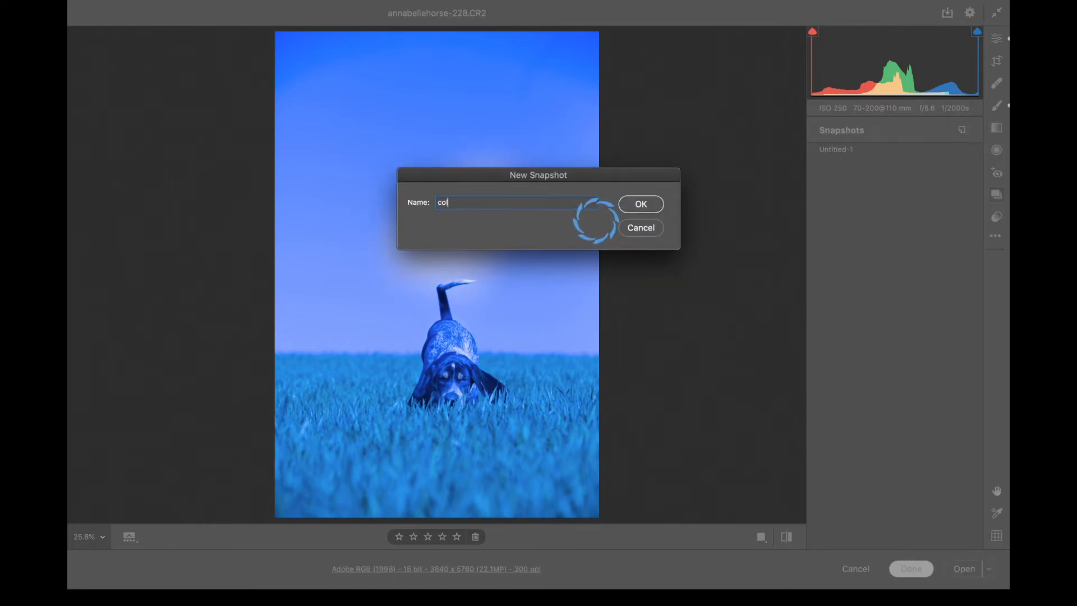
pyautogui.press('Return')
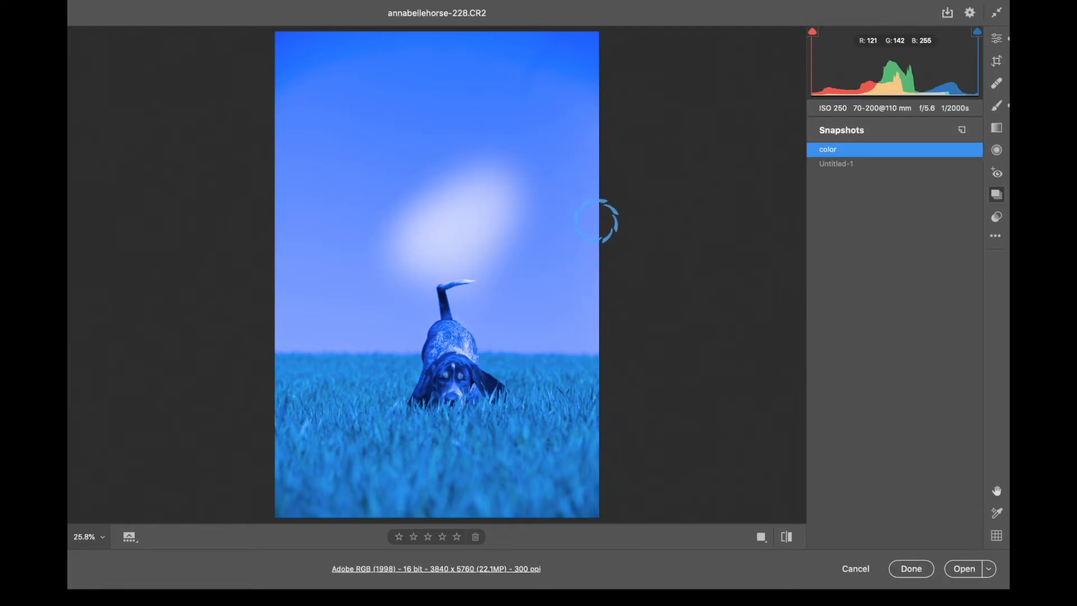
# - Switch back to the Untitled-1 snapshot and reset all of the photo's adjustments
pyautogui.click(870, 167)
pyautogui.keyDown('alt'); pyautogui.click(840, 567); pyautogui.keyUp('alt')
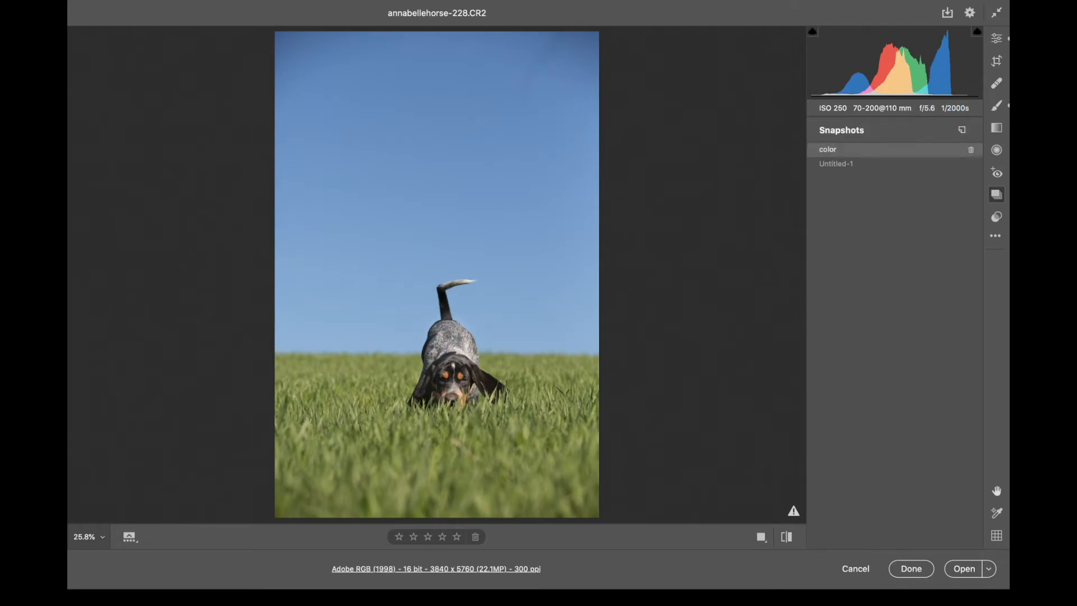
# - Apply the Bright preset from the Color group, and replace it with the Vivid preset
pyautogui.click(995, 218)
pyautogui.click(944, 227)
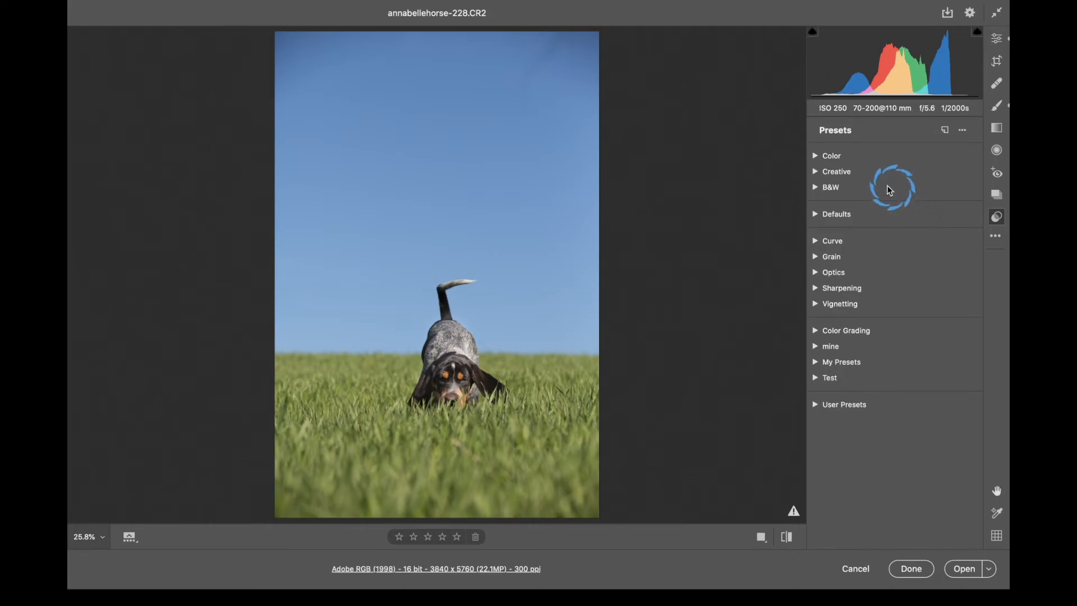
pyautogui.click(814, 157)
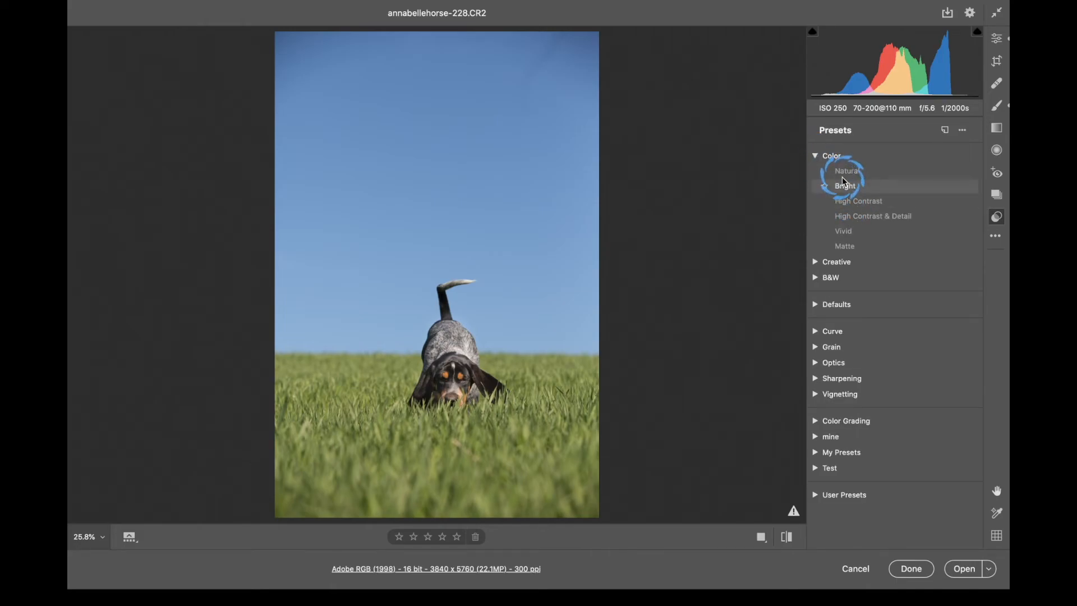
pyautogui.click(844, 186)
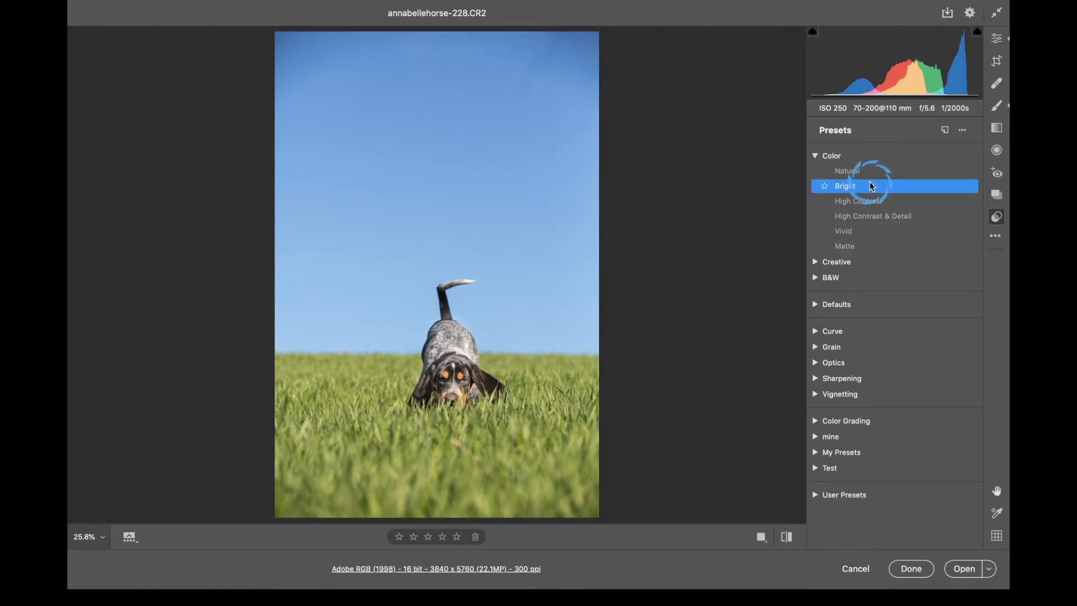
pyautogui.click(846, 234)
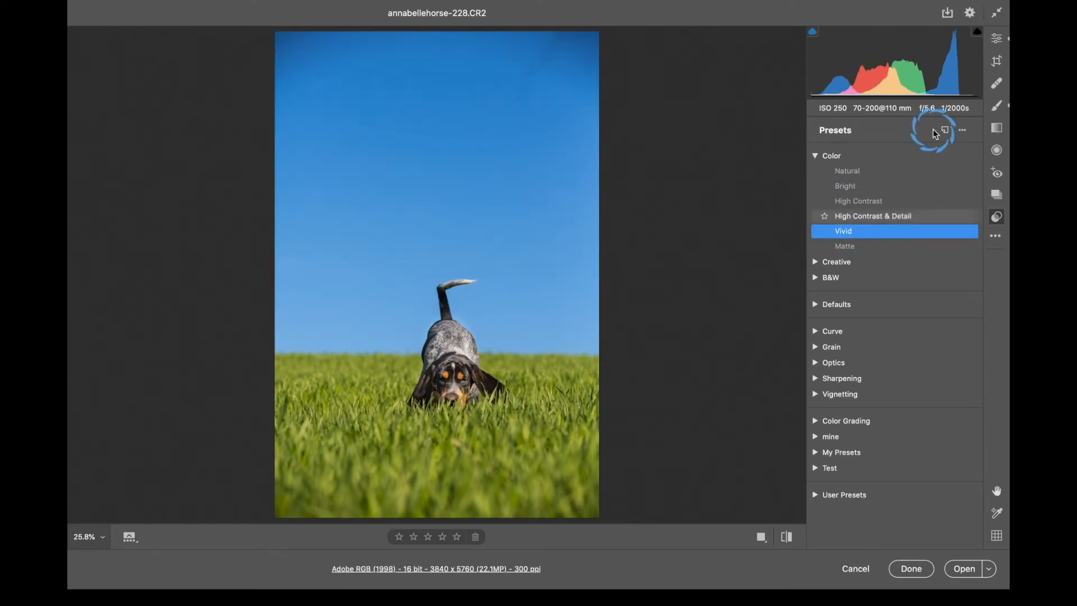
# - Lower the Vibrance applied by the preset to -3 in the Basic edits
pyautogui.click(1001, 44)
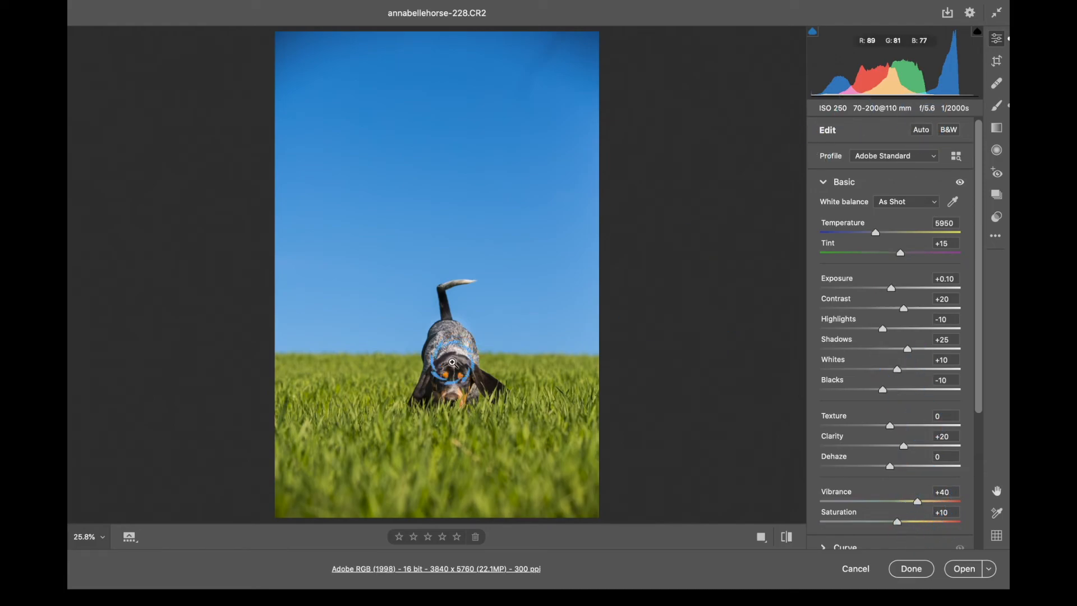
pyautogui.moveTo(920, 505); pyautogui.dragTo(892, 513)
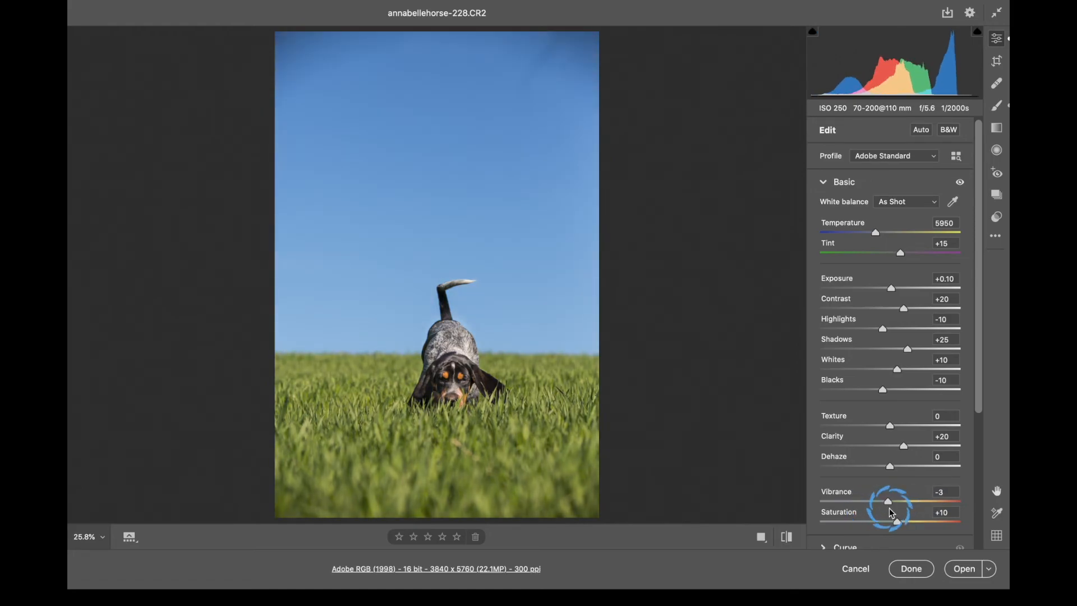
# - Look through the Creative preset group, collapse the preset groups, and check the preset creation, management and import options
pyautogui.click(1000, 220)
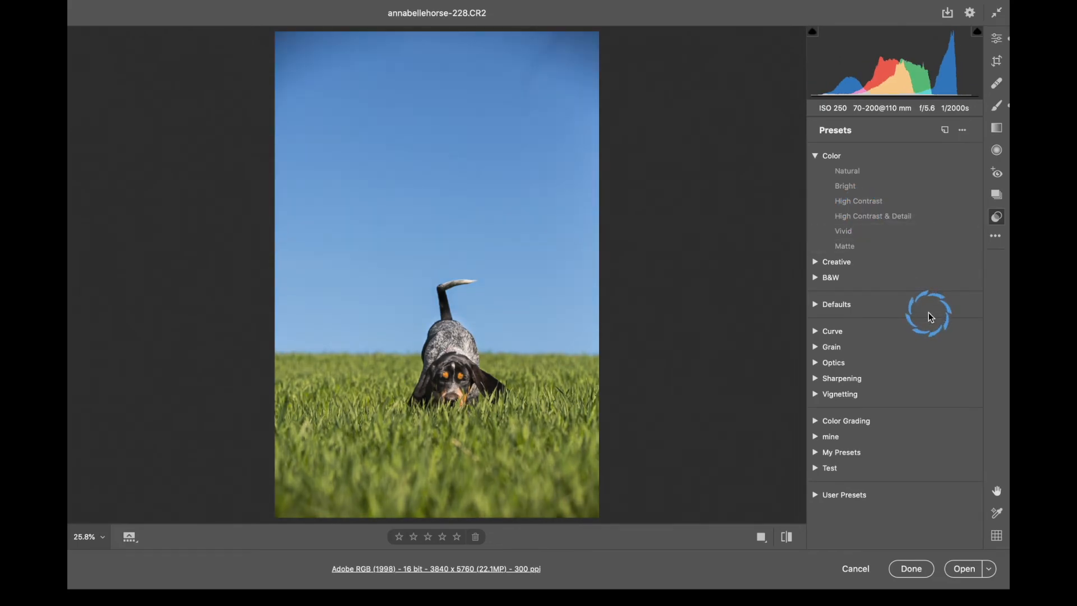
pyautogui.click(818, 263)
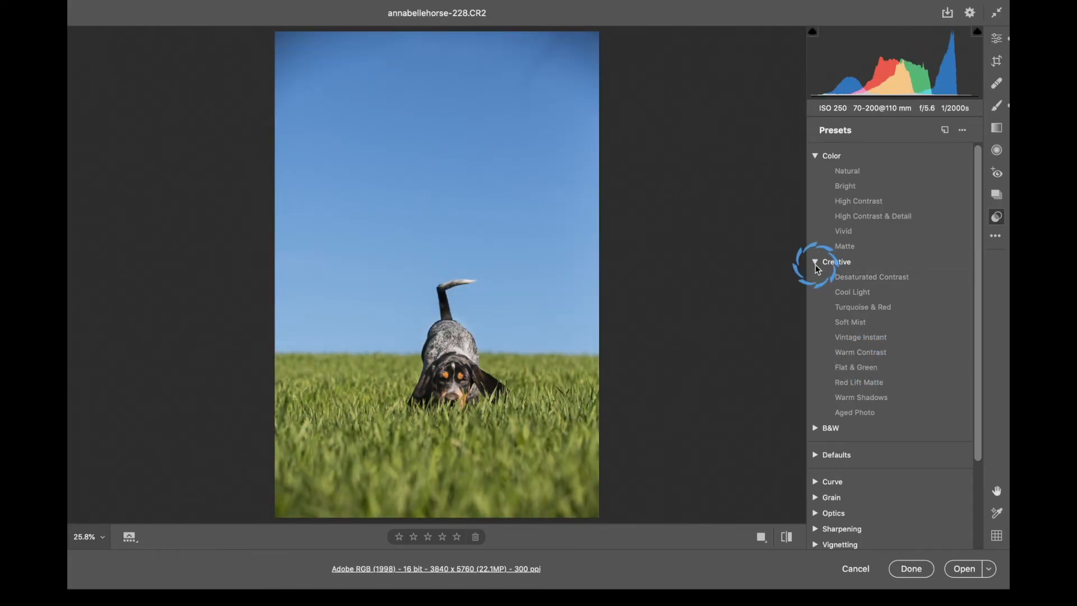
pyautogui.click(816, 262)
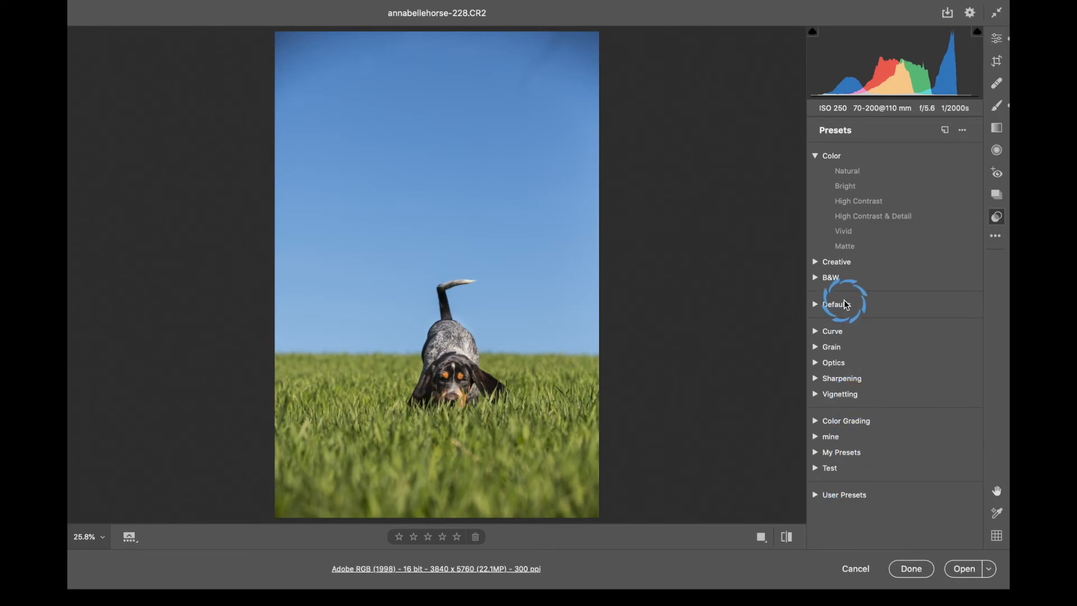
pyautogui.click(818, 156)
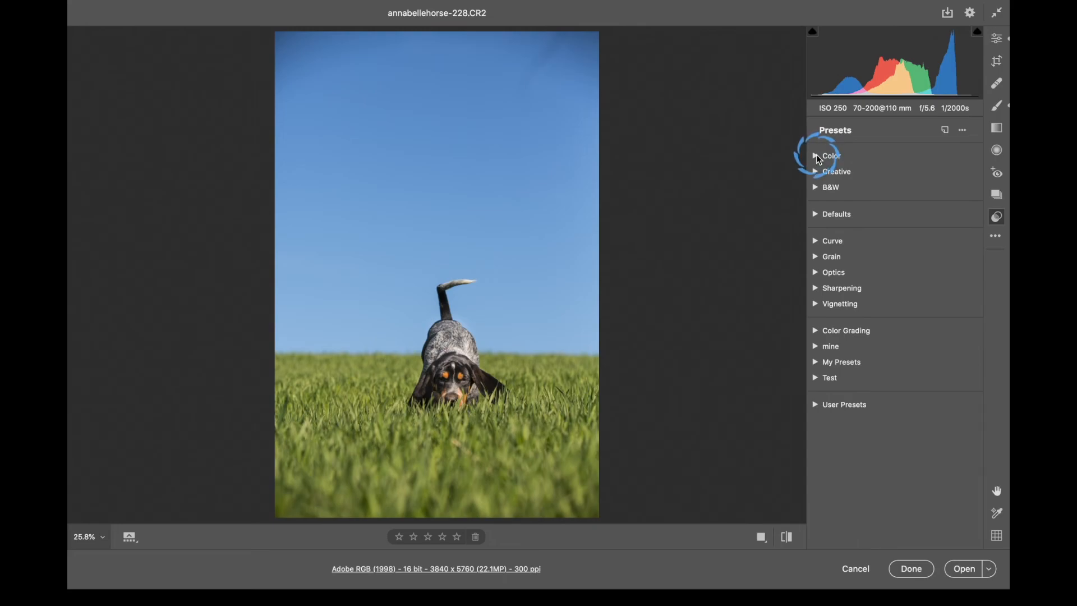
pyautogui.click(963, 132)
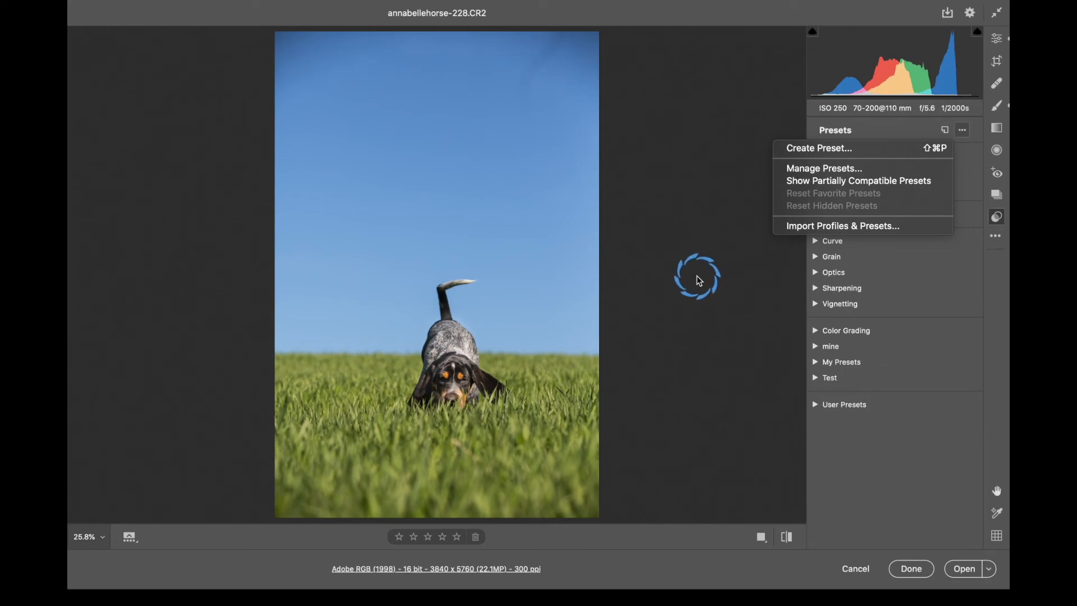
pyautogui.click(696, 276)
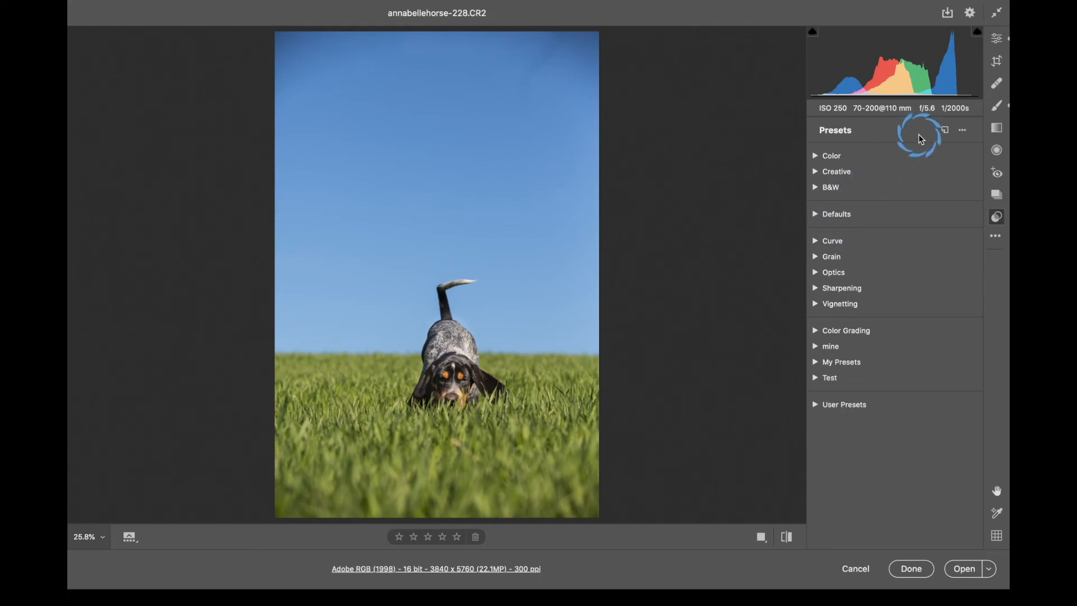
# - Reset the photo to its opened settings and review the remaining reset, snapshot, export and raw default options
pyautogui.click(996, 238)
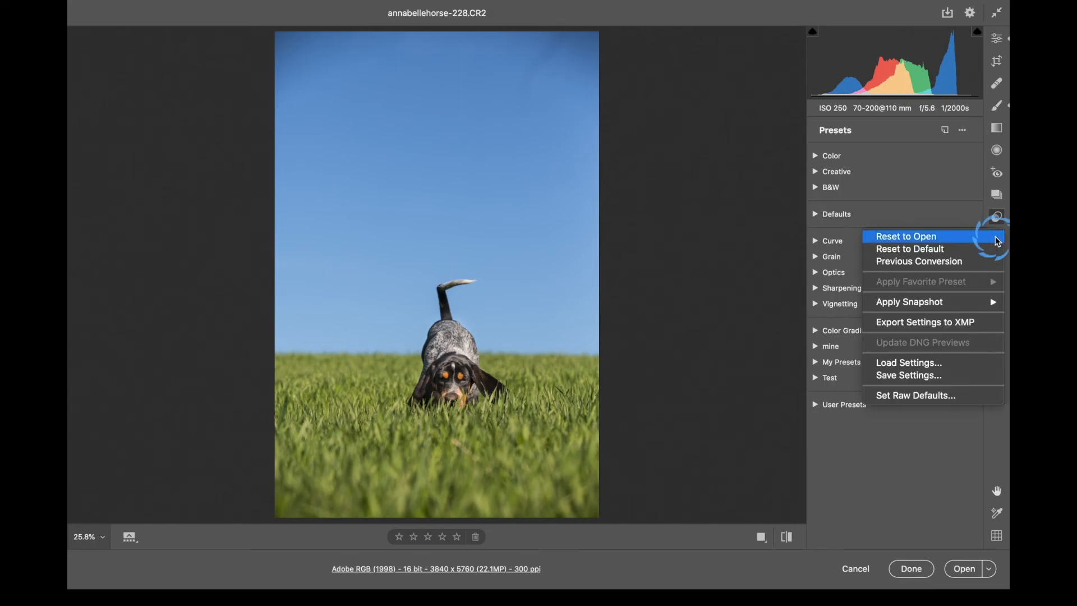
pyautogui.click(957, 243)
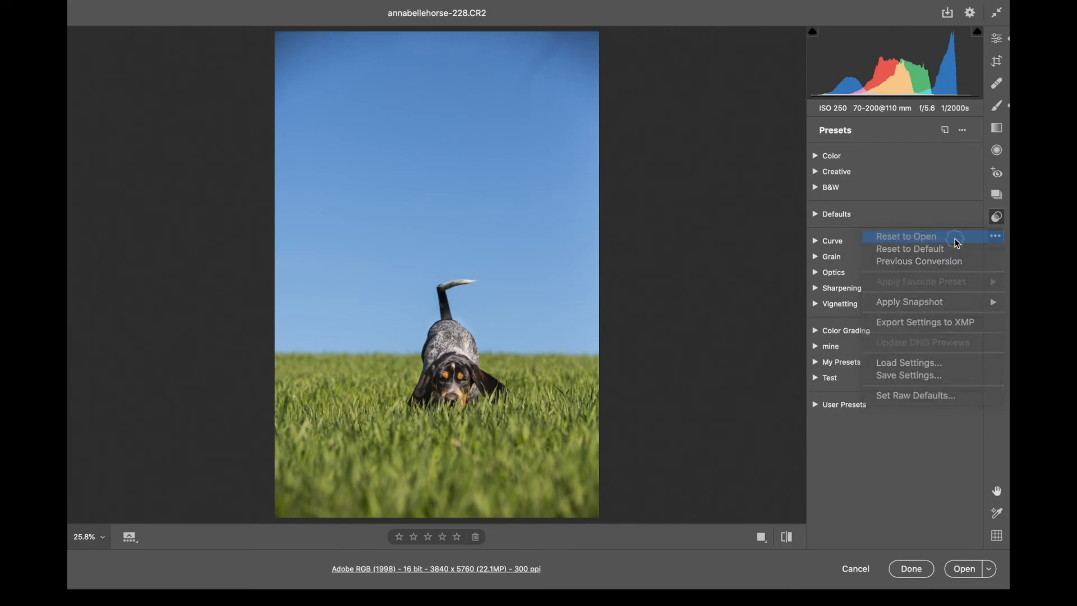
pyautogui.click(992, 238)
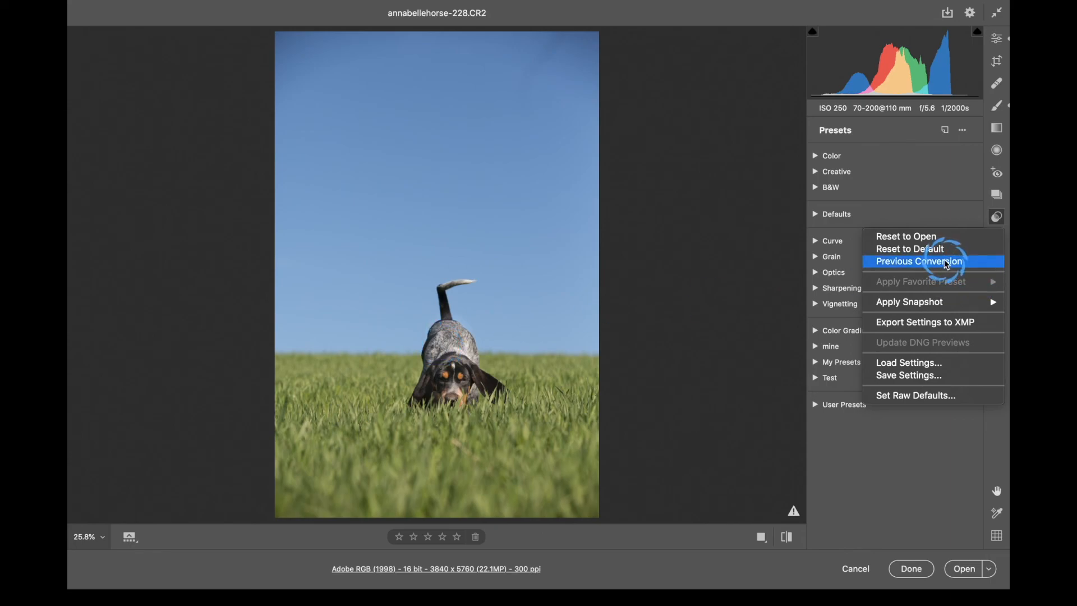
pyautogui.moveTo(938, 302)
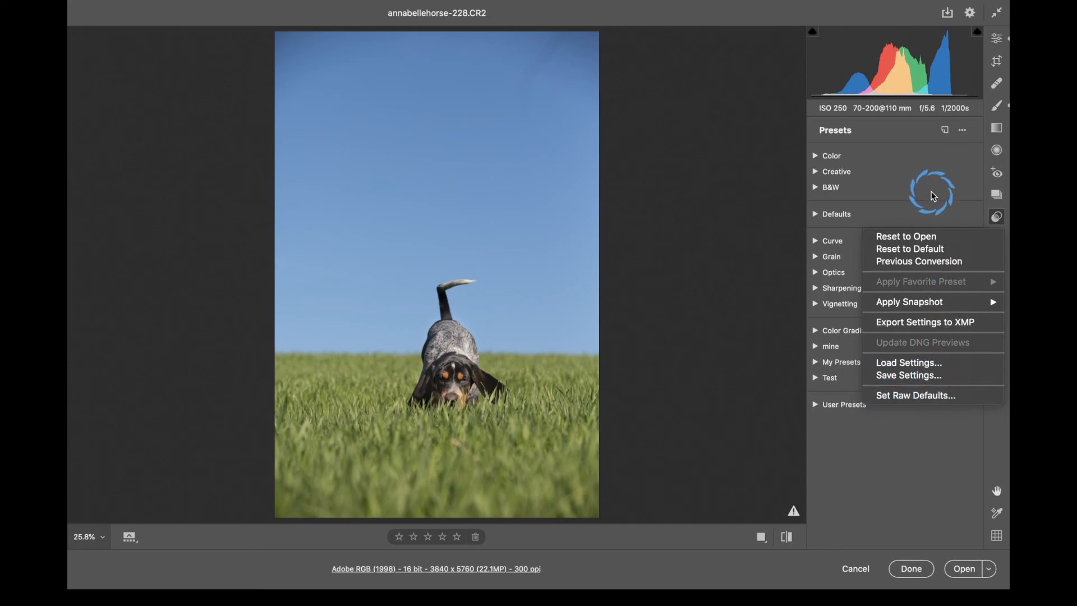
pyautogui.click(933, 196)
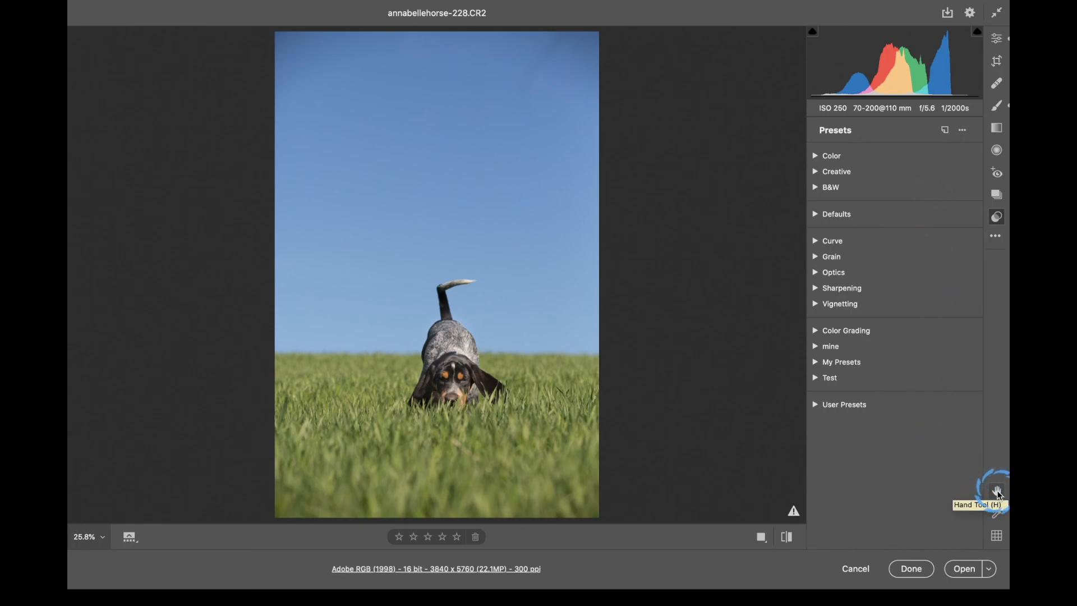
# - Zoom in to 50% and pan around the dog with the Hand tool
pyautogui.press('super+plus')
pyautogui.press('super+plus')
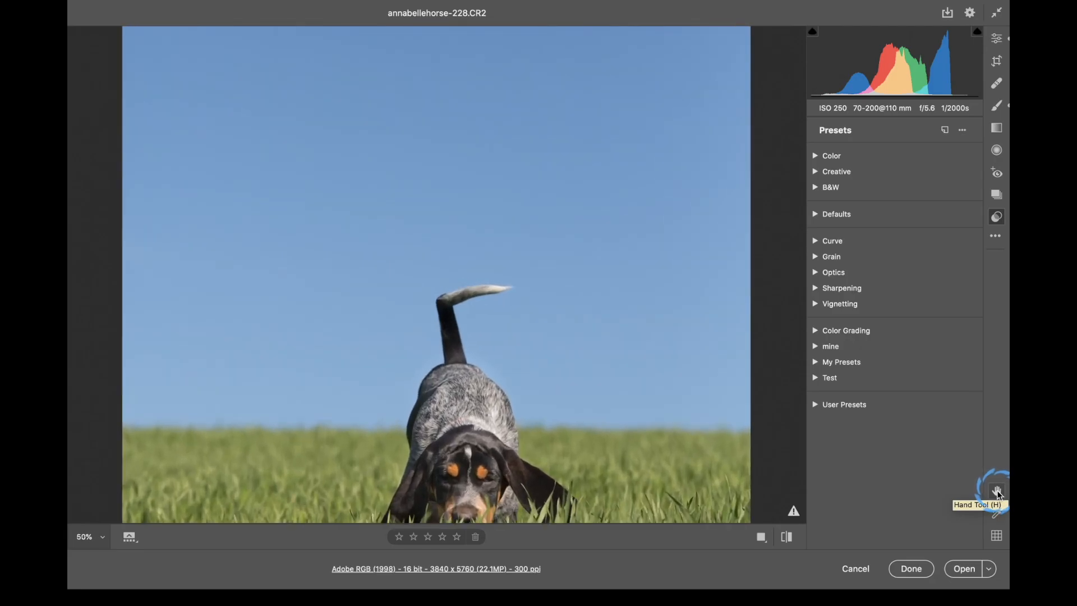
pyautogui.click(997, 493)
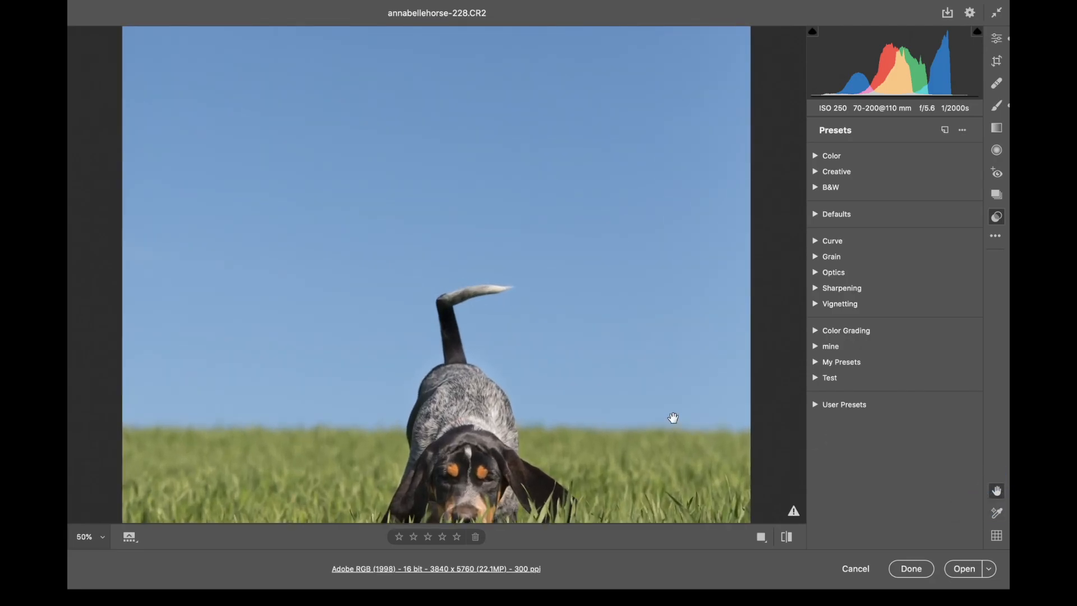
pyautogui.moveTo(550, 406); pyautogui.dragTo(672, 300)
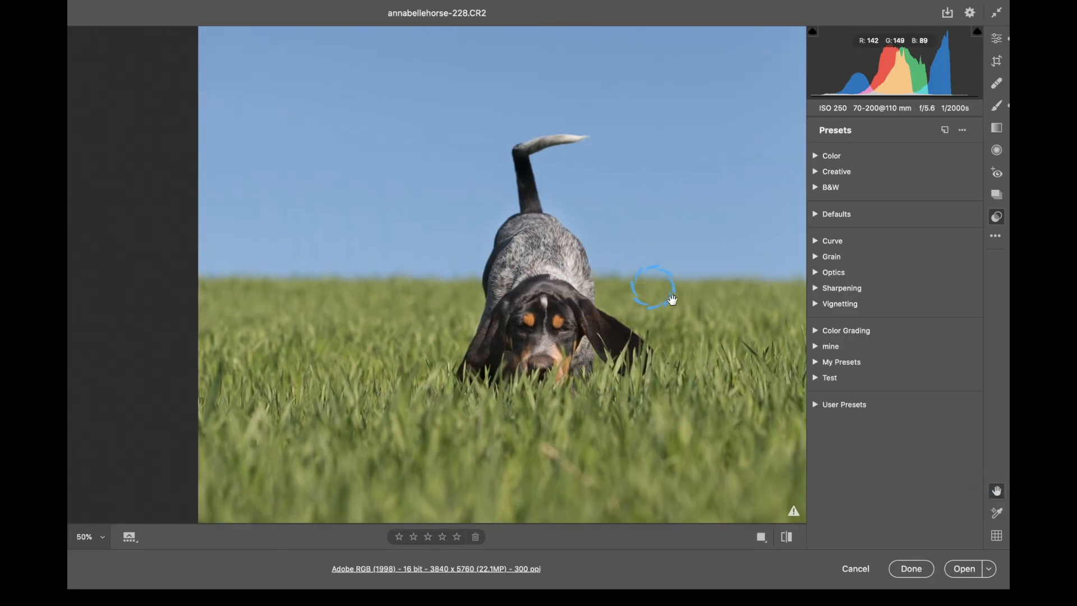
pyautogui.click(997, 492)
pyautogui.moveTo(649, 407); pyautogui.dragTo(610, 366)
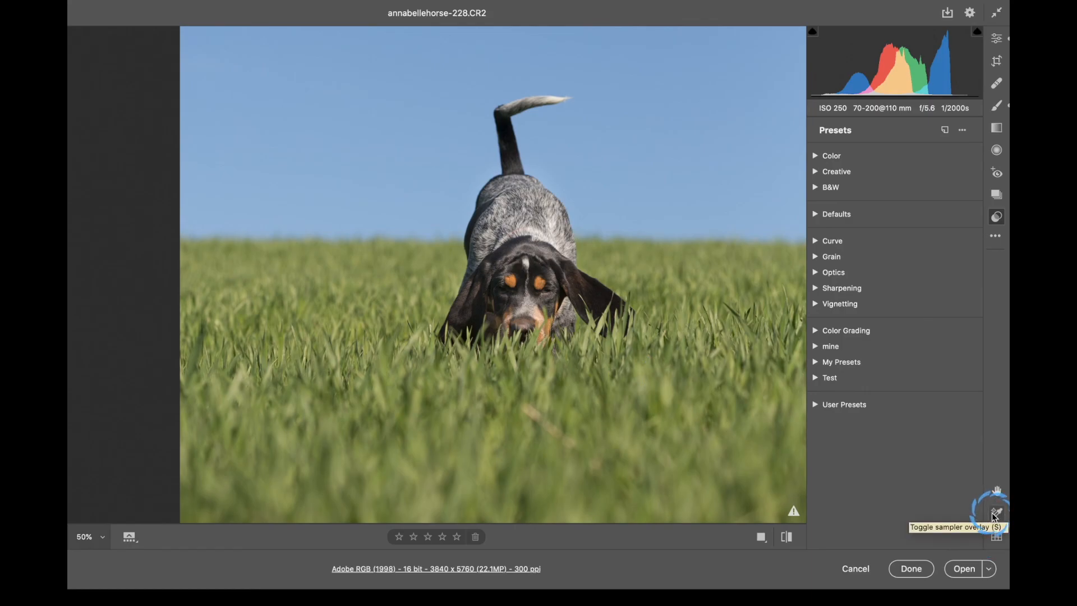
# - Turn on the color sampler overlay and place a sample point in the sky beside the dog
pyautogui.click(995, 513)
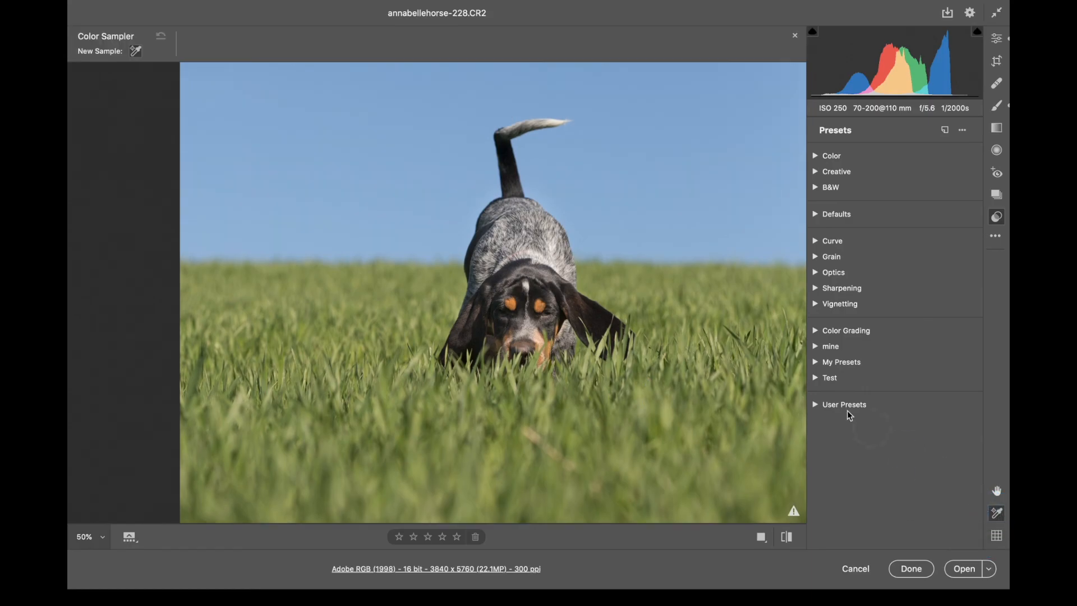
pyautogui.click(697, 213)
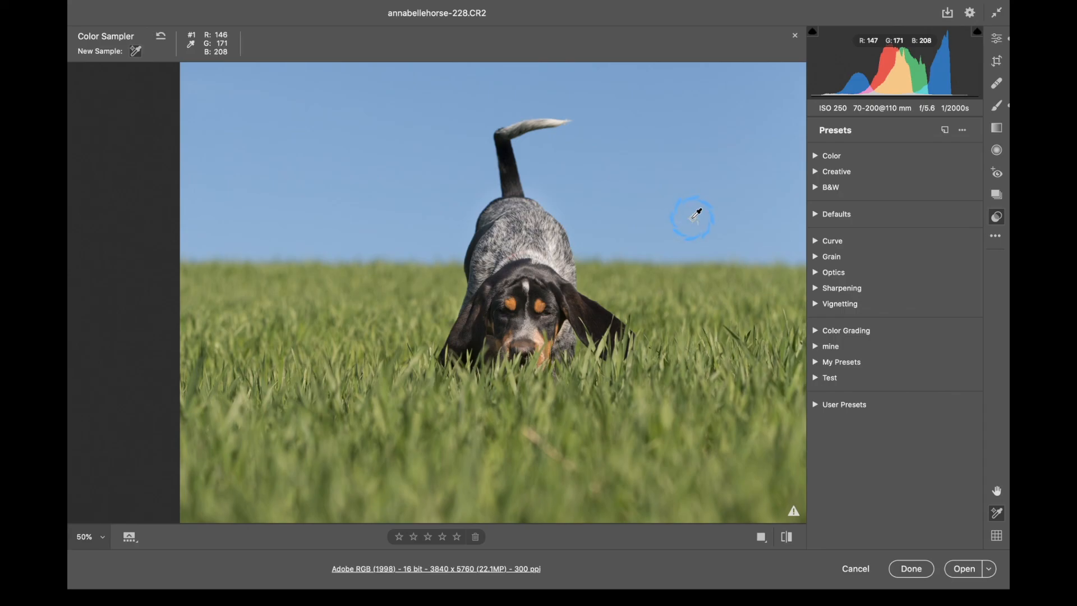
# - Show the grid overlay with its size and opacity options over the photo, and hide it again
pyautogui.click(997, 535)
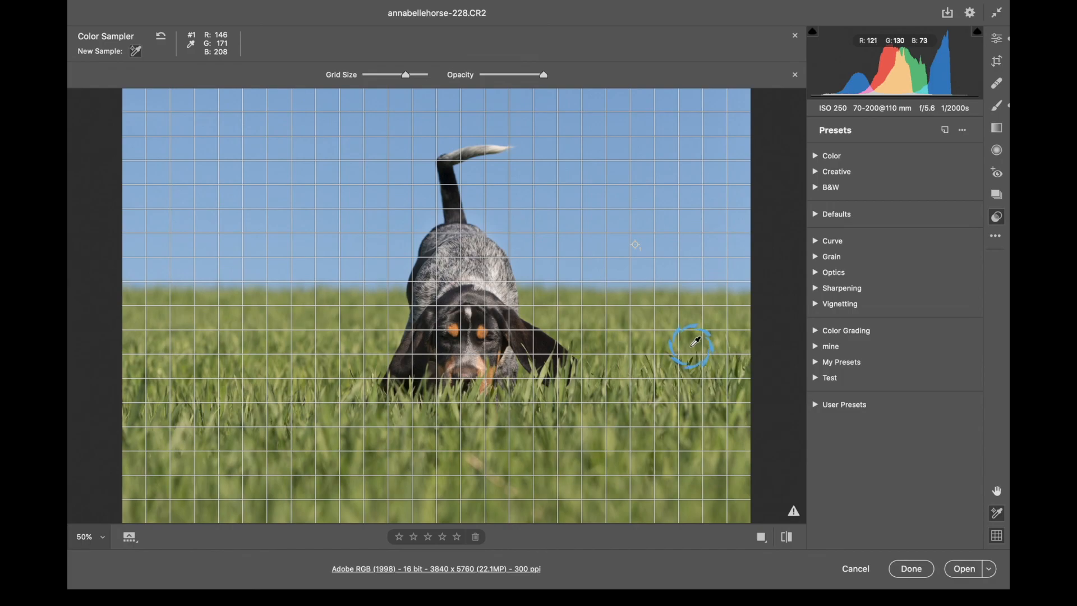
pyautogui.click(366, 125)
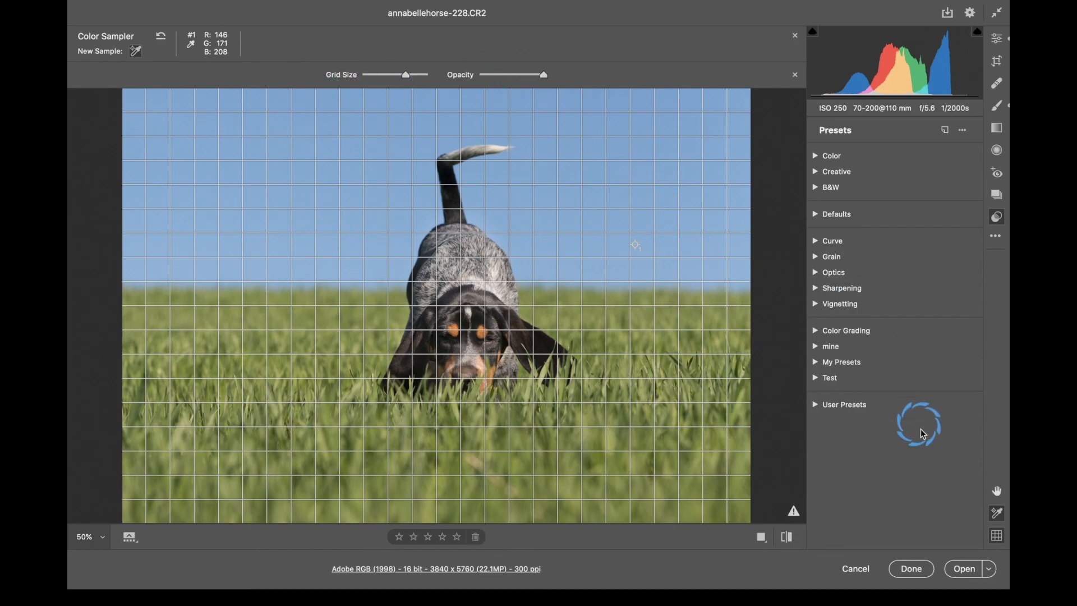
pyautogui.click(996, 536)
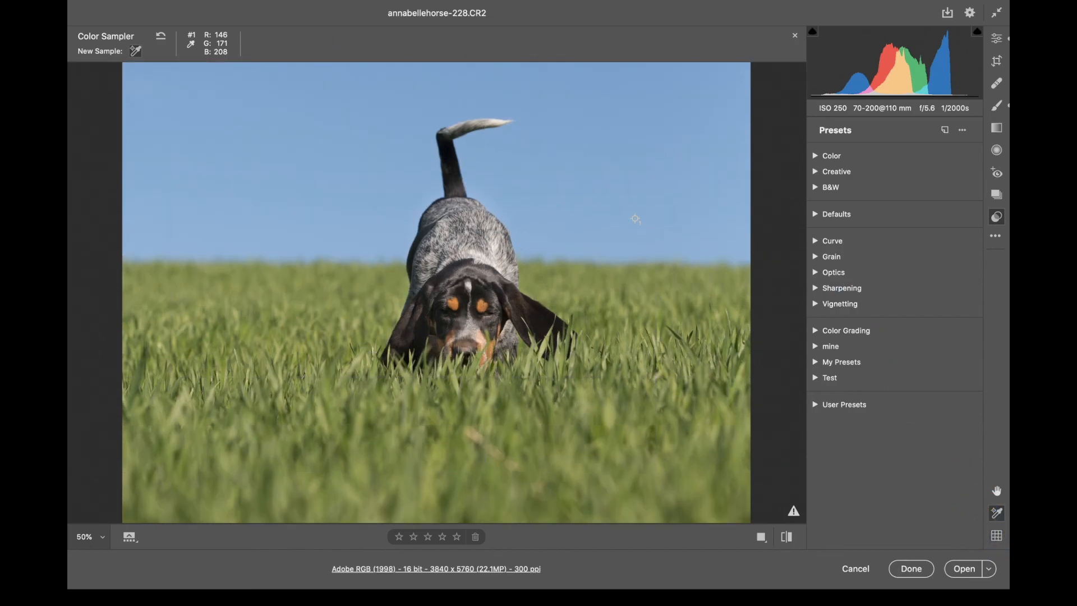